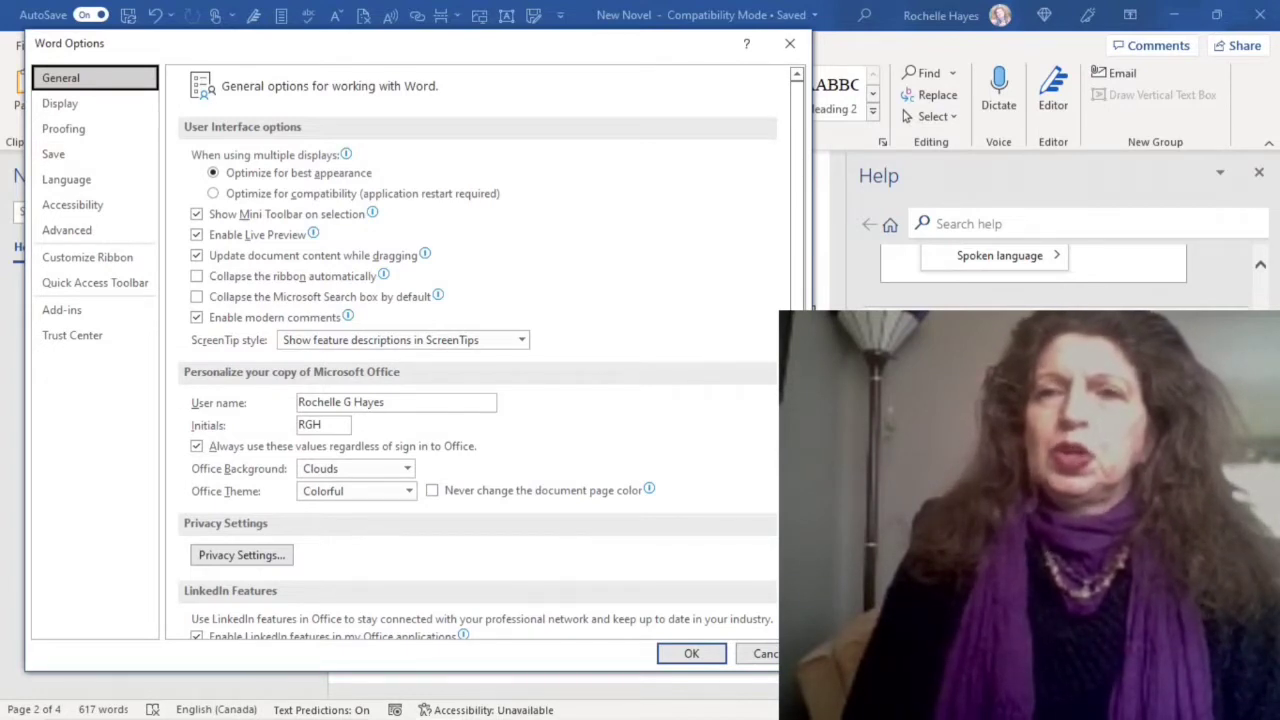
scroll(408, 490, "down", 4)
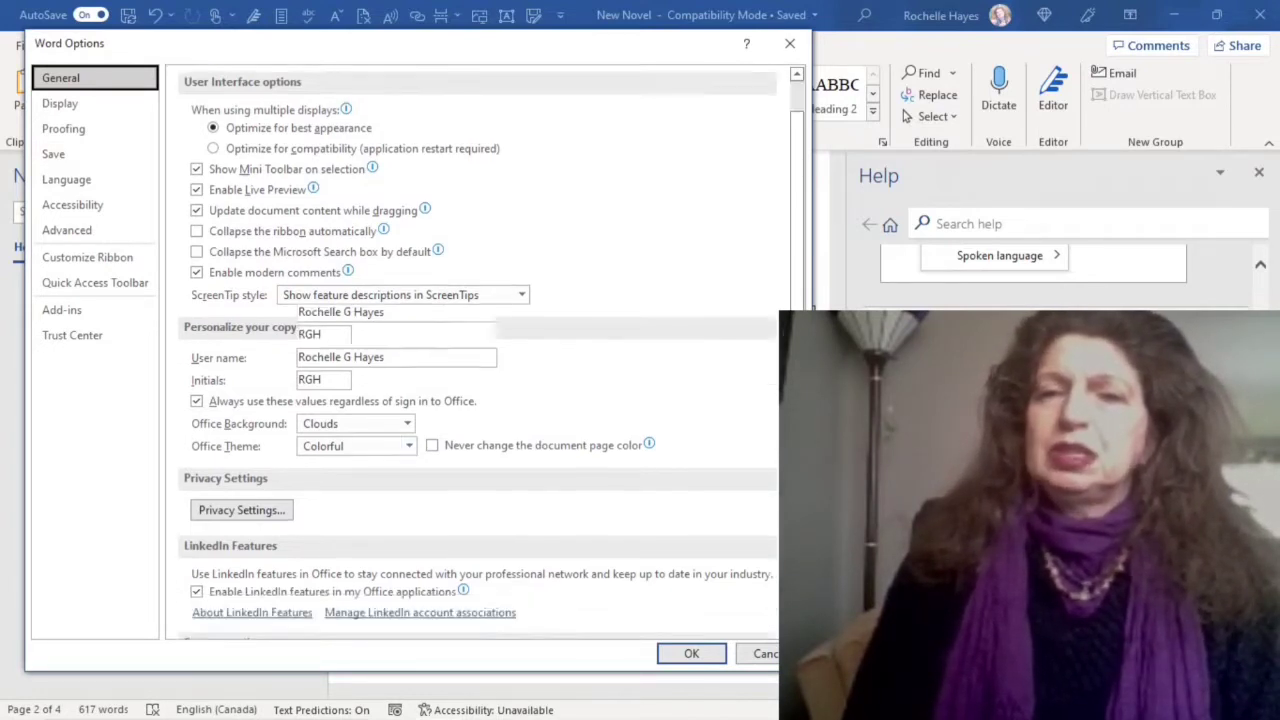
scroll(470, 350, "up", 5)
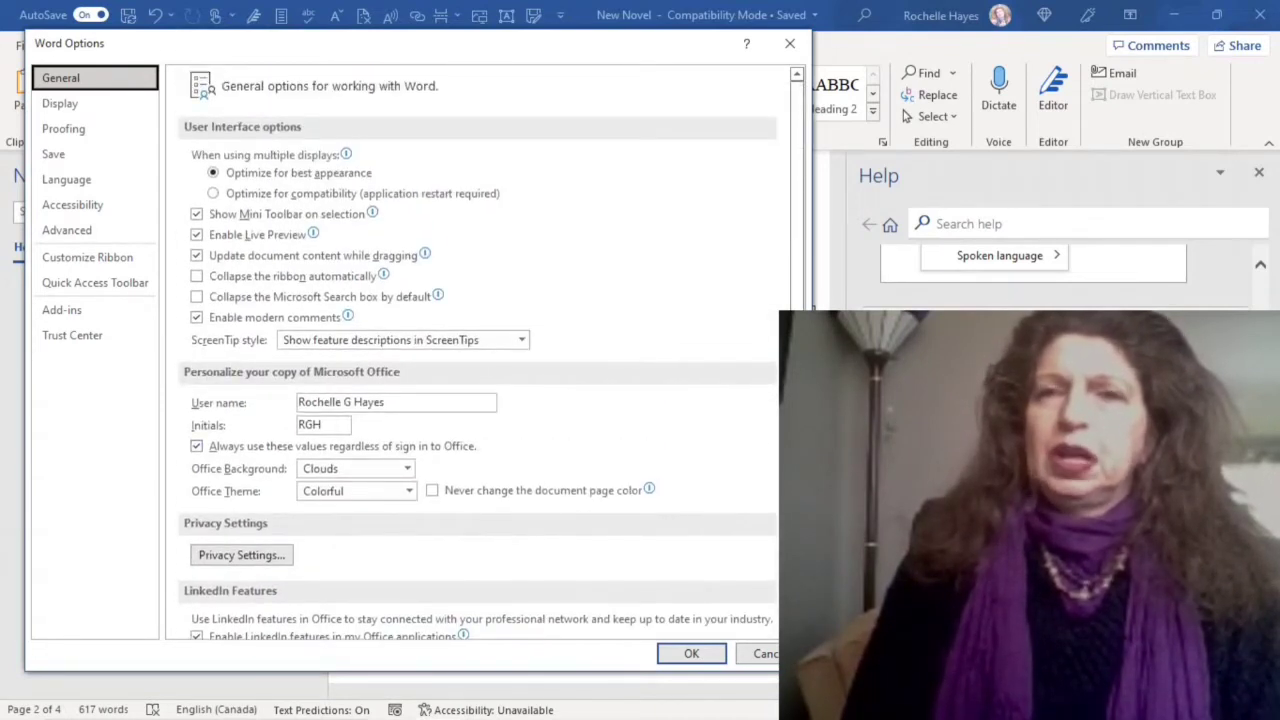
mouse_move(345, 154)
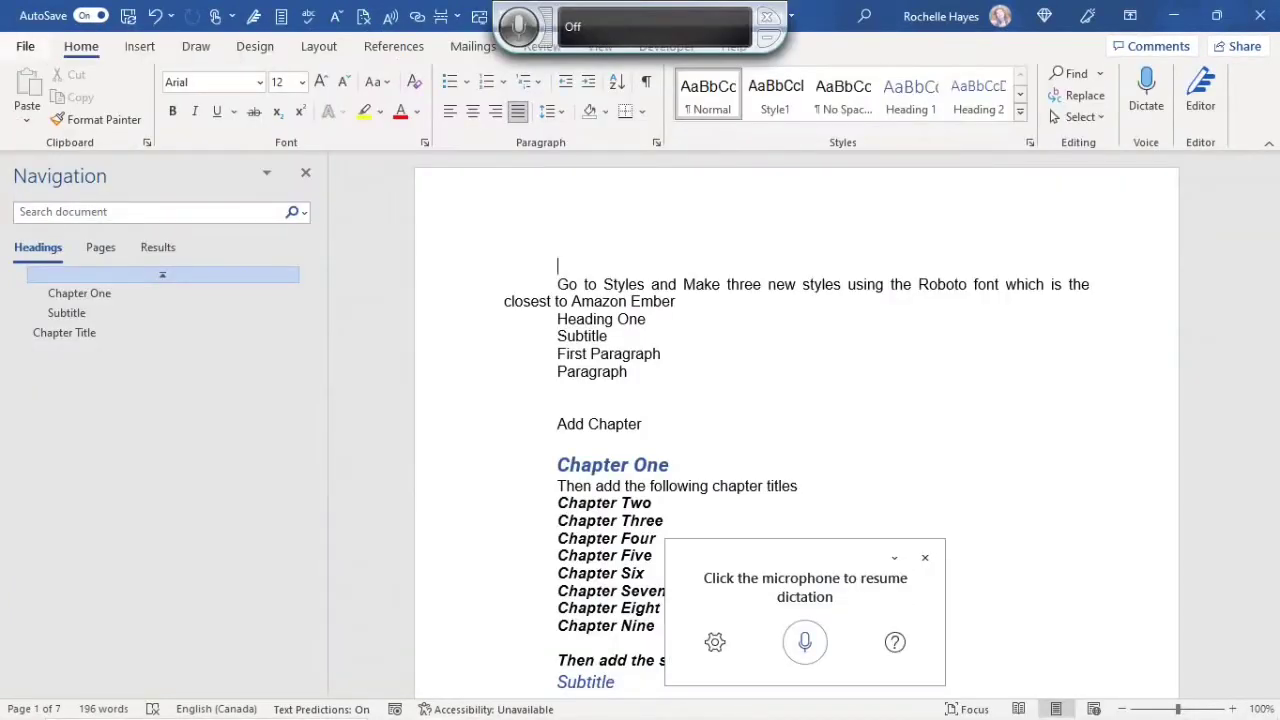
Open the program options and look through the settings categories from Display to Add-ins, ending on the General options
left_click(25, 46)
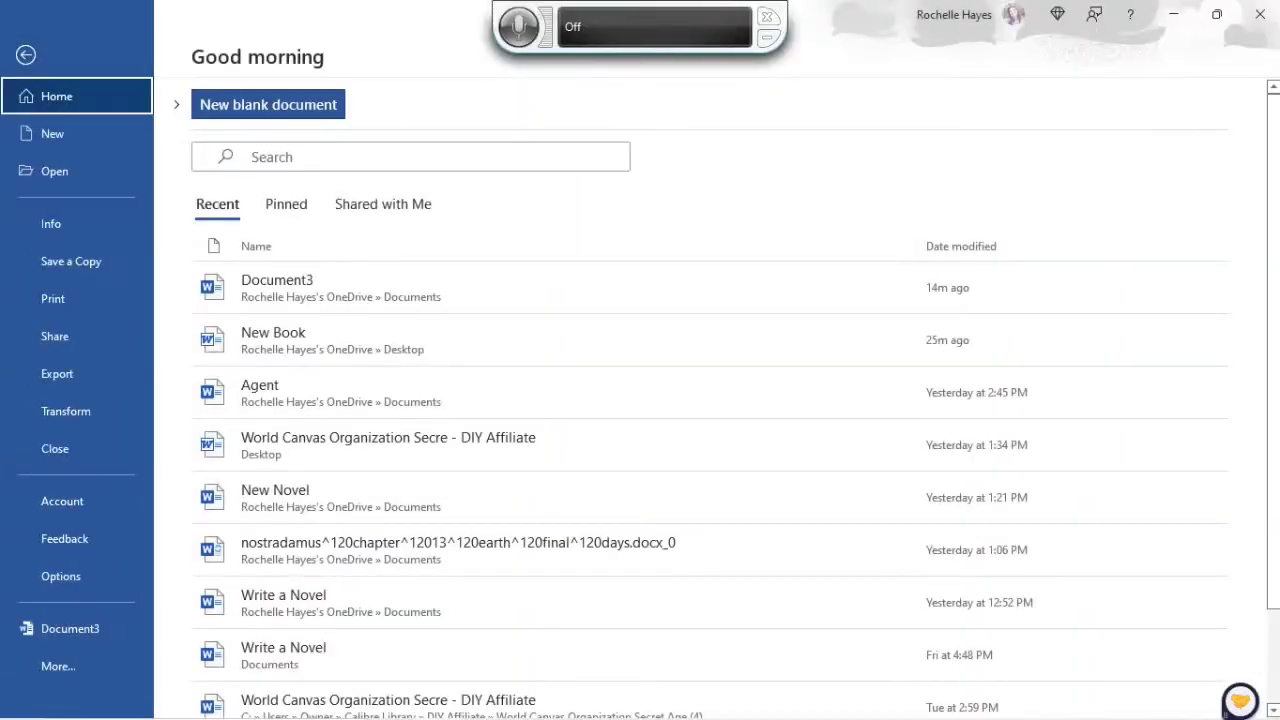
left_click(68, 574)
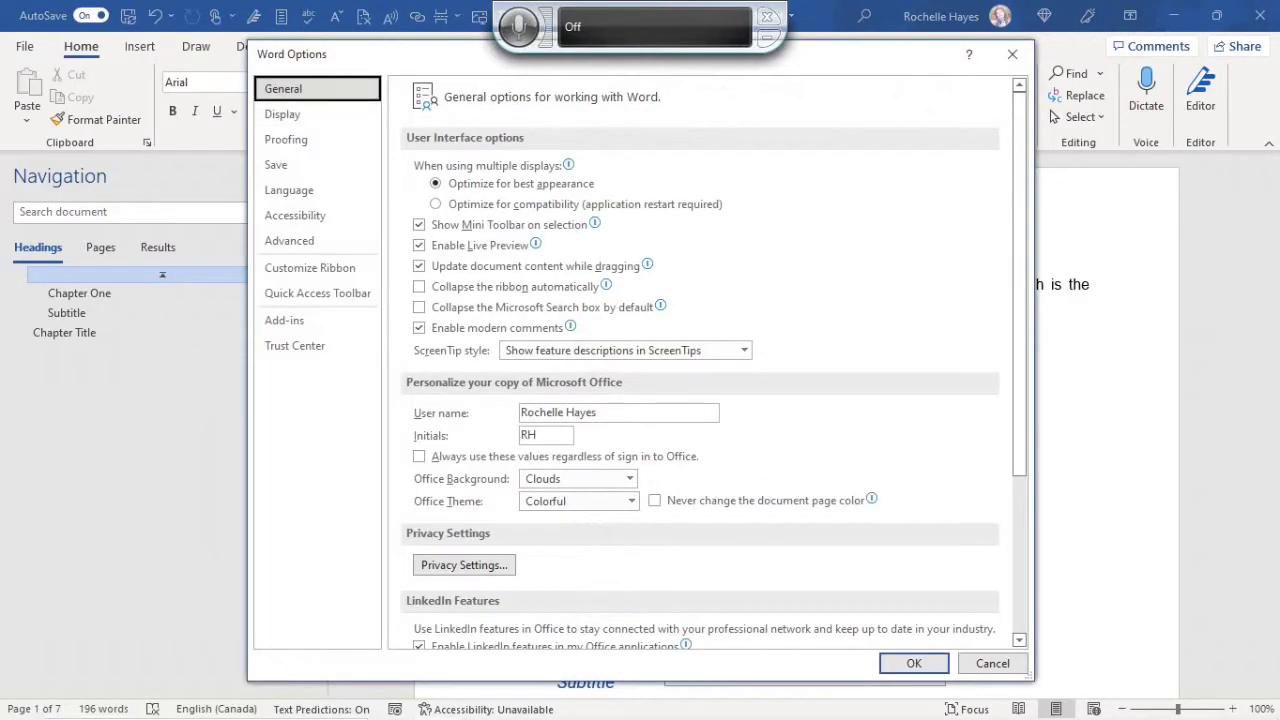
left_click(282, 114)
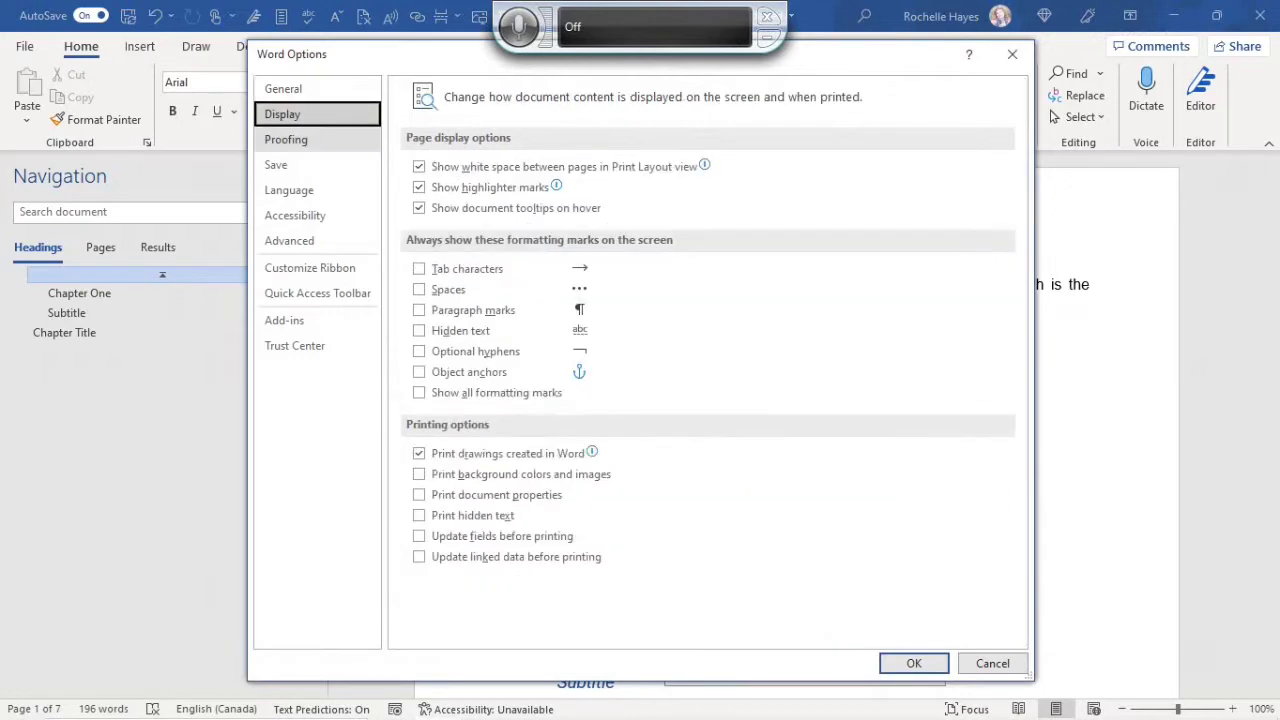
left_click(286, 139)
left_click(276, 164)
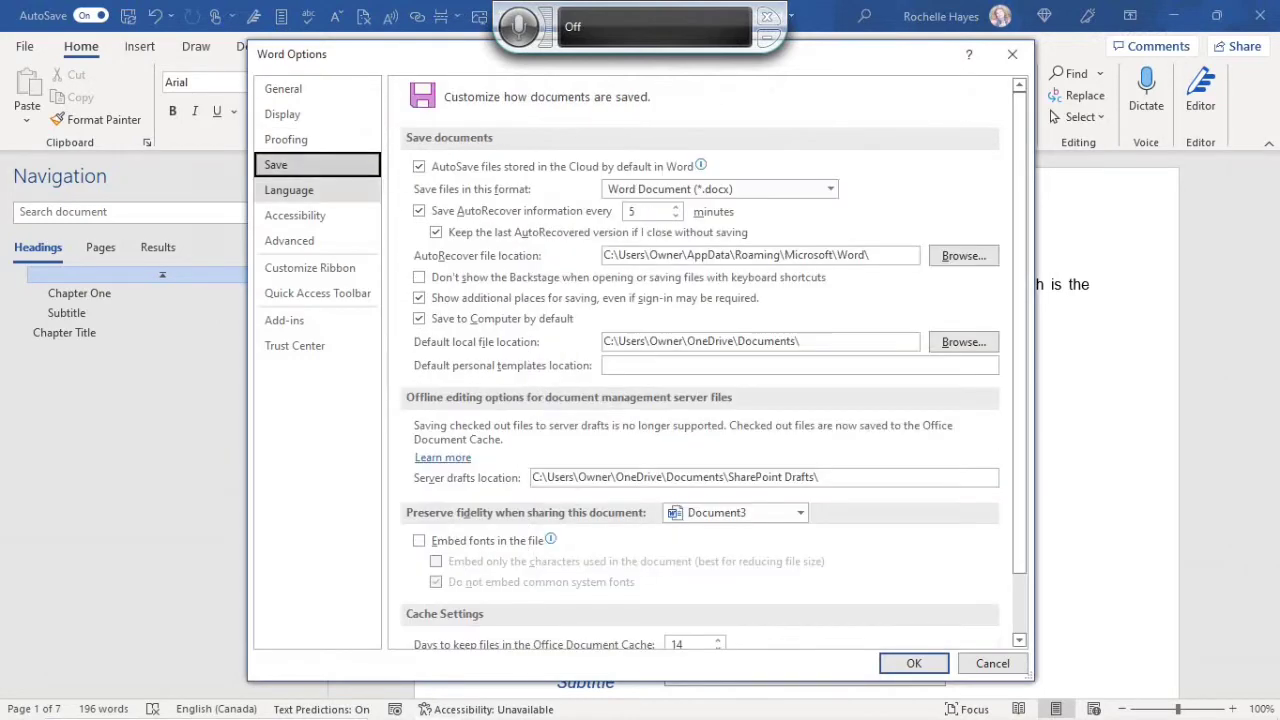
left_click(289, 190)
left_click(295, 215)
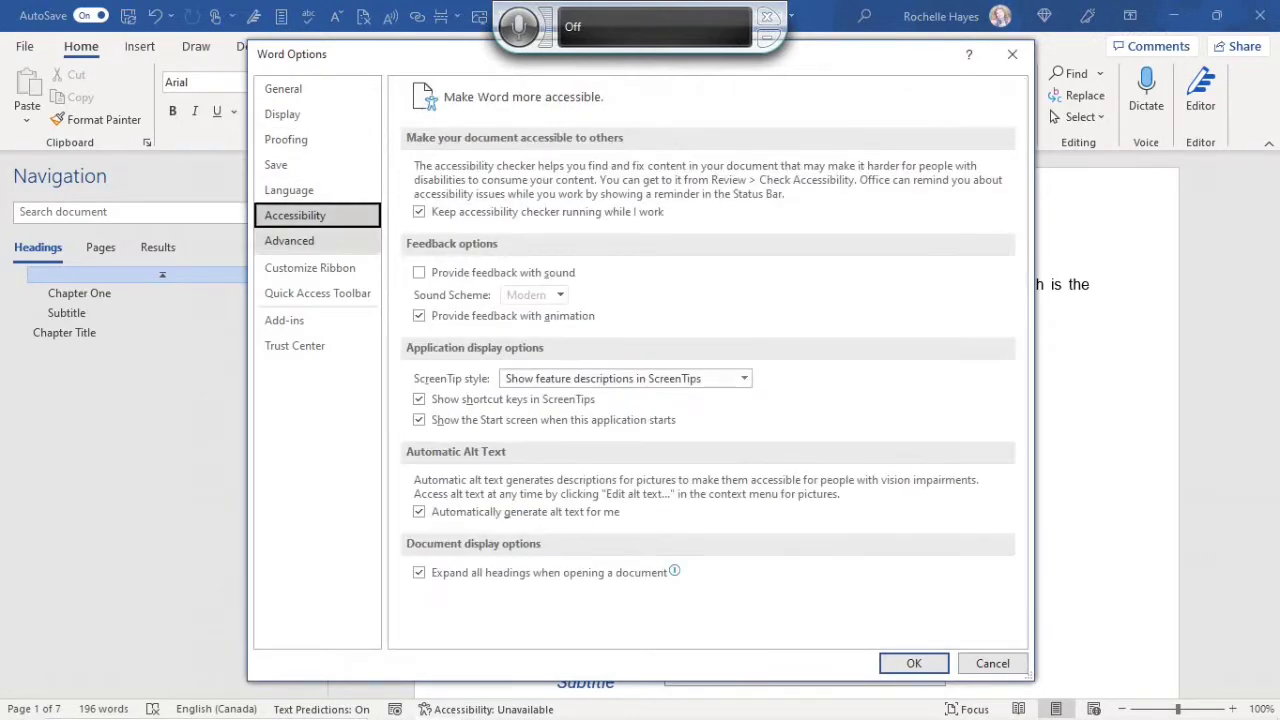
left_click(289, 241)
left_click(310, 267)
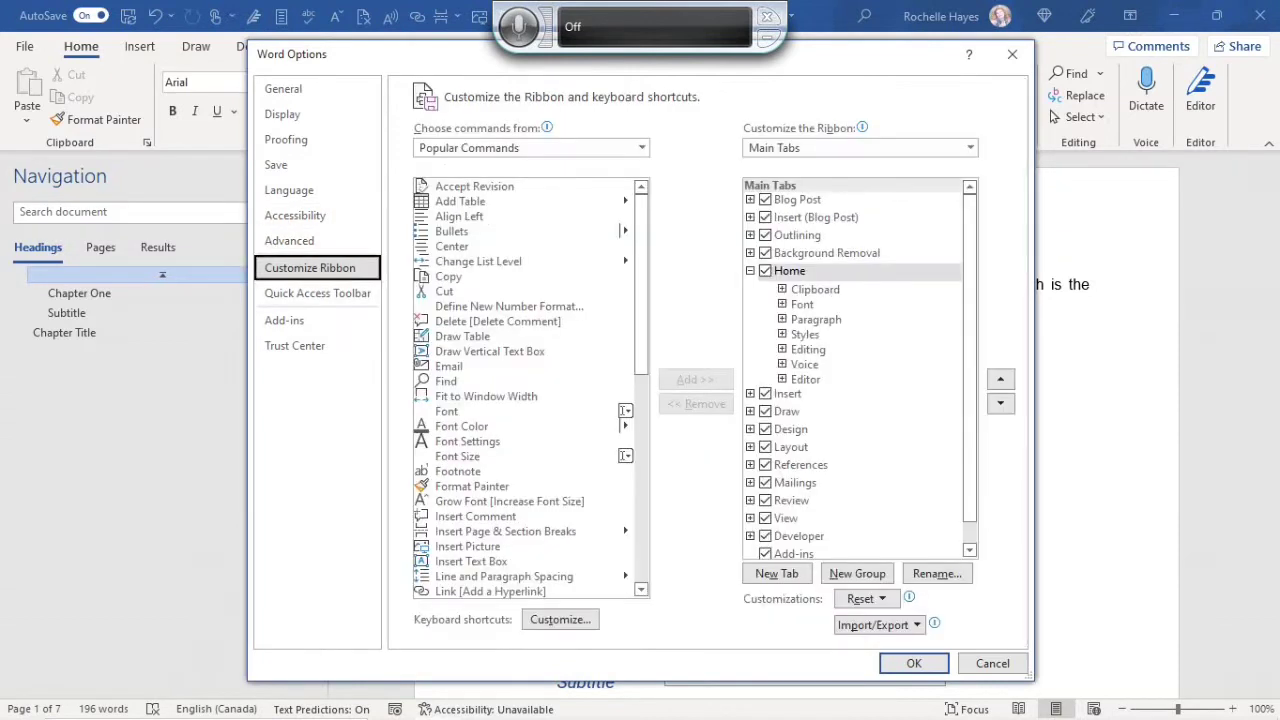
left_click(317, 293)
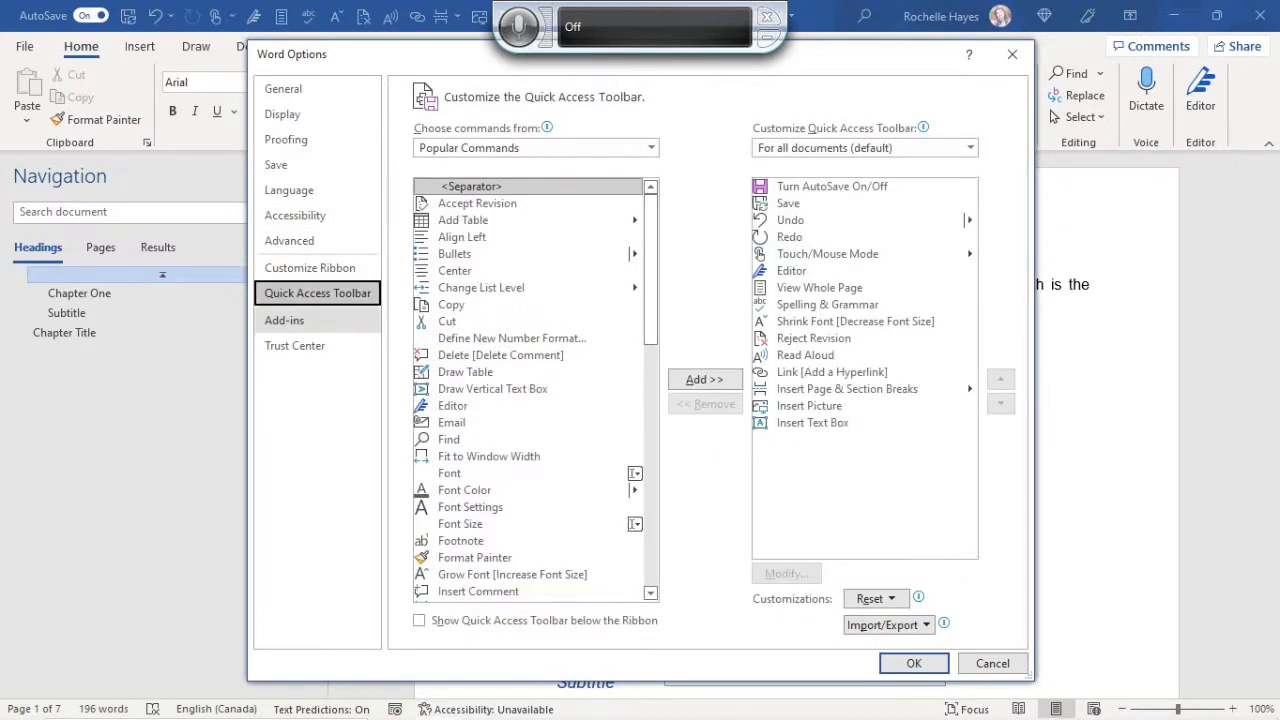
left_click(284, 320)
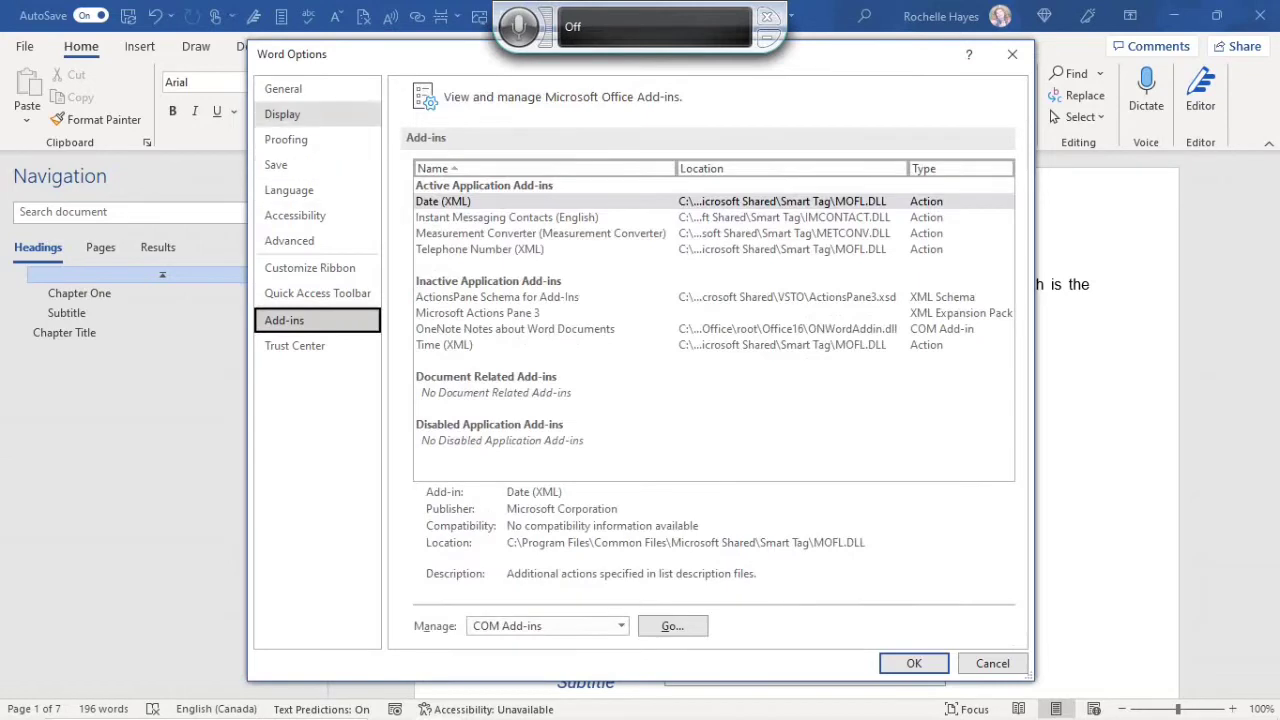
left_click(283, 88)
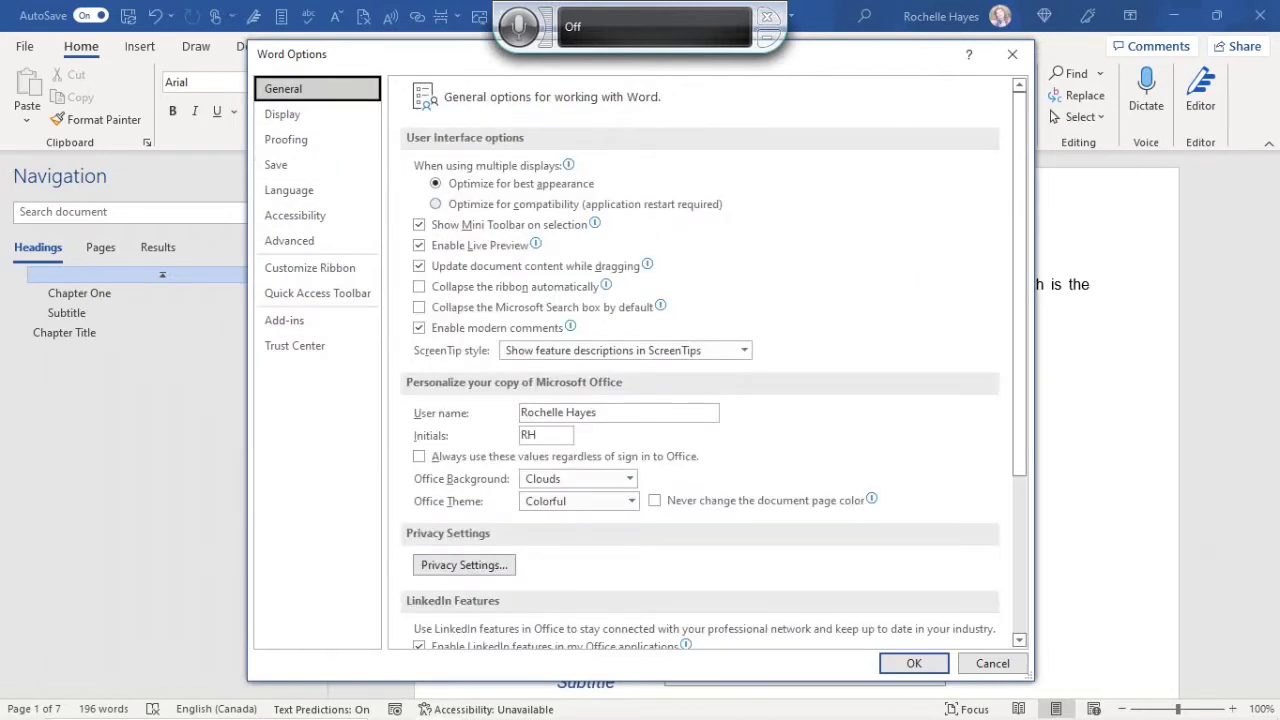
Choose "Show feature descriptions in ScreenTips" as the ScreenTip style in the General options
mouse_move(568, 164)
scroll(419, 327, "down", 1)
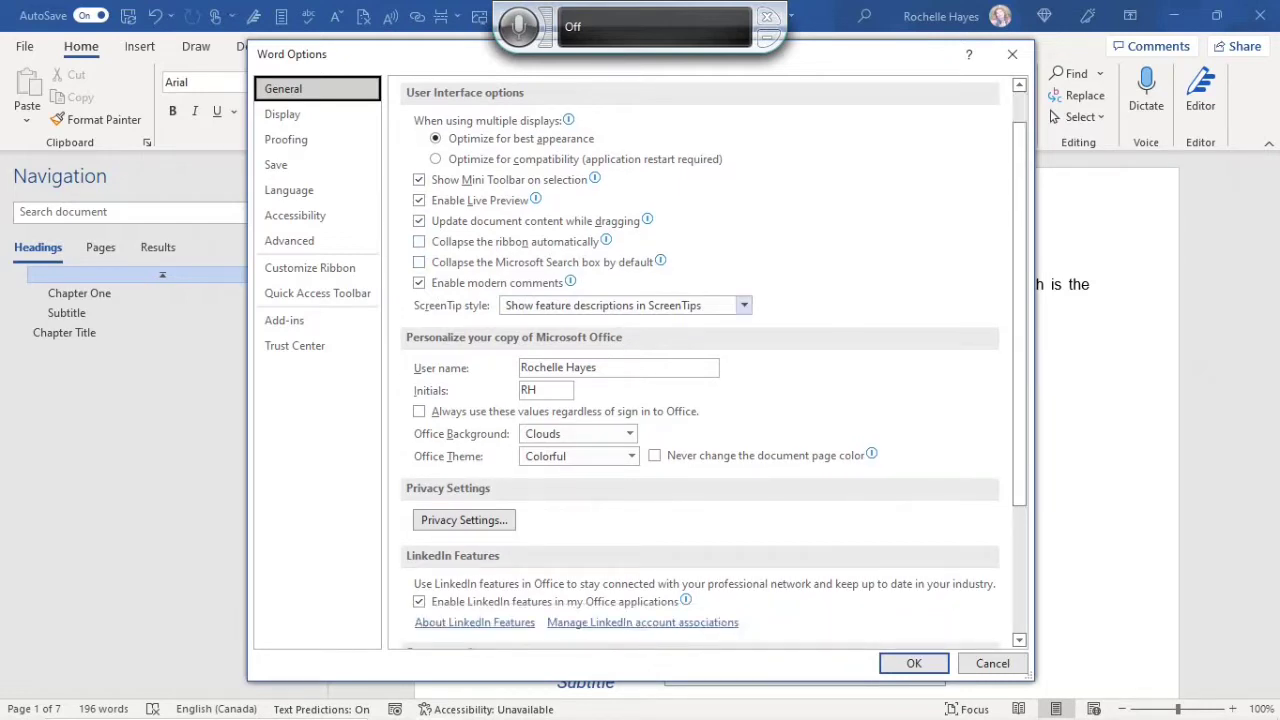
left_click(743, 305)
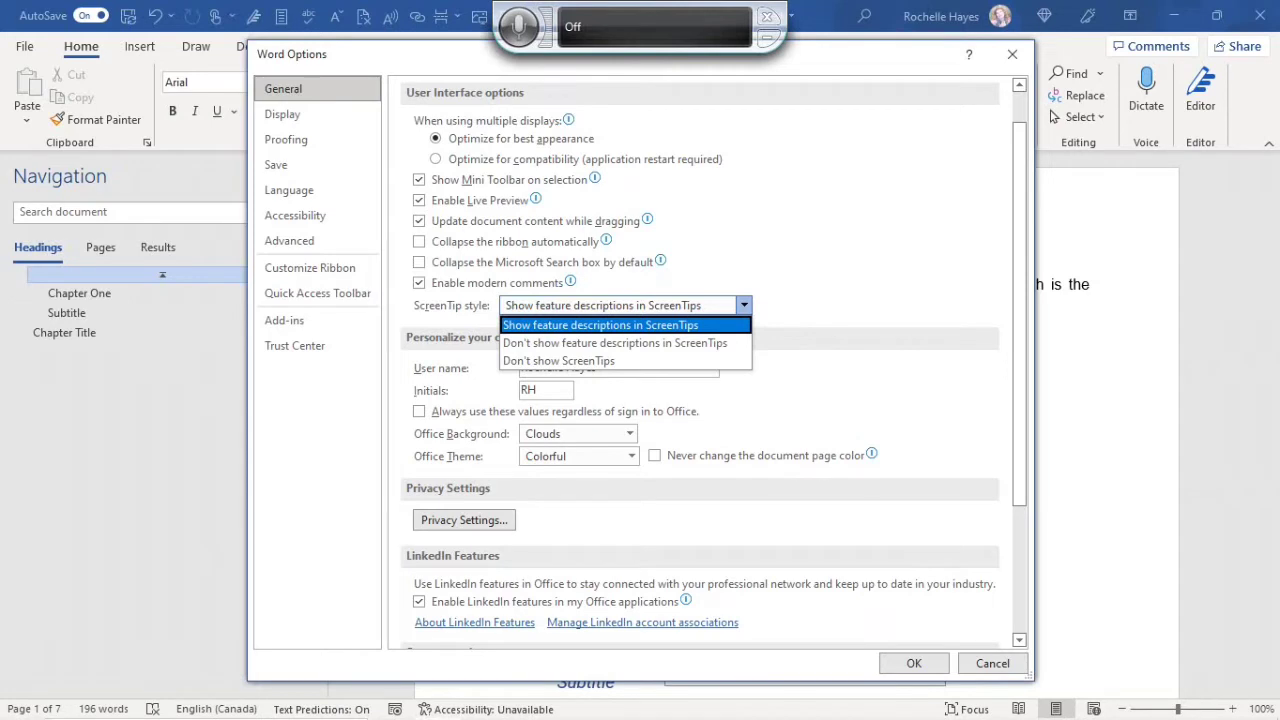
key("Down")
key("Down")
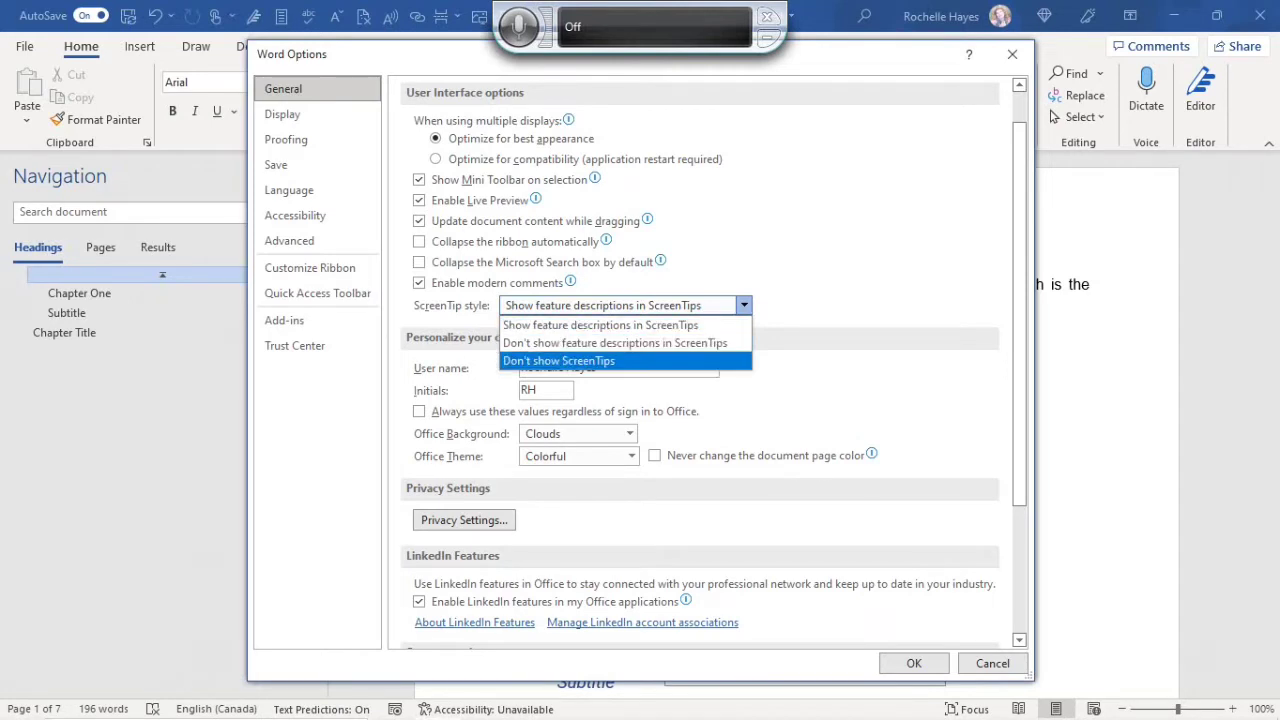
key("Up")
key("Up")
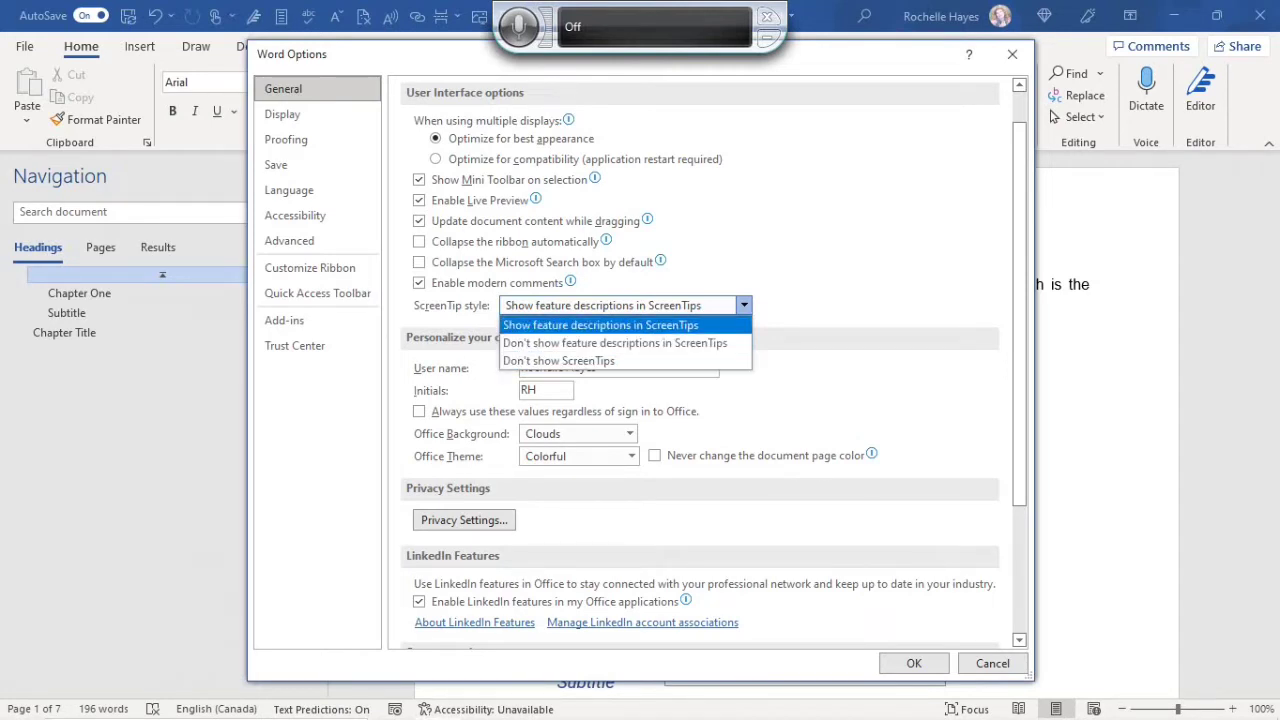
key("Return")
Replace the Office user name with the author's full name, including the middle initial
scroll(714, 363, "down", 1)
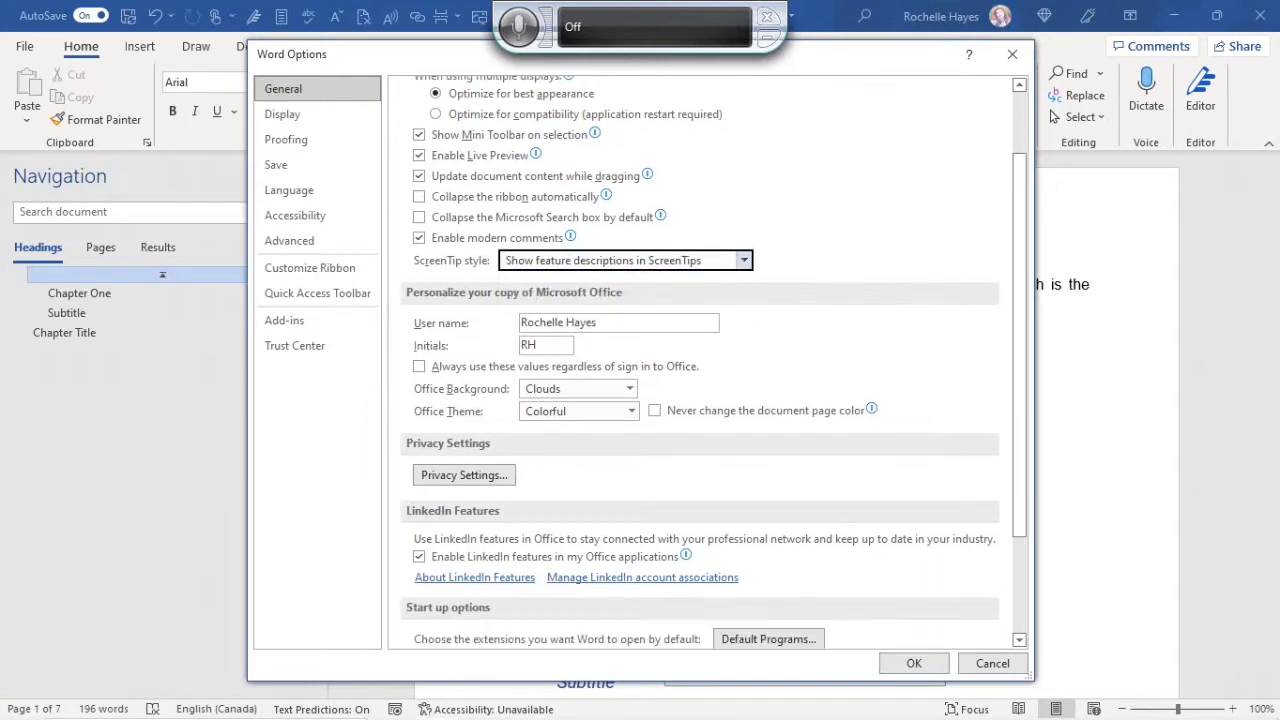
key("Tab")
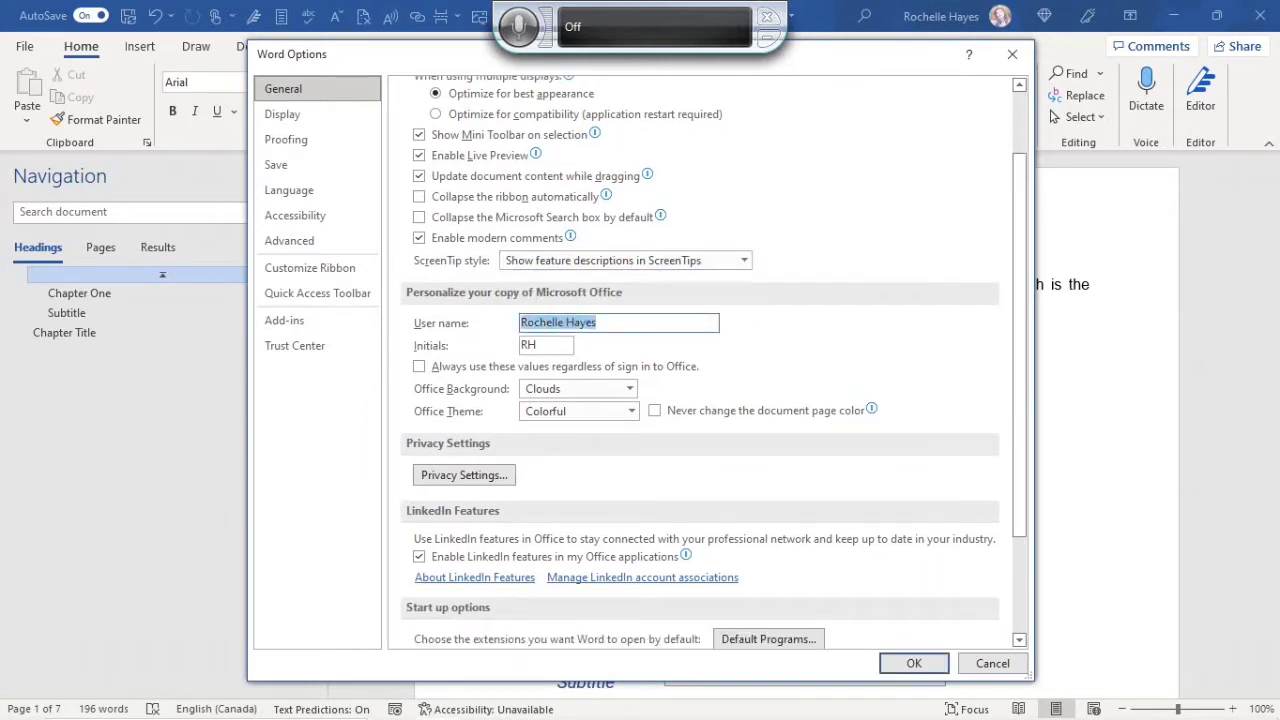
type("R")
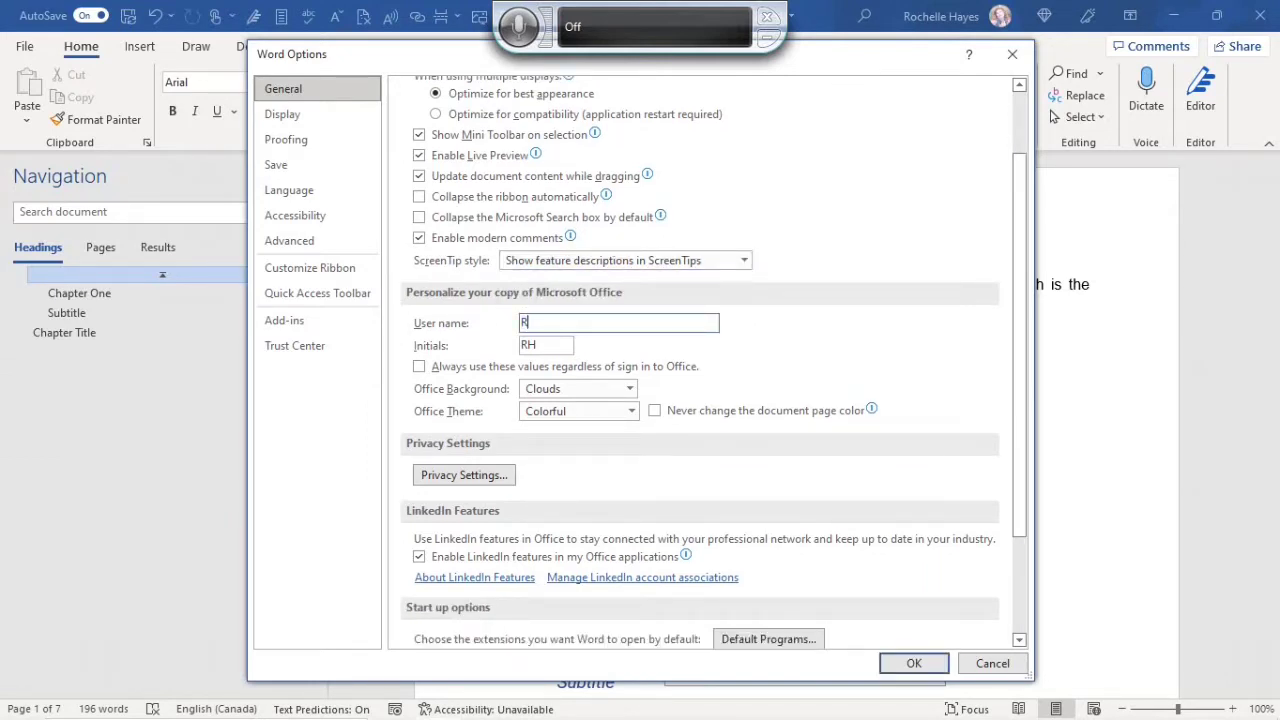
type("ochelle G Hayes")
Add the middle initial to the author's initials and always use these values regardless of sign in to Office
left_click(528, 345)
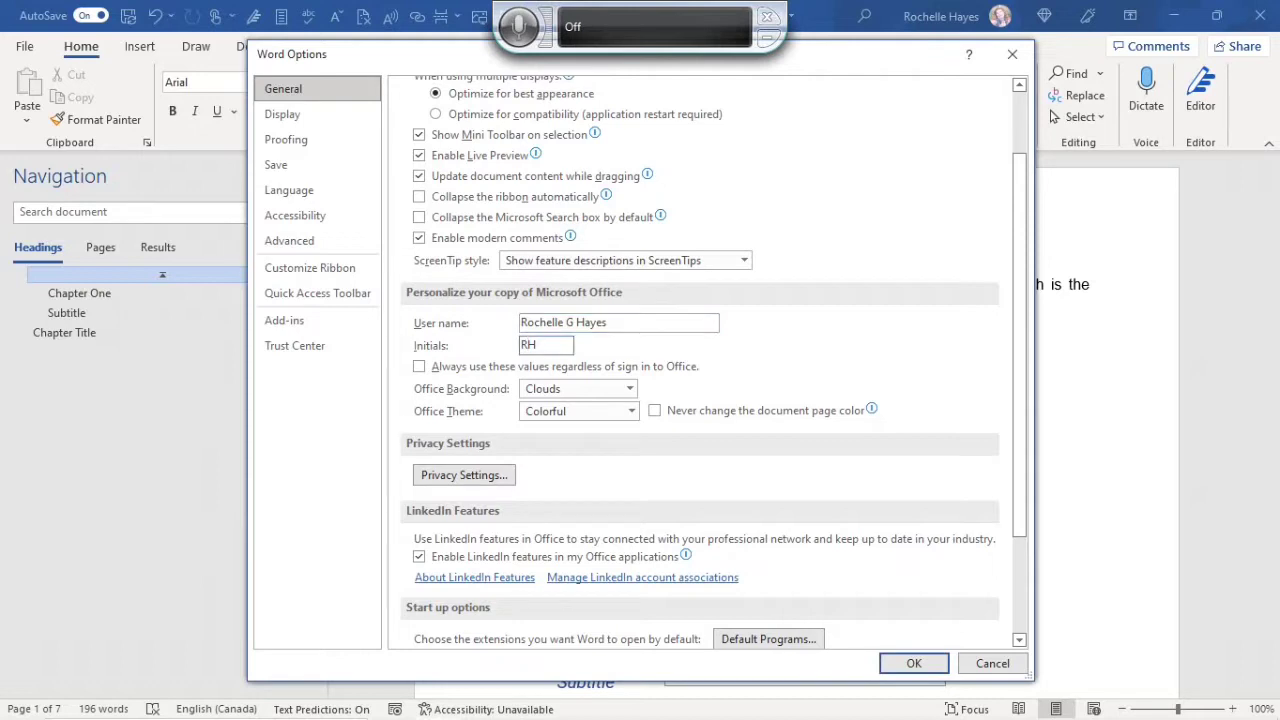
type("G")
scroll(700, 360, "down", 1)
scroll(700, 360, "down", 1)
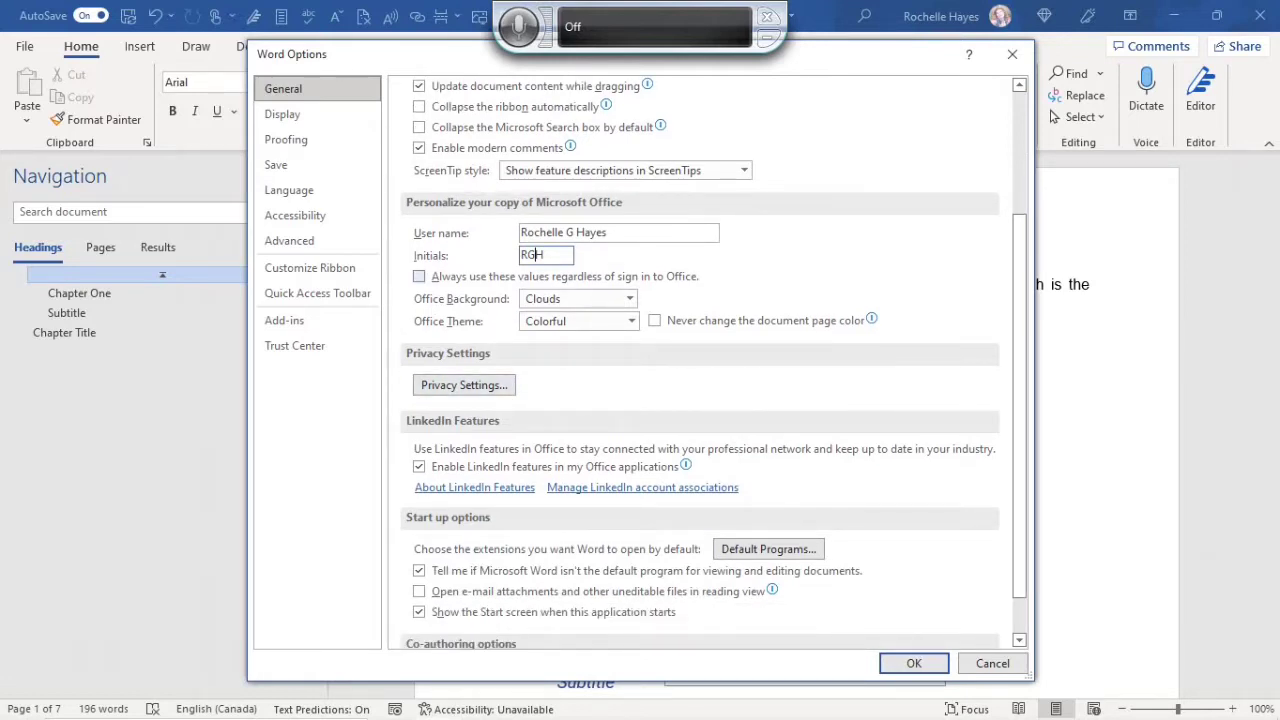
left_click(419, 276)
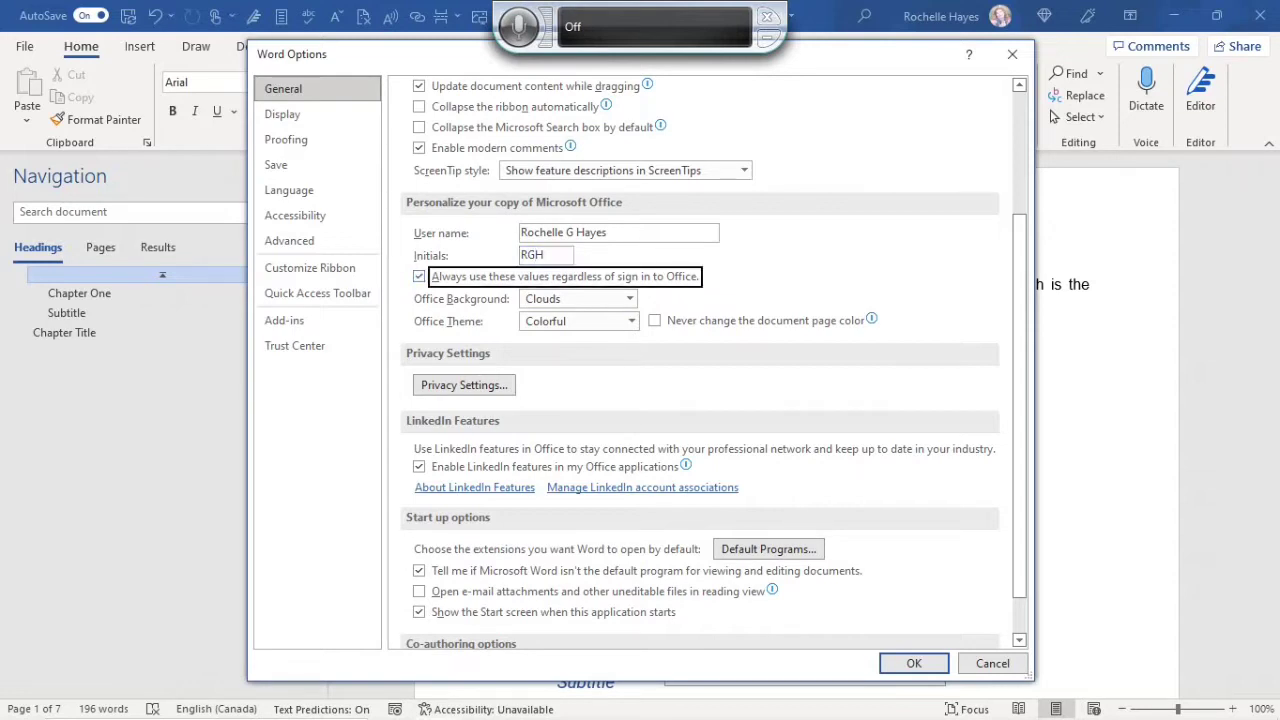
Confirm the privacy settings with optional diagnostic data off, and enable opening e-mail attachments and other uneditable files in reading view
scroll(700, 360, "down", 2)
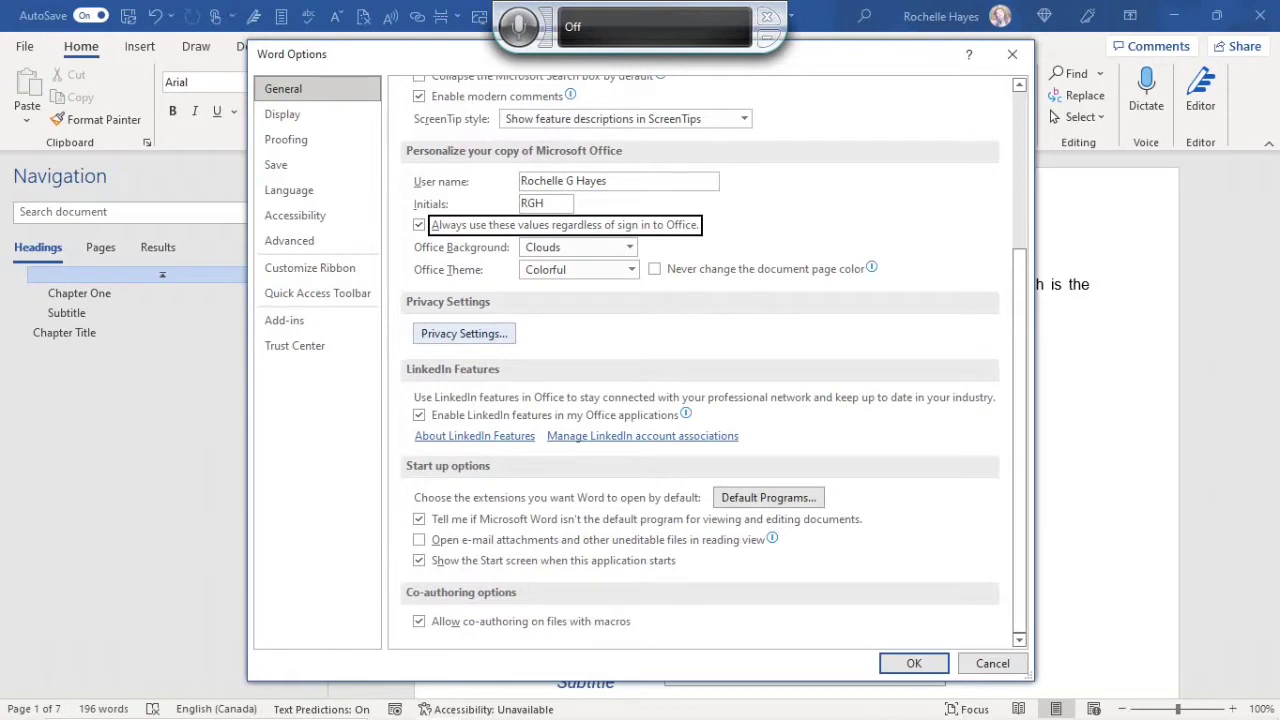
left_click(464, 333)
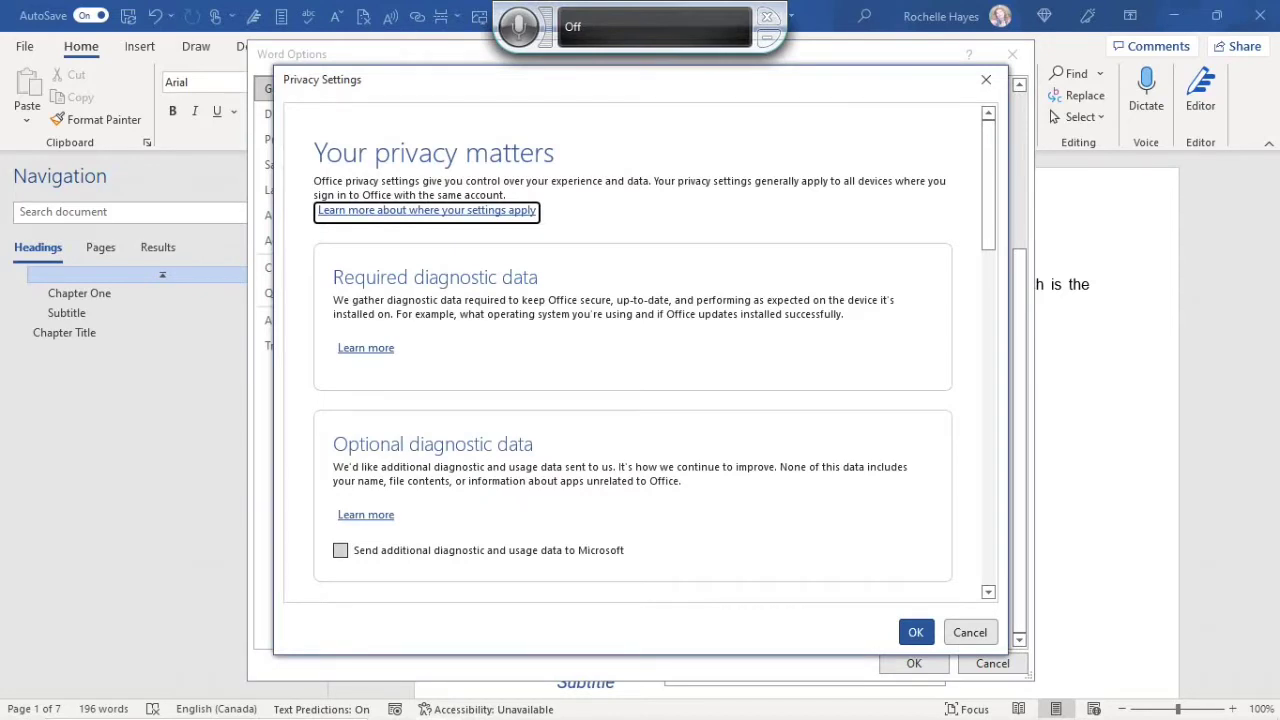
left_click(340, 550)
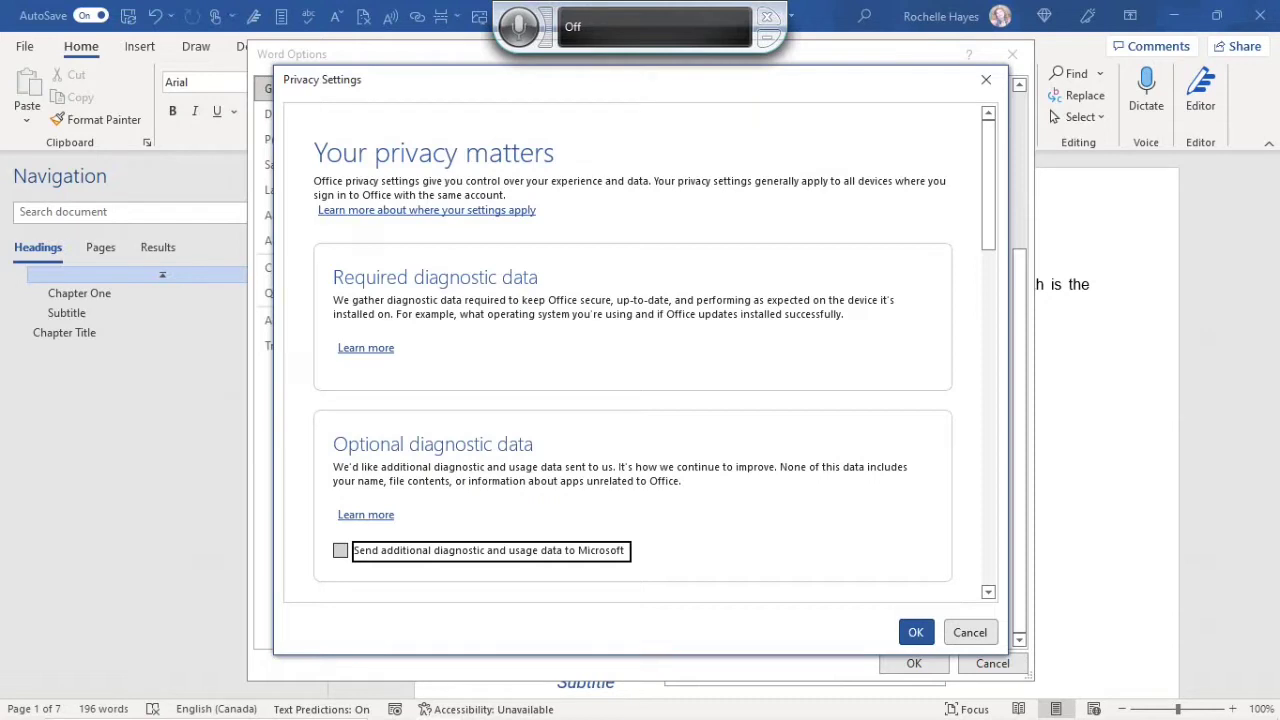
left_click(915, 632)
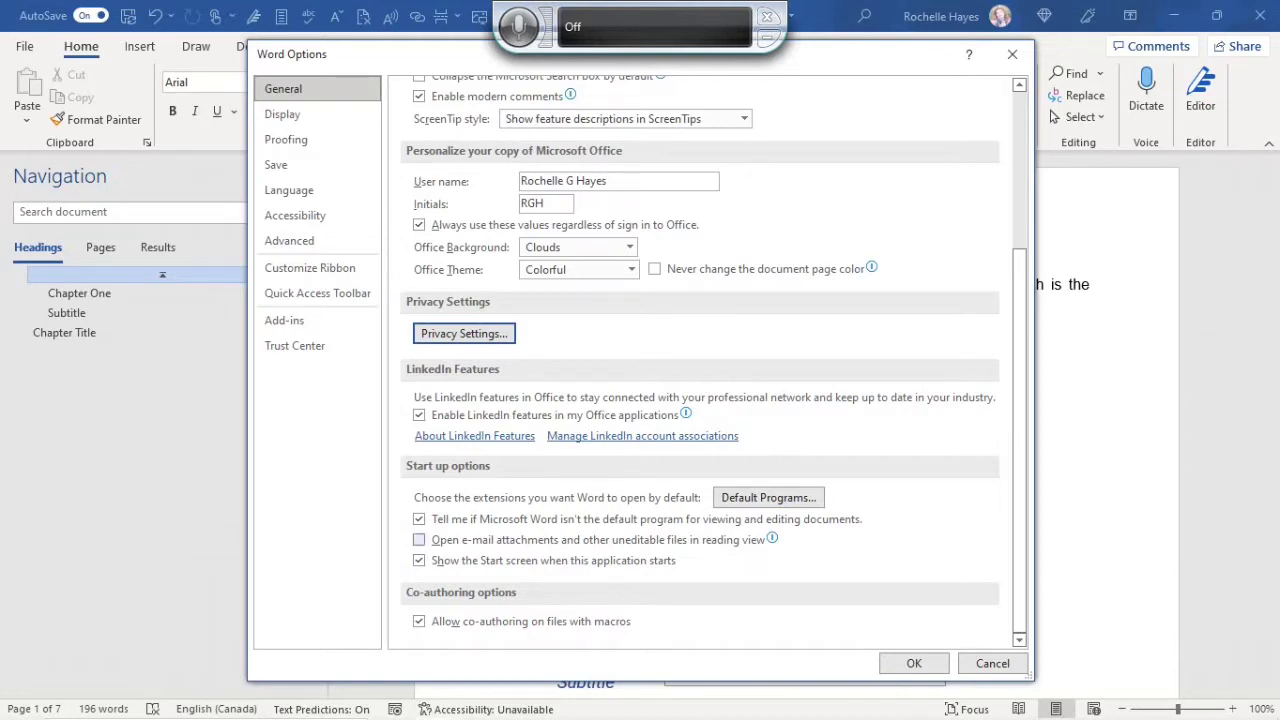
left_click(419, 540)
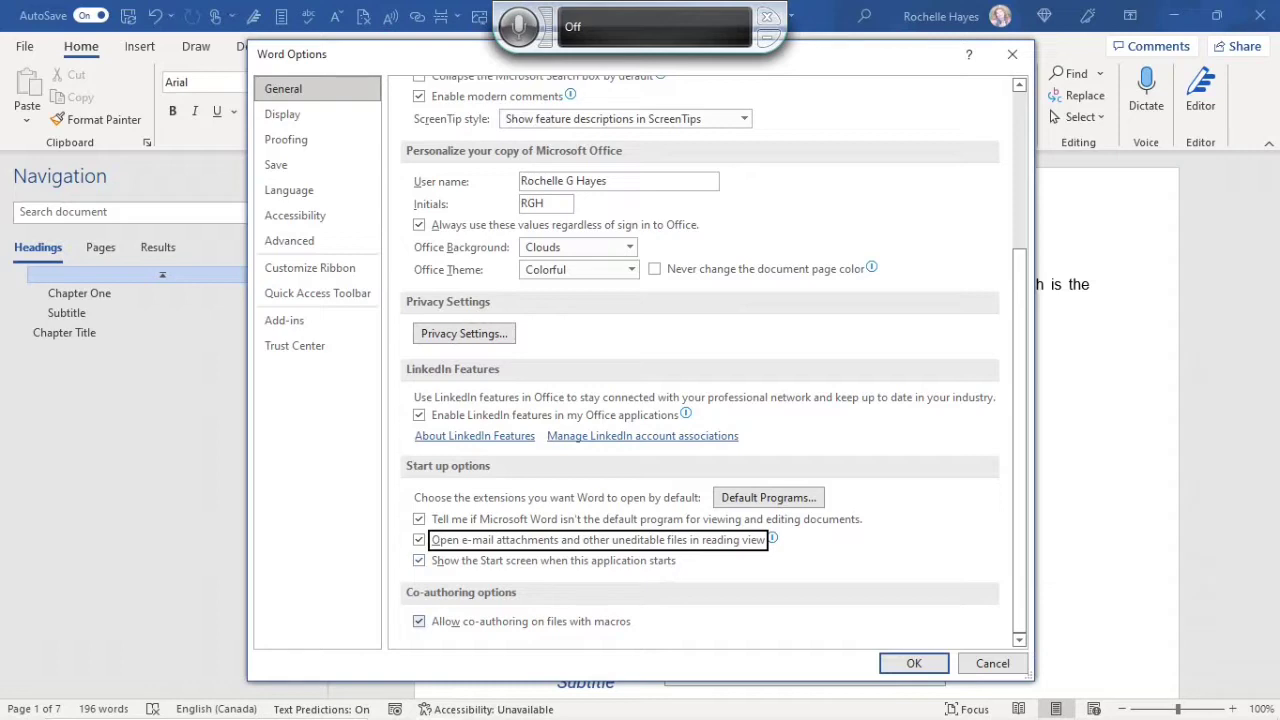
Try always showing object anchors among the formatting marks in the Display options and turn it off again
left_click(316, 114)
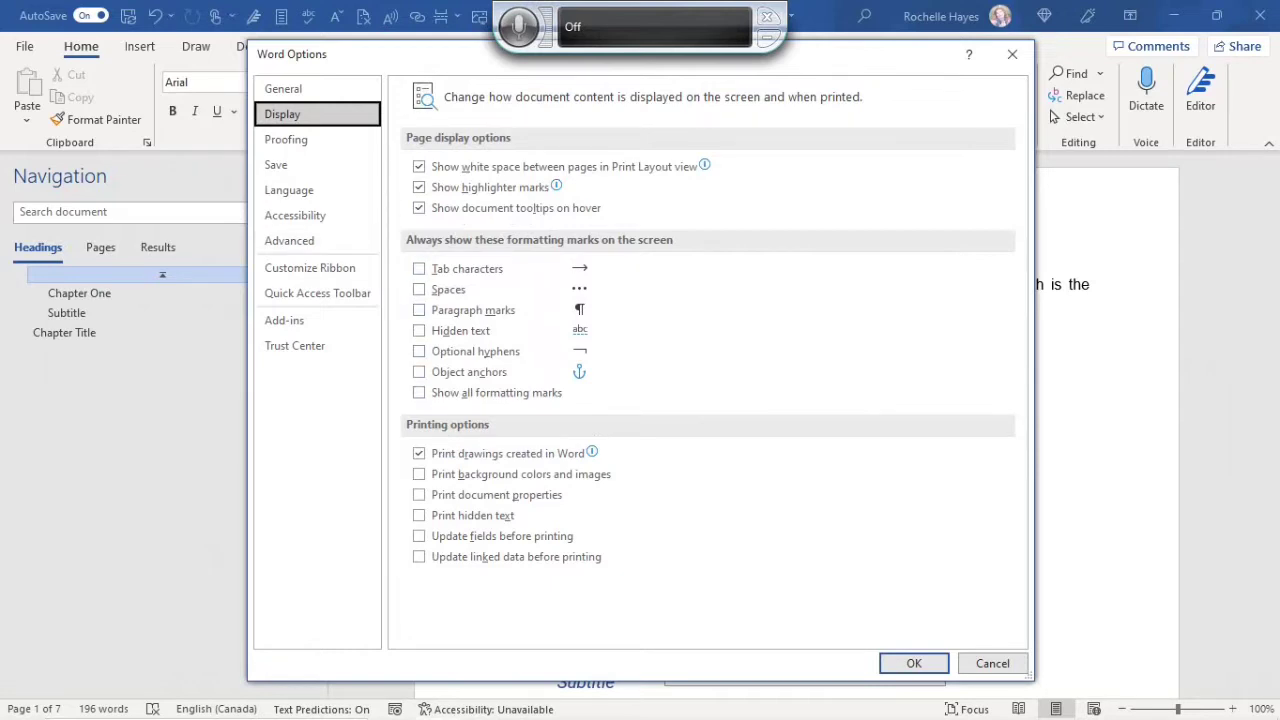
left_click(419, 371)
left_click(419, 371)
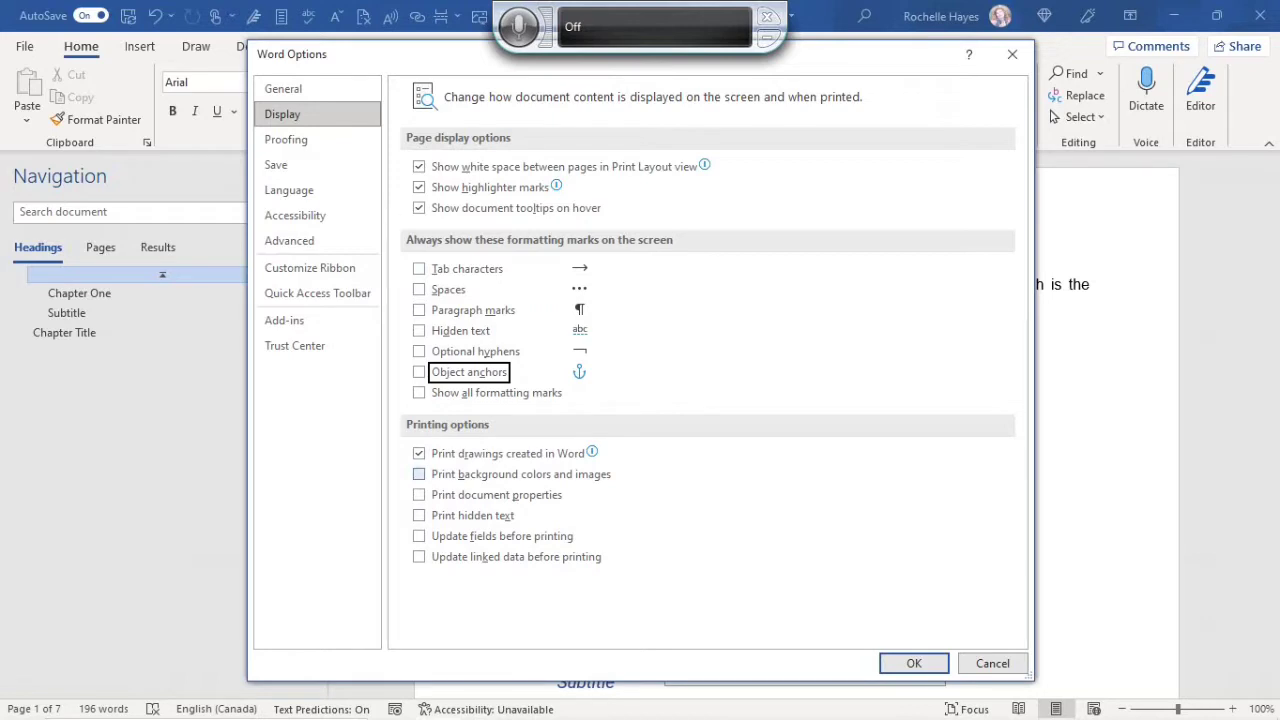
Review the AutoCorrect, AutoFormat and Math AutoCorrect settings in the proofing options, and enable the additional context-menu actions, including Time (XML)
left_click(286, 139)
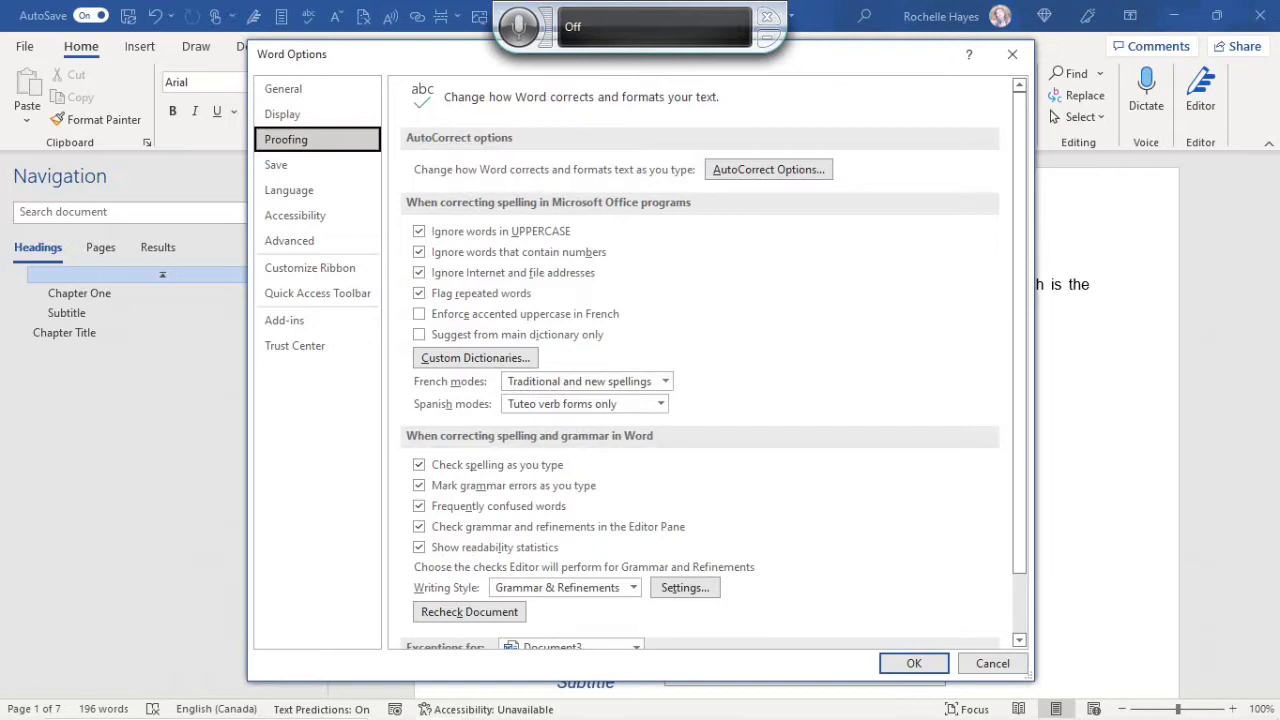
left_click(768, 169)
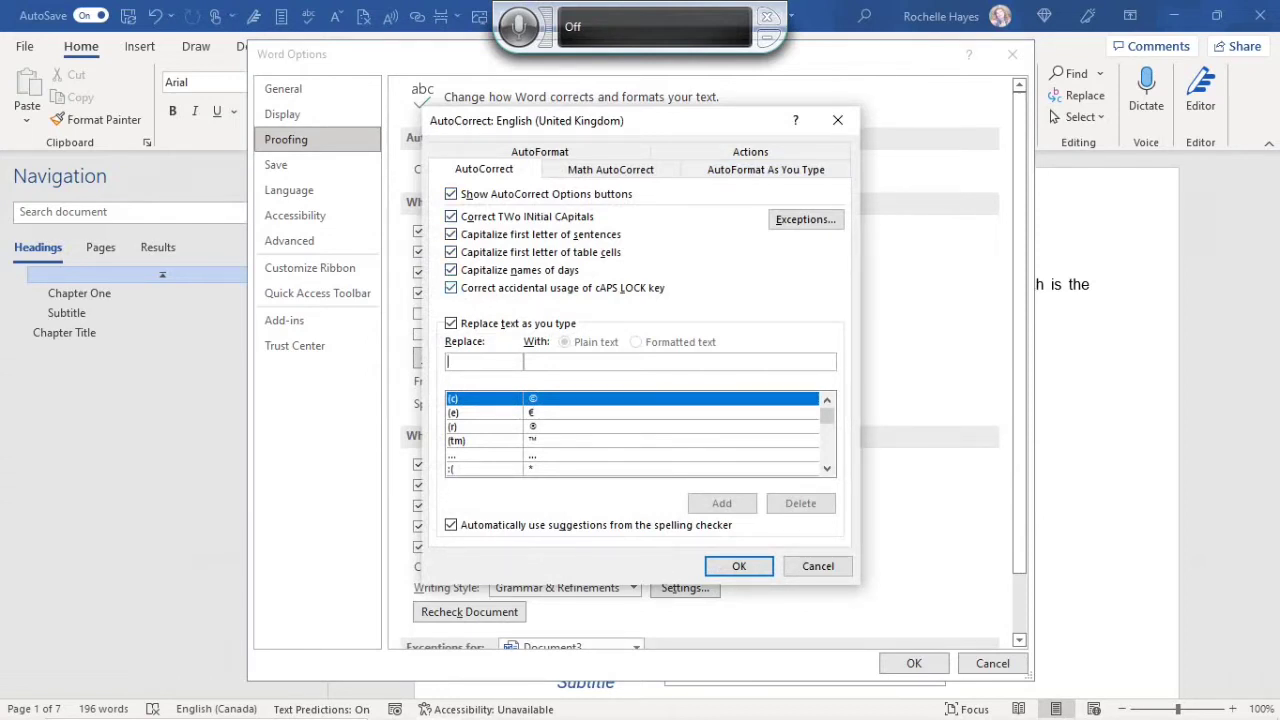
scroll(632, 433, "down", 2)
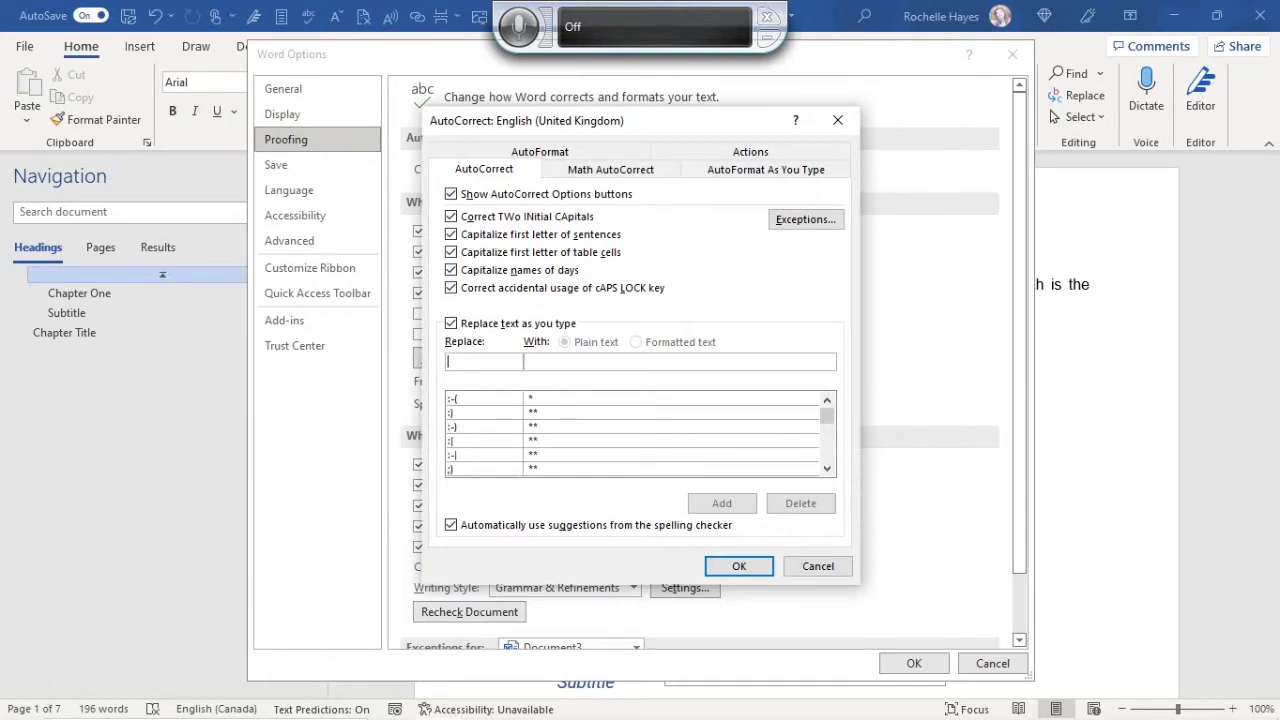
left_click(539, 151)
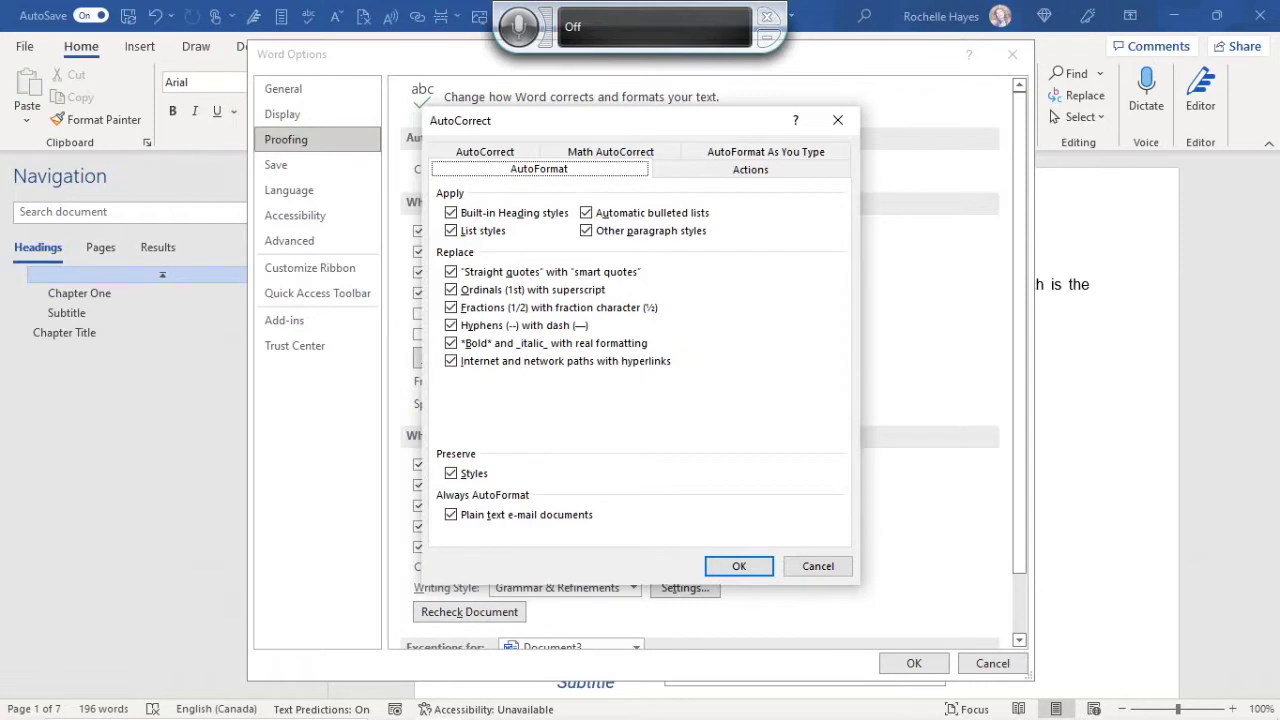
left_click(610, 151)
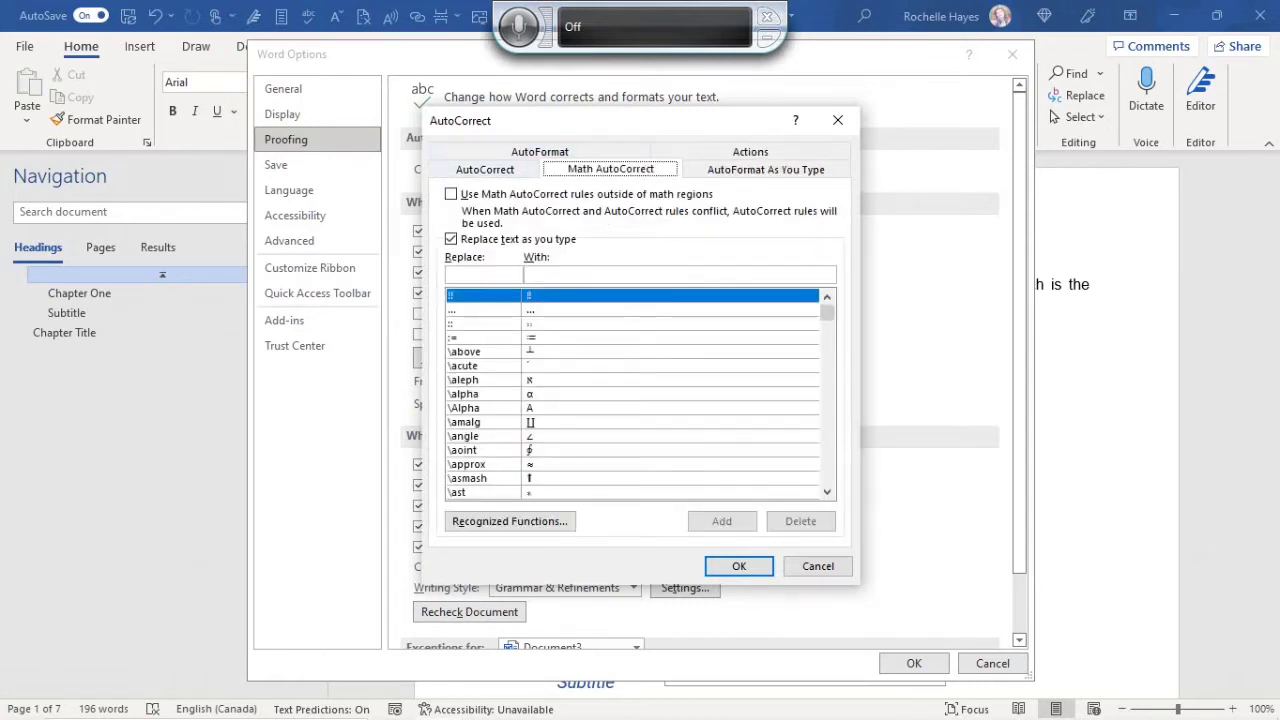
left_click(750, 151)
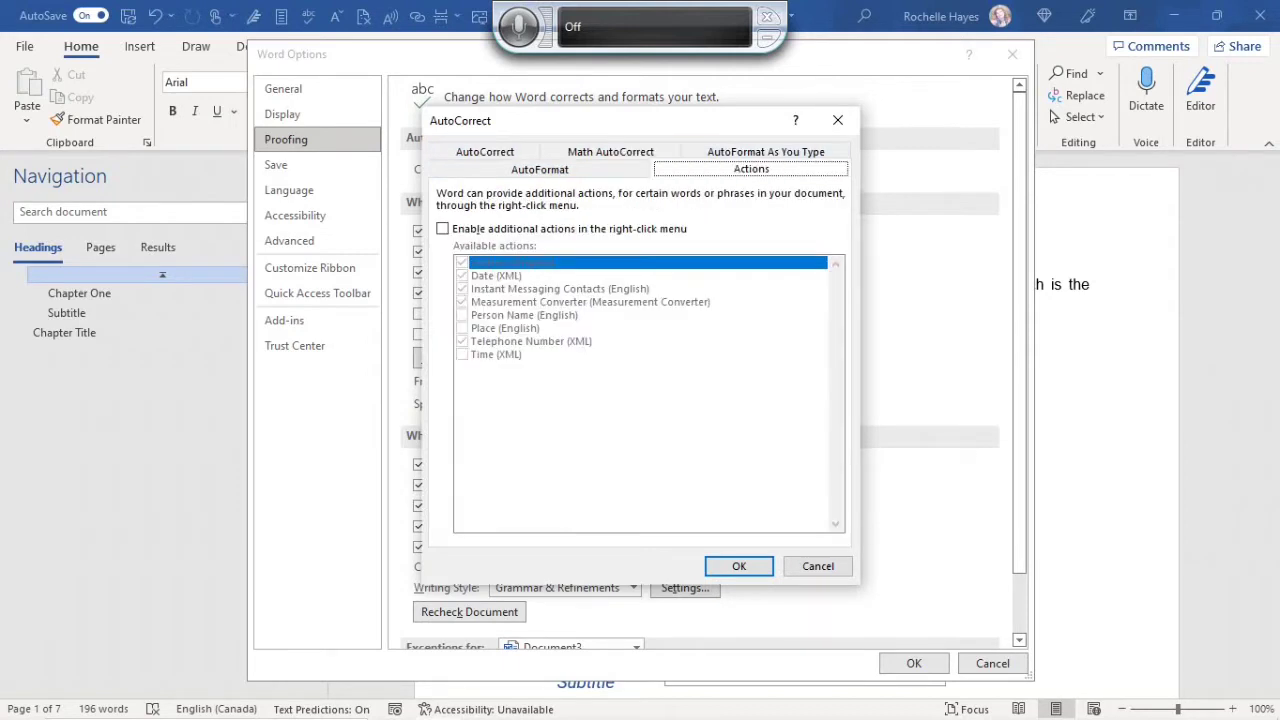
left_click(442, 228)
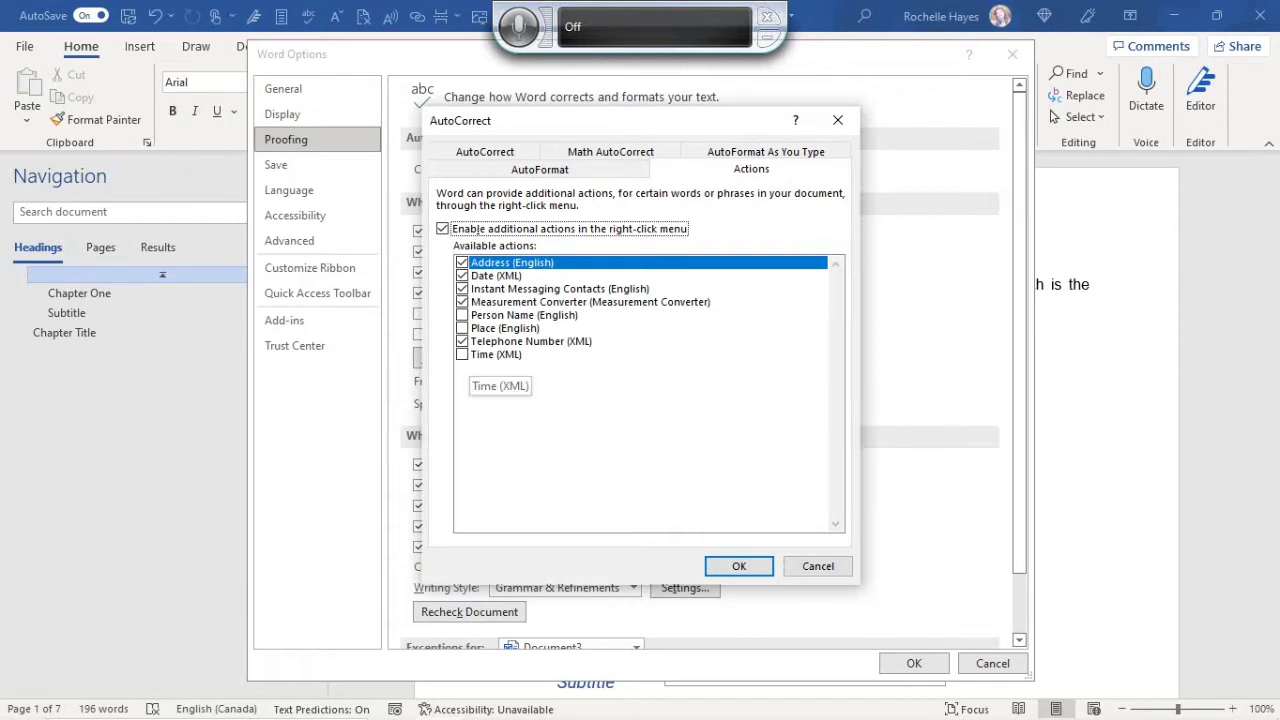
left_click(462, 354)
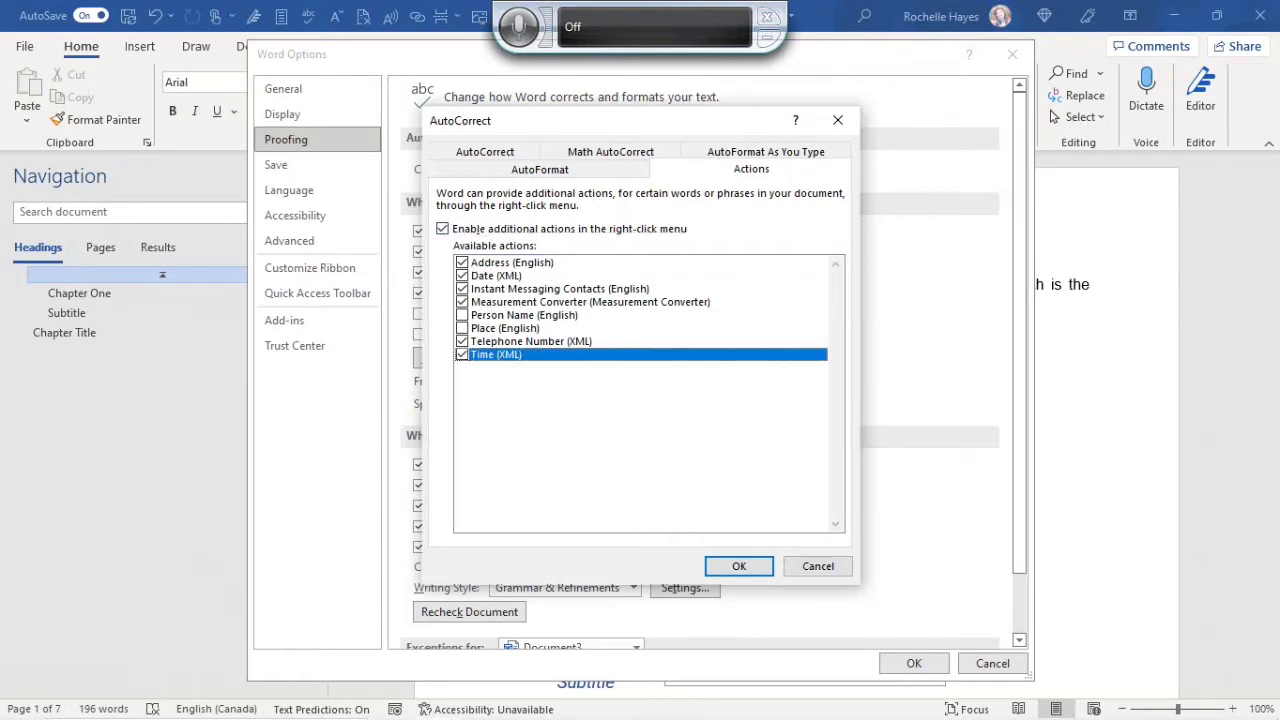
Enable real formatting for *Bold* and _italic_, built-in heading styles, and defining styles based on your formatting in AutoFormat As You Type
left_click(766, 152)
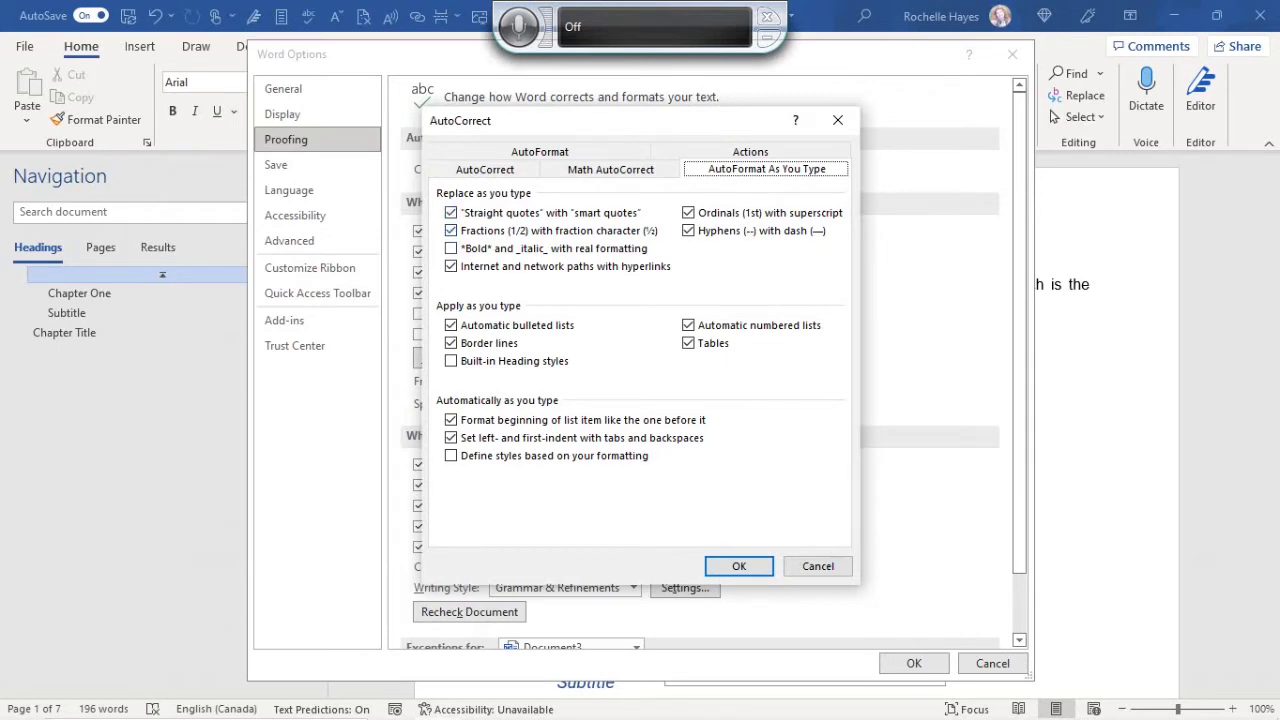
left_click(451, 248)
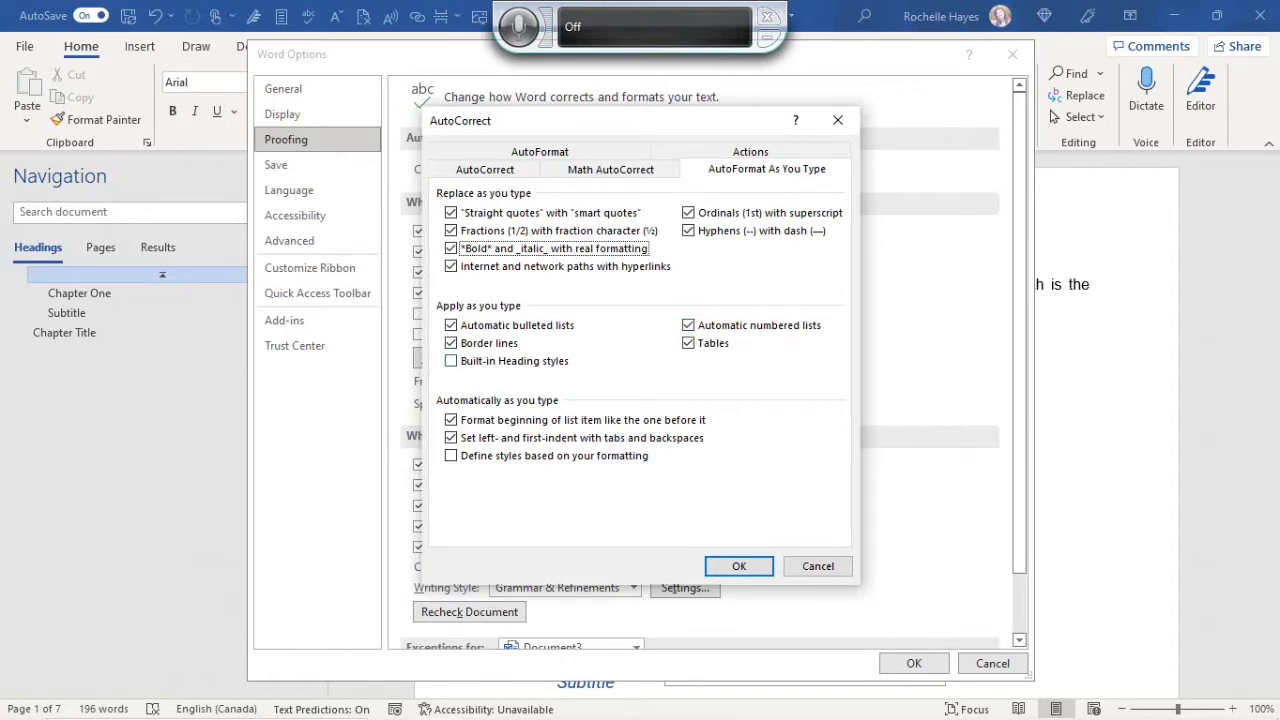
left_click(450, 361)
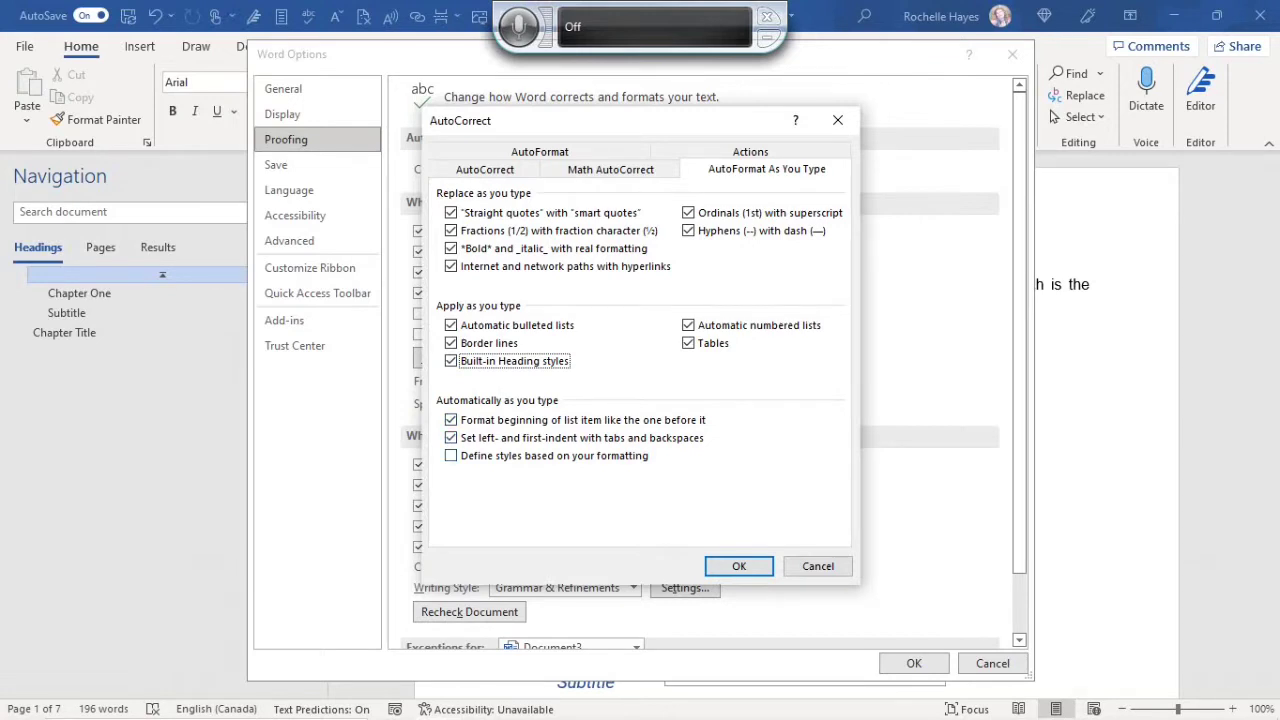
left_click(451, 455)
key("space")
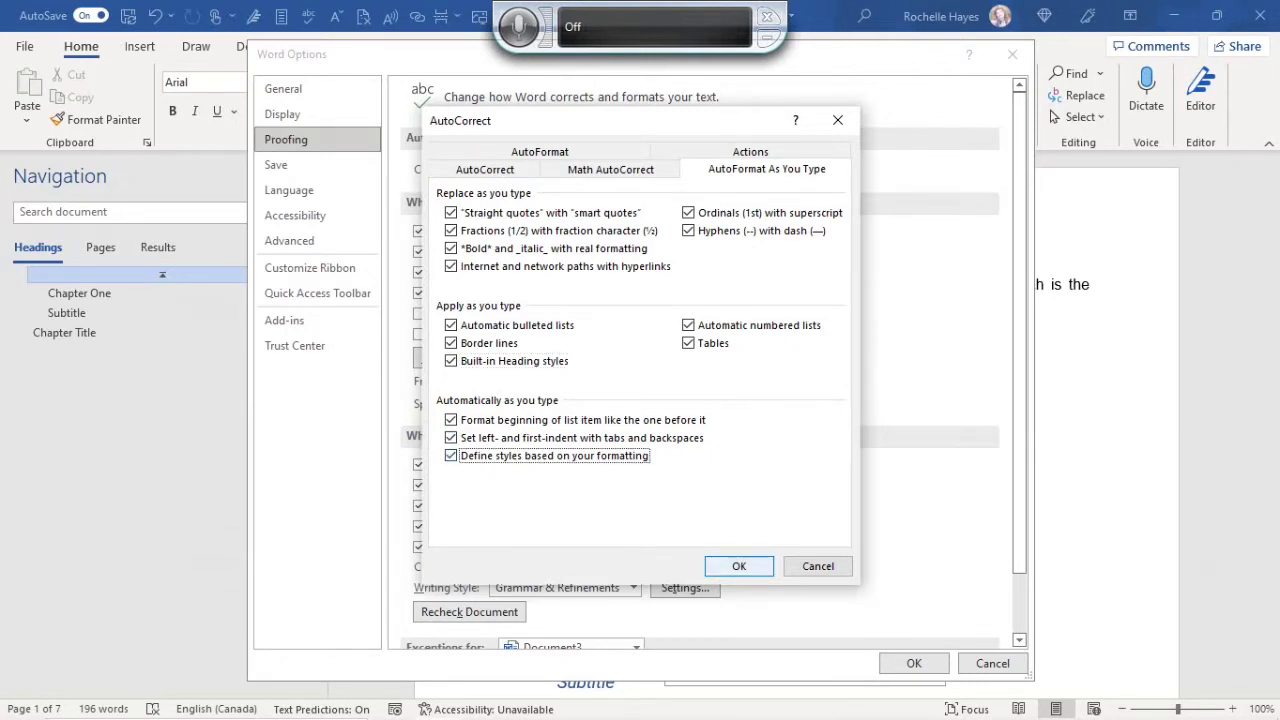
left_click(738, 566)
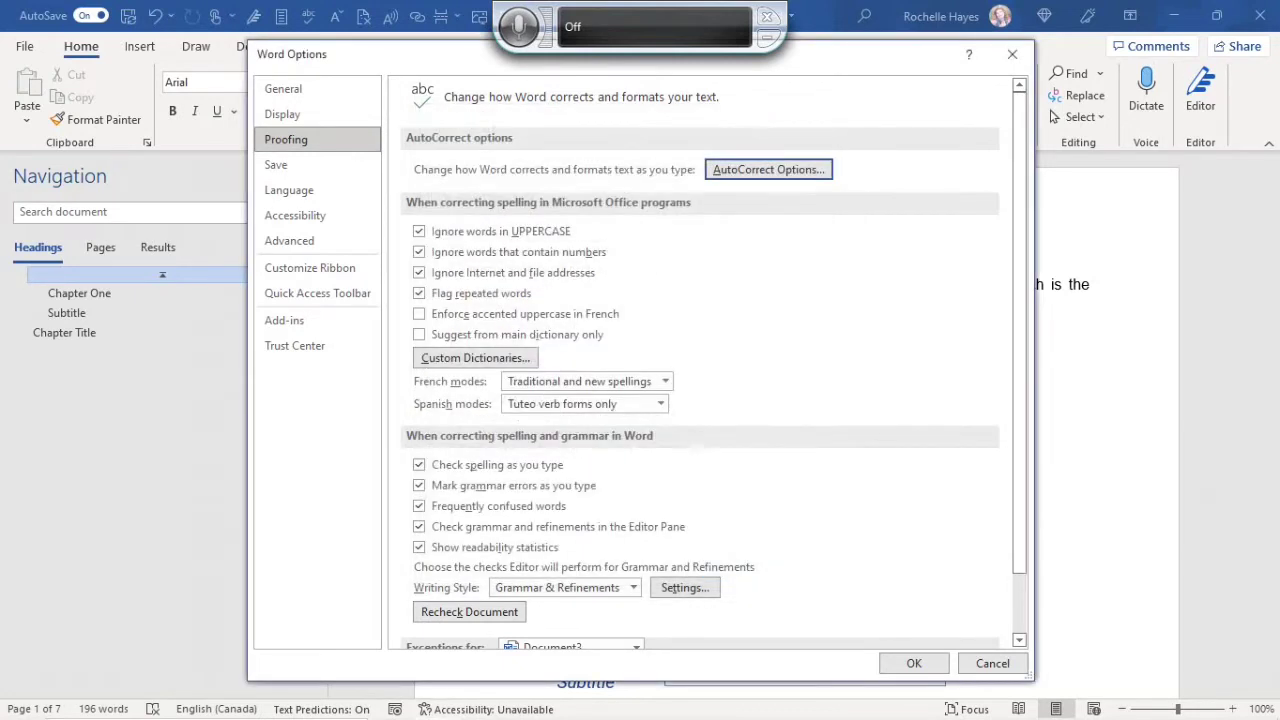
Examine the custom dictionaries and the dictionary files available to add, without making changes
scroll(700, 360, "down", 2)
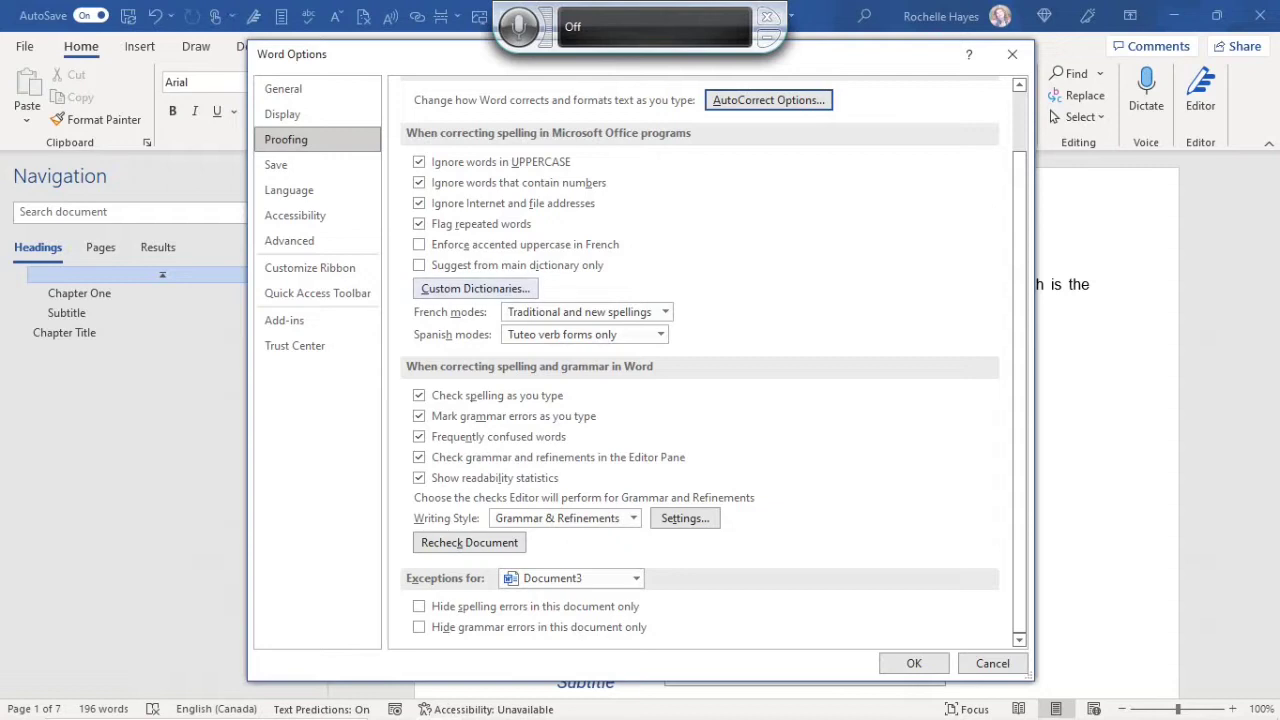
left_click(475, 288)
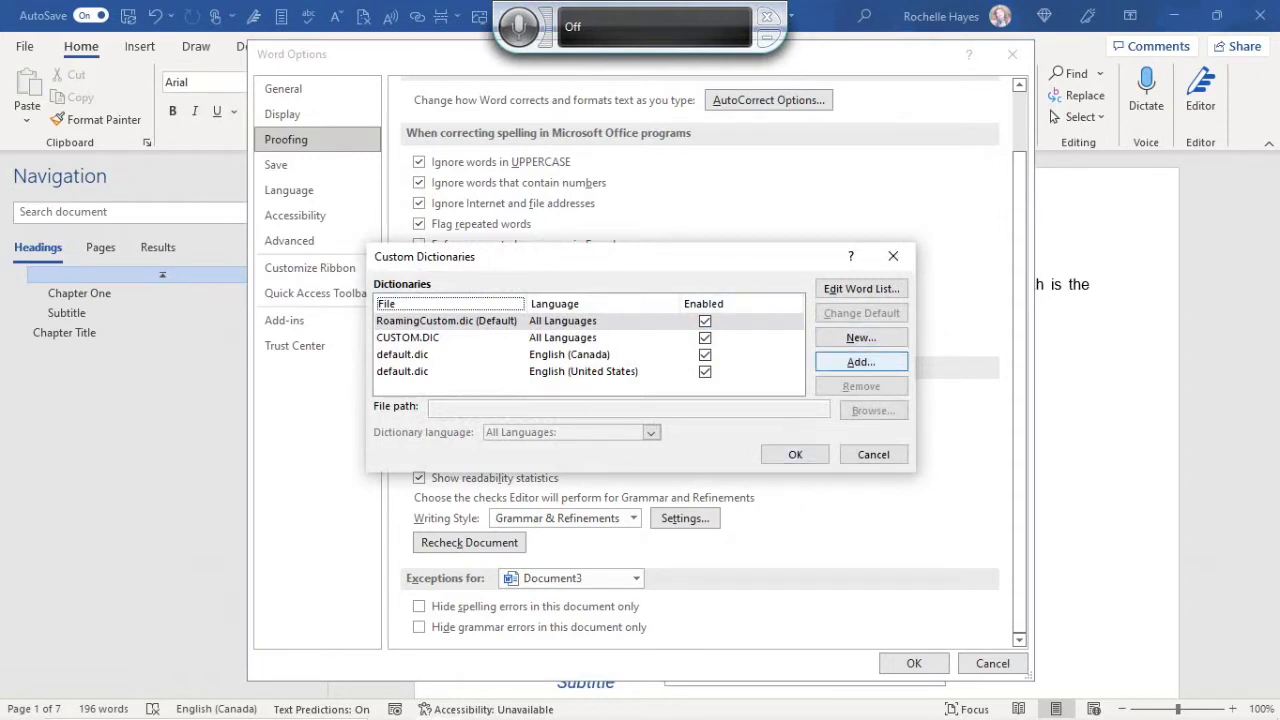
left_click(861, 362)
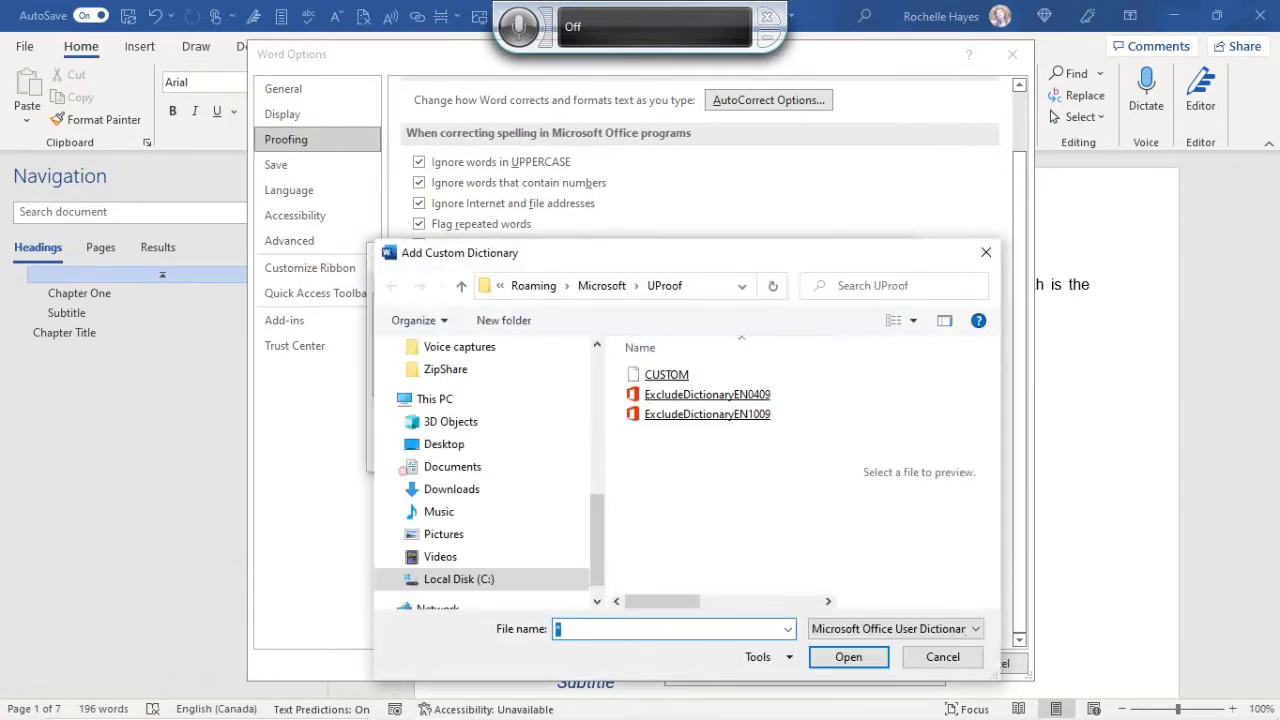
left_click_drag(622, 258, 568, 133)
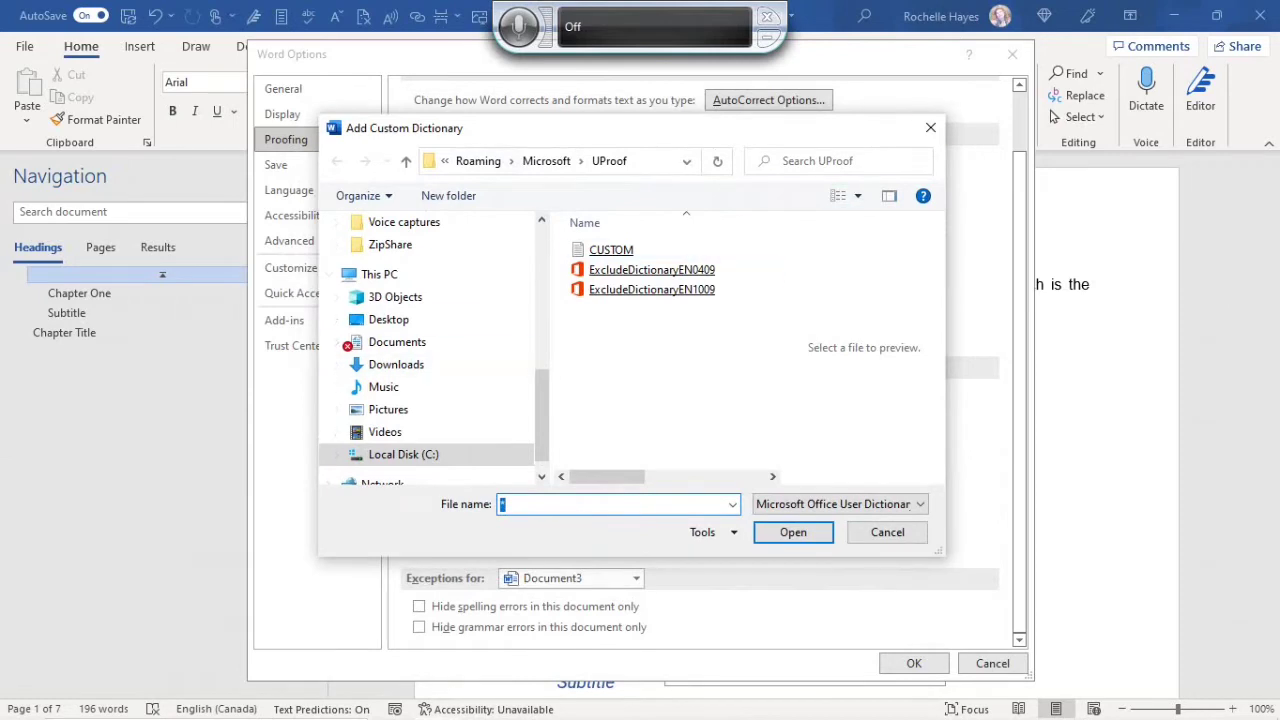
left_click(930, 127)
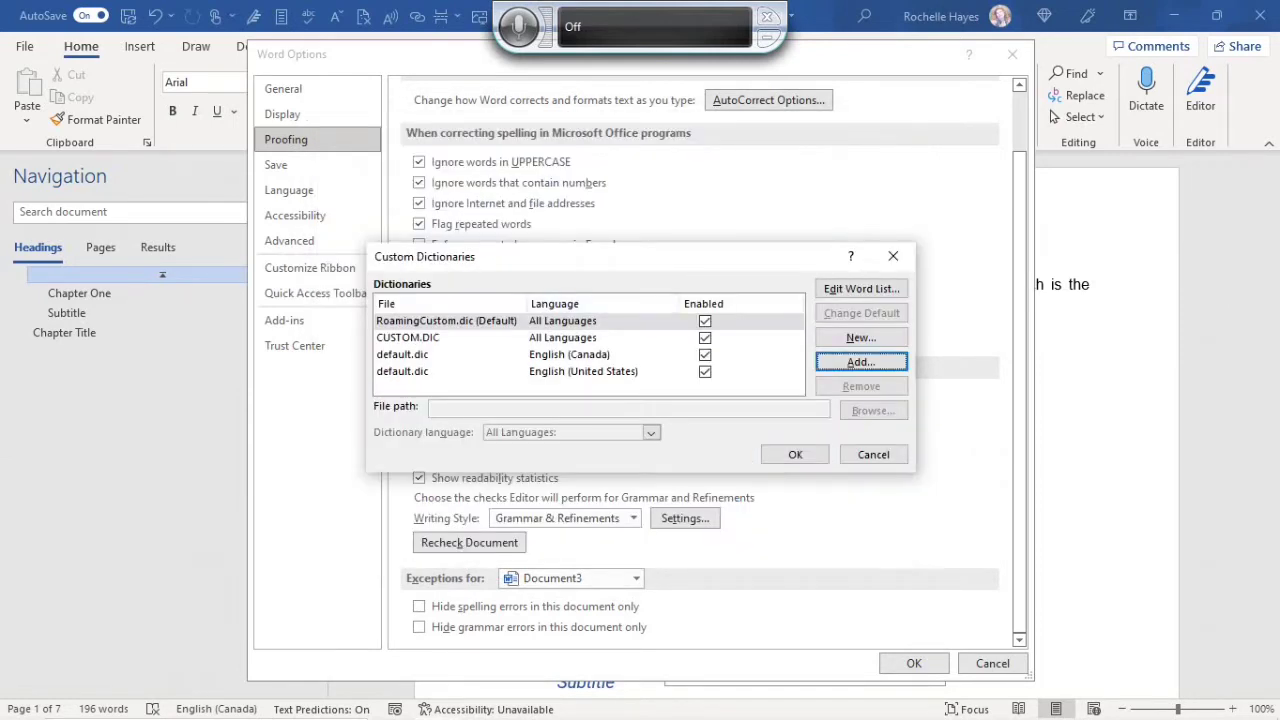
left_click(892, 256)
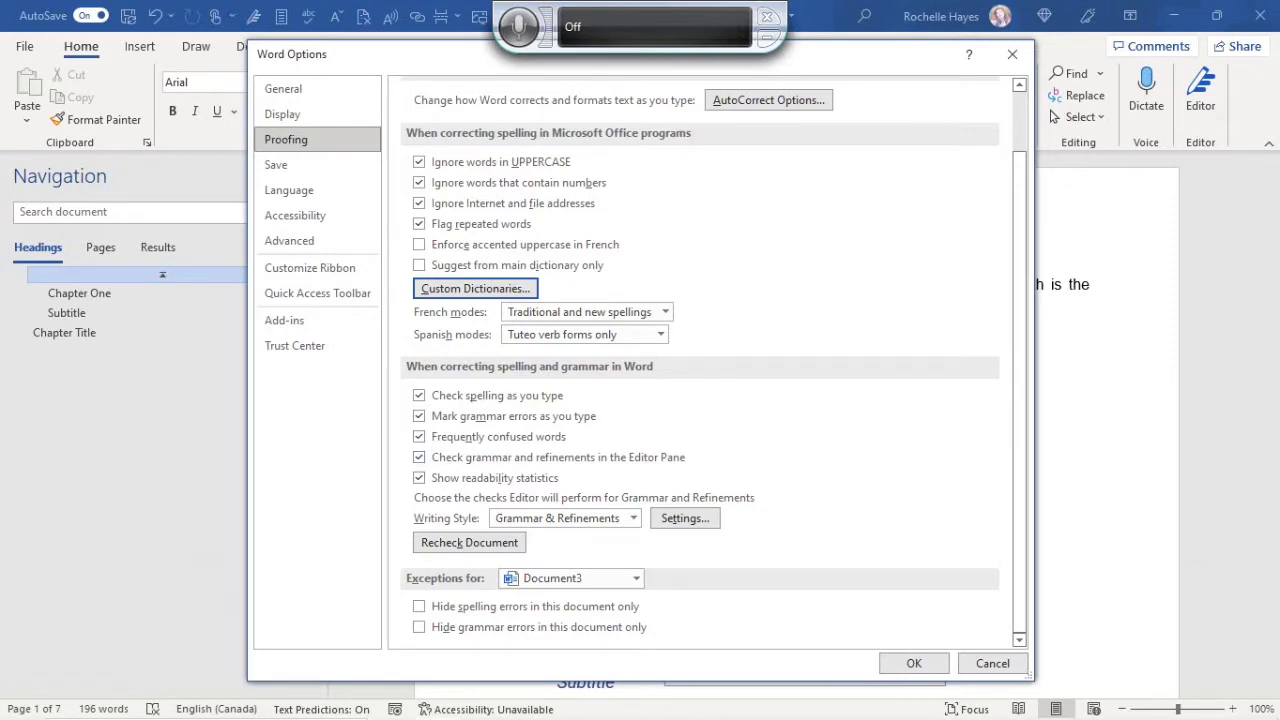
Review the writing style choices for proofing and keep Grammar & Refinements
left_click(632, 518)
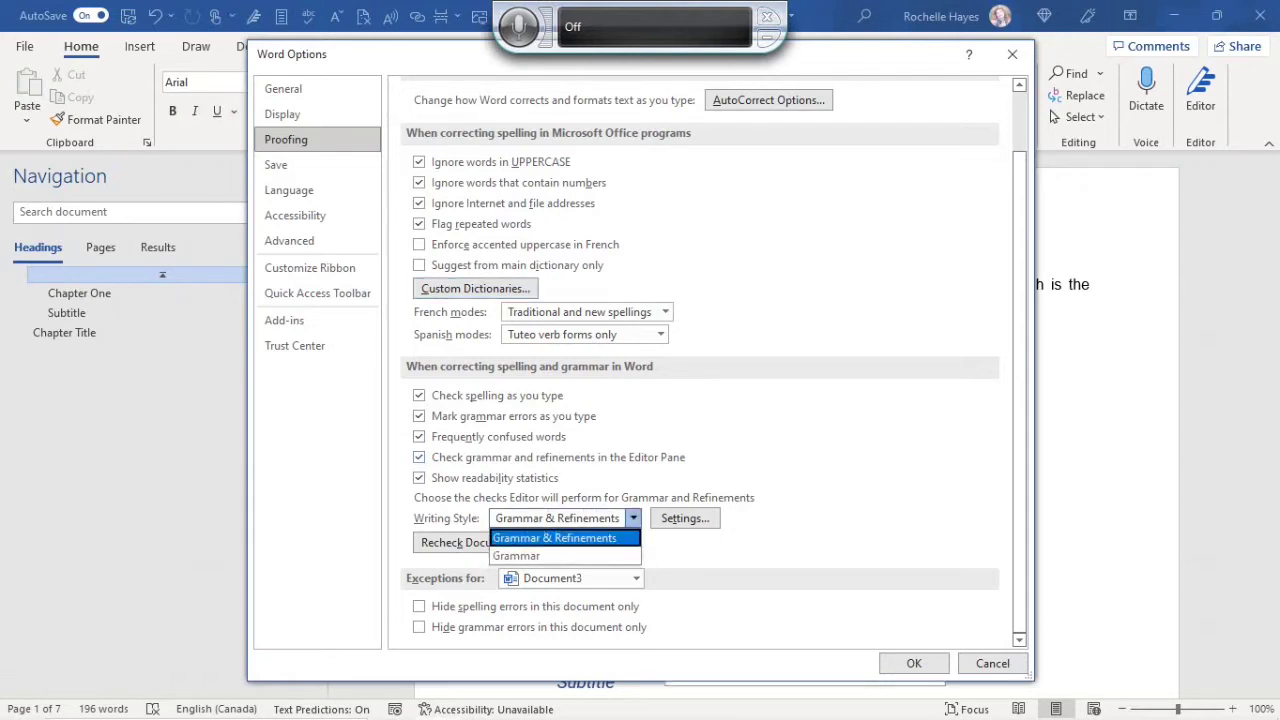
key("Down")
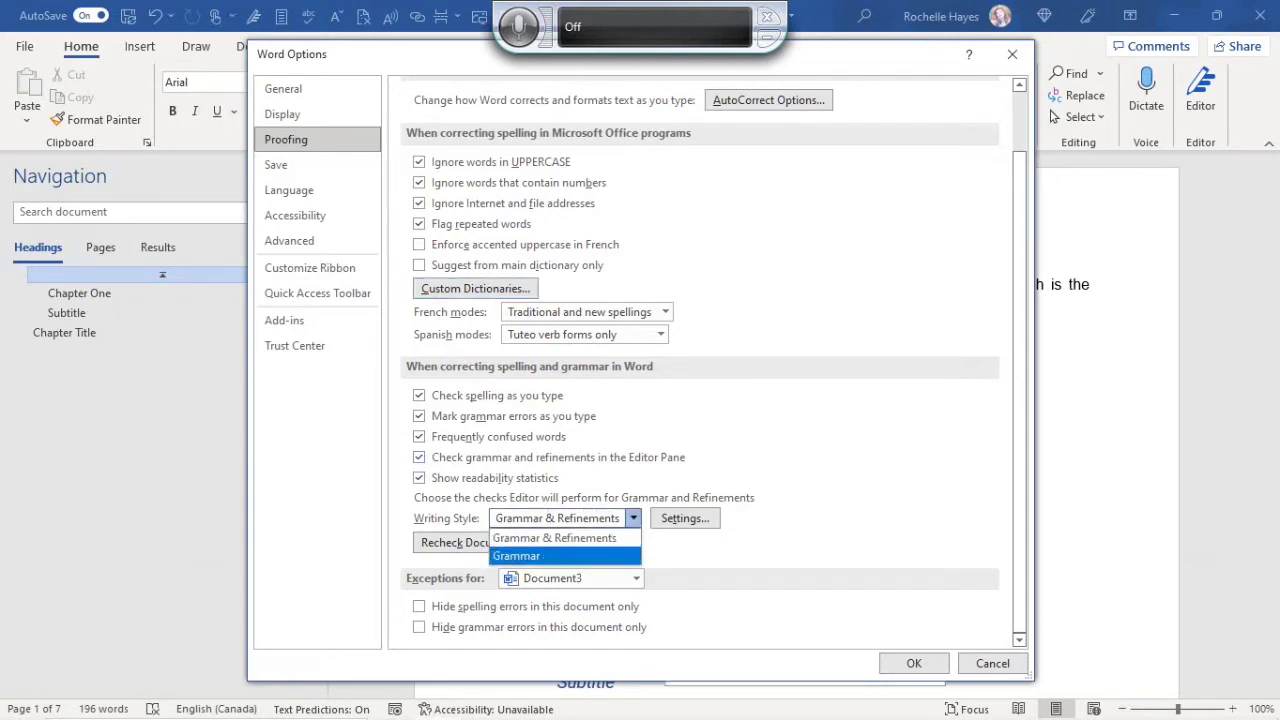
key("Up")
key("Return")
Enable Unsuitable Expressions, Collective Nouns, Locale-Specific Words (Canada) and Vague Adjectives in the grammar settings
key("Tab")
key("Return")
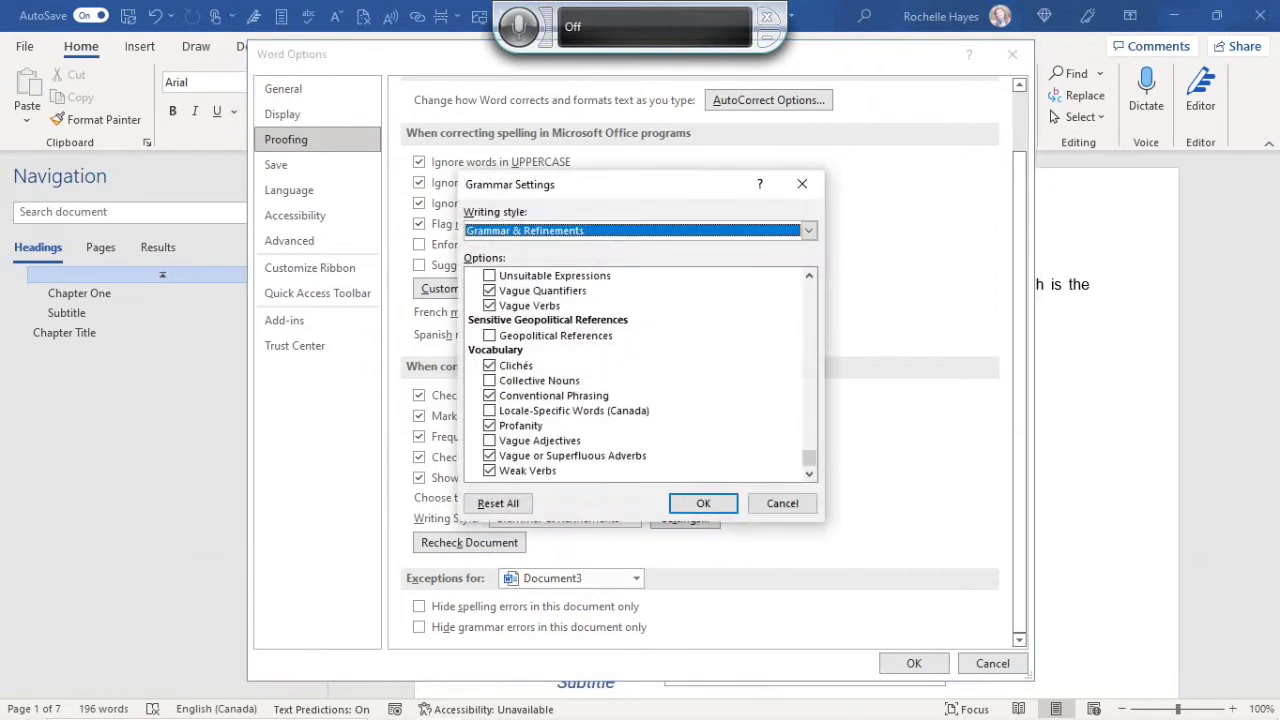
key("Tab")
key("space")
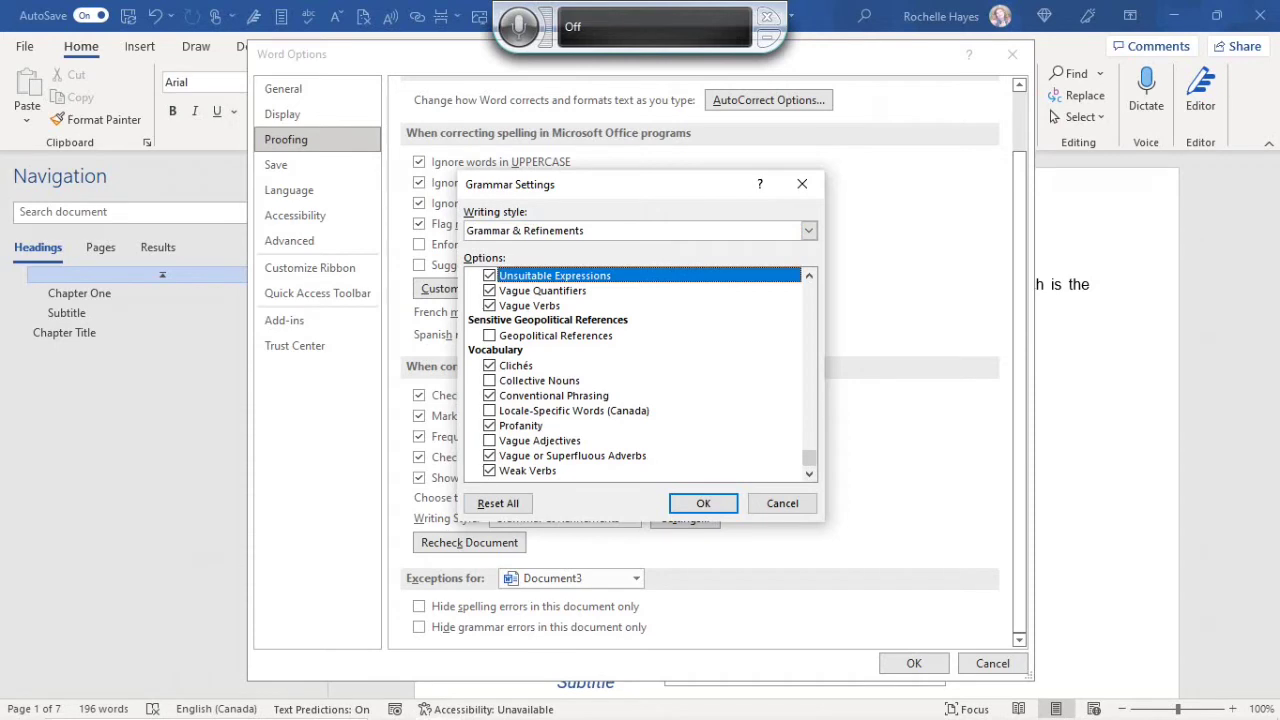
left_click(489, 380)
left_click(489, 410)
key("Down")
key("Down")
key("space")
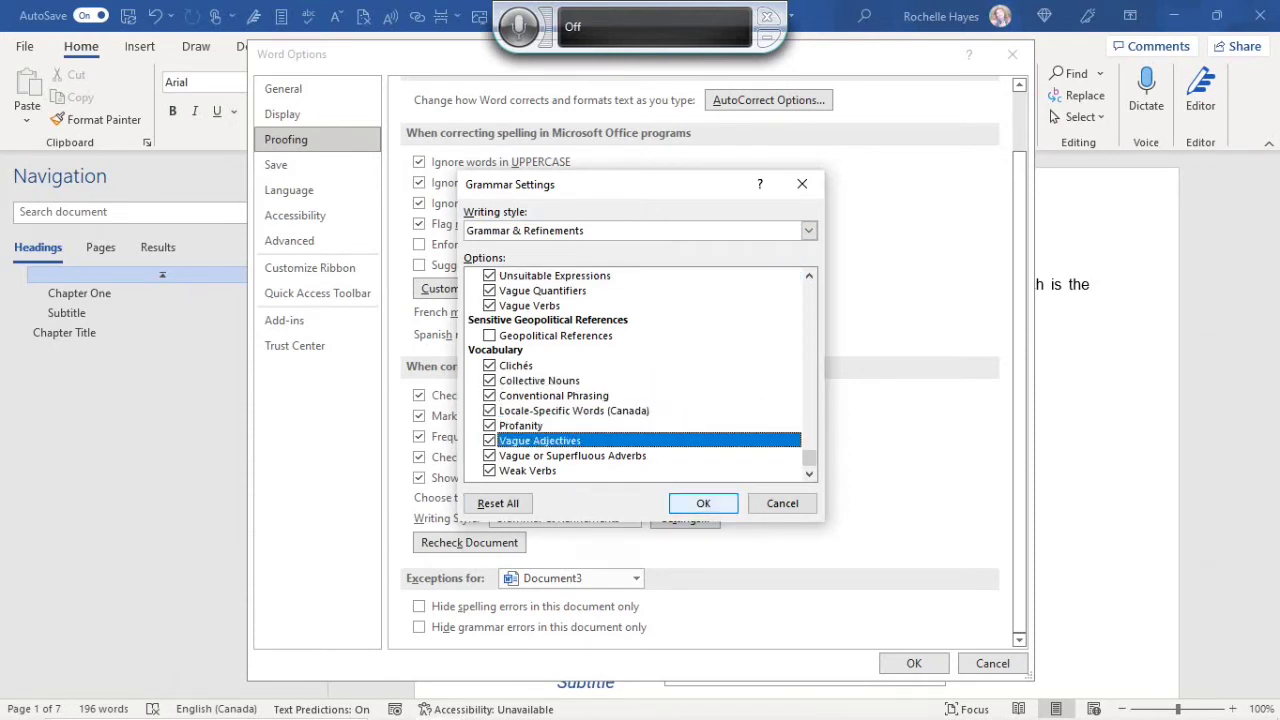
key("Return")
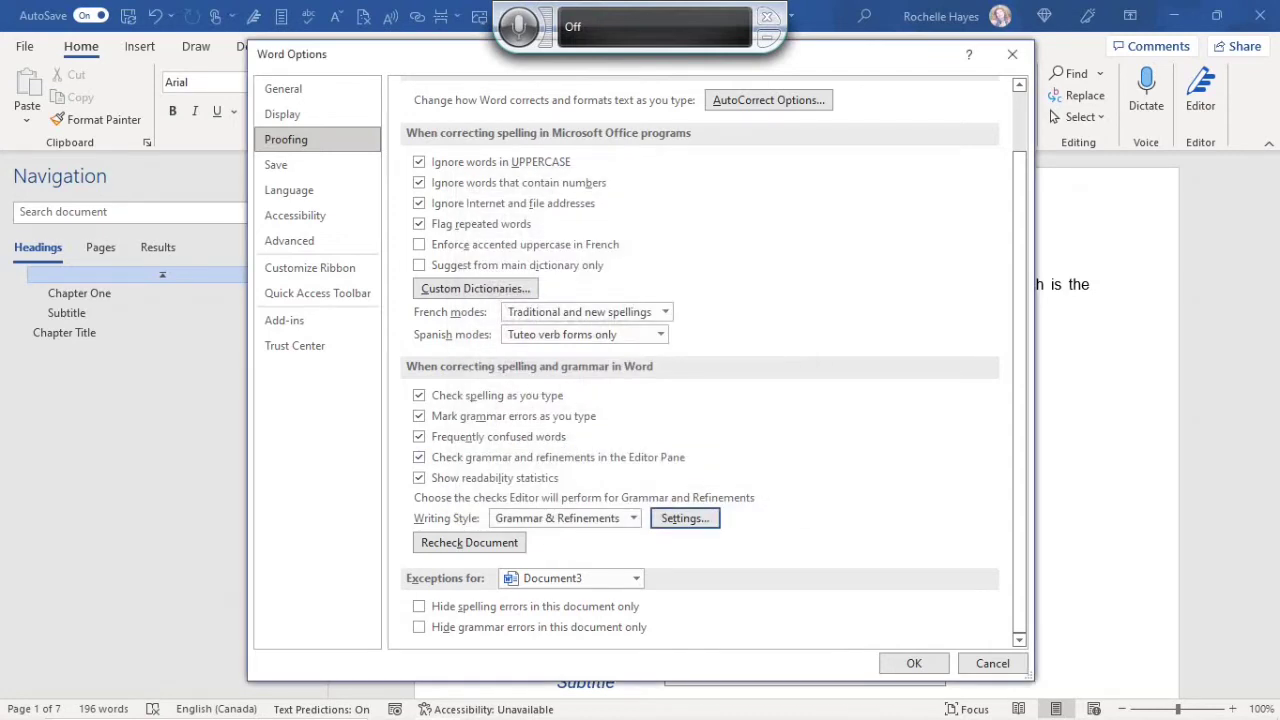
Set the proofing exceptions to apply to All New Documents
key("Tab")
key("Tab")
key("alt+Down")
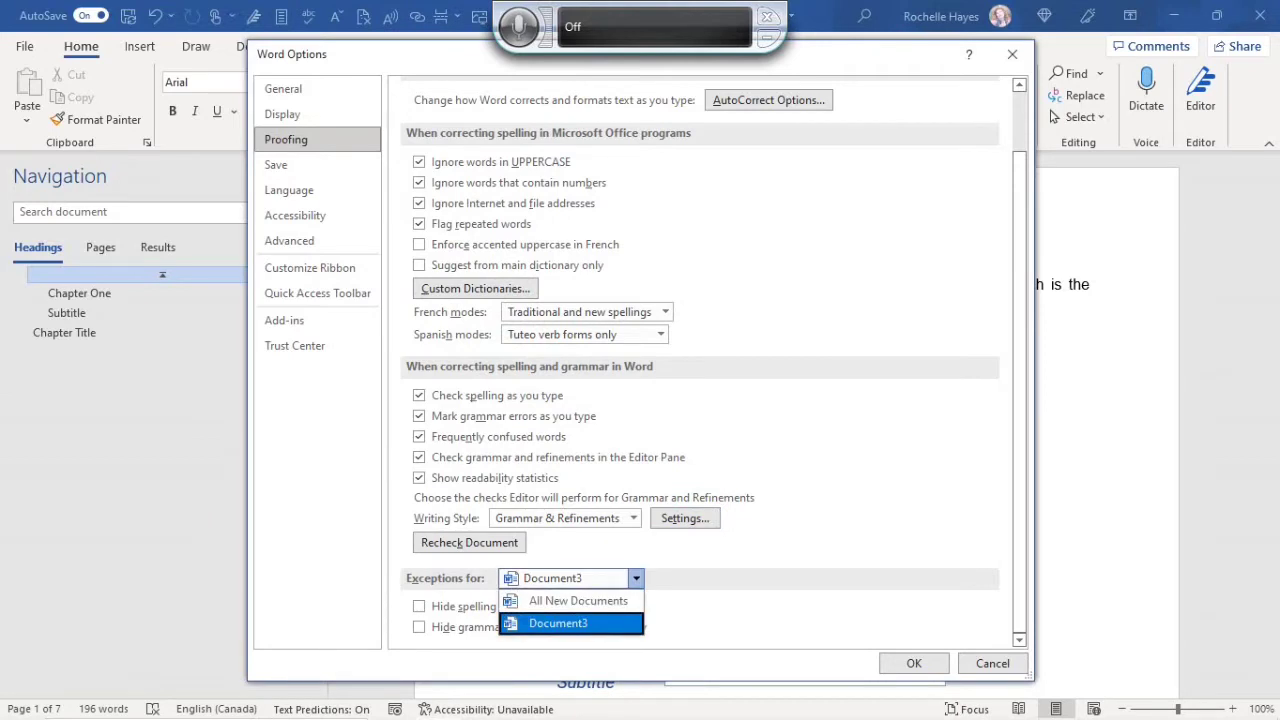
key("Up")
key("Return")
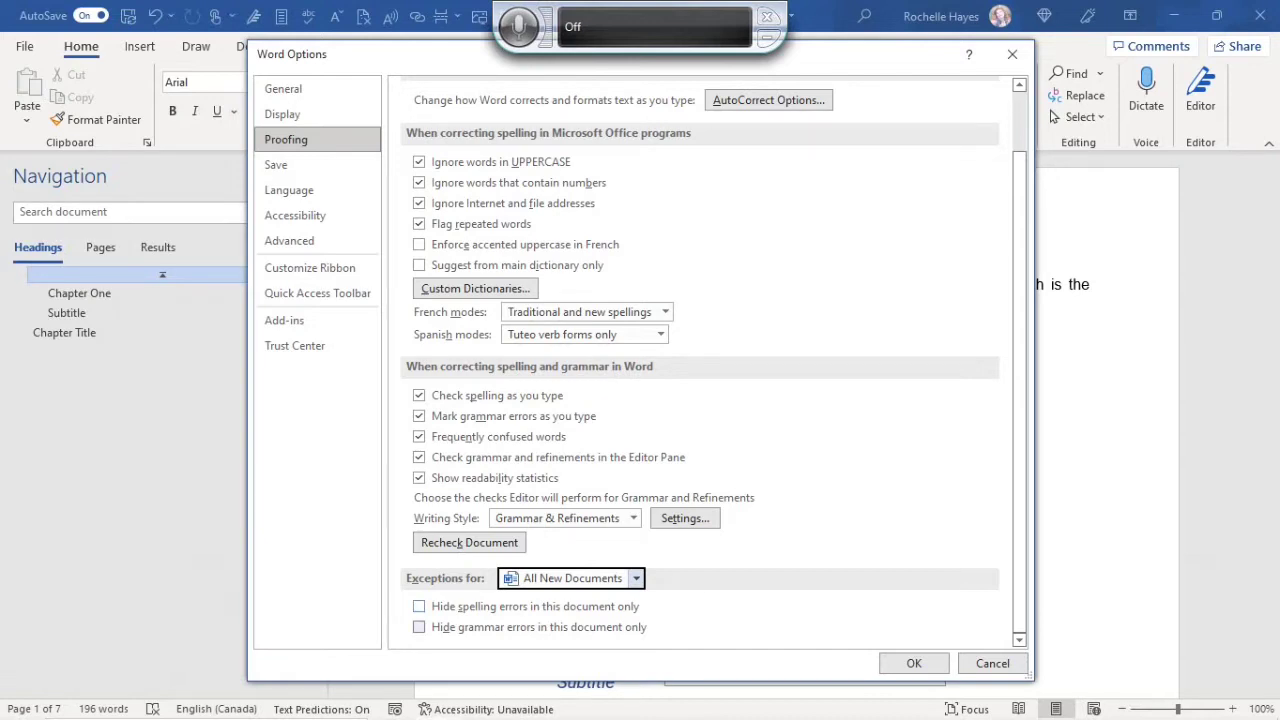
left_click(636, 578)
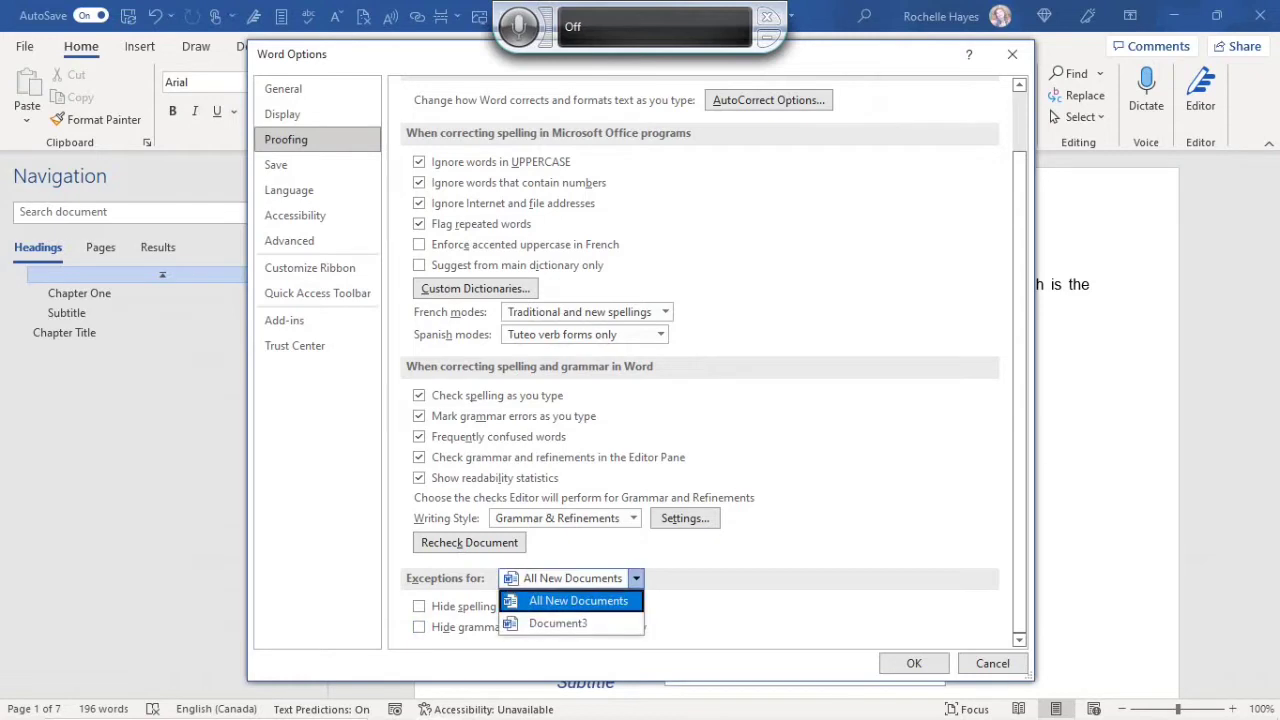
left_click(571, 600)
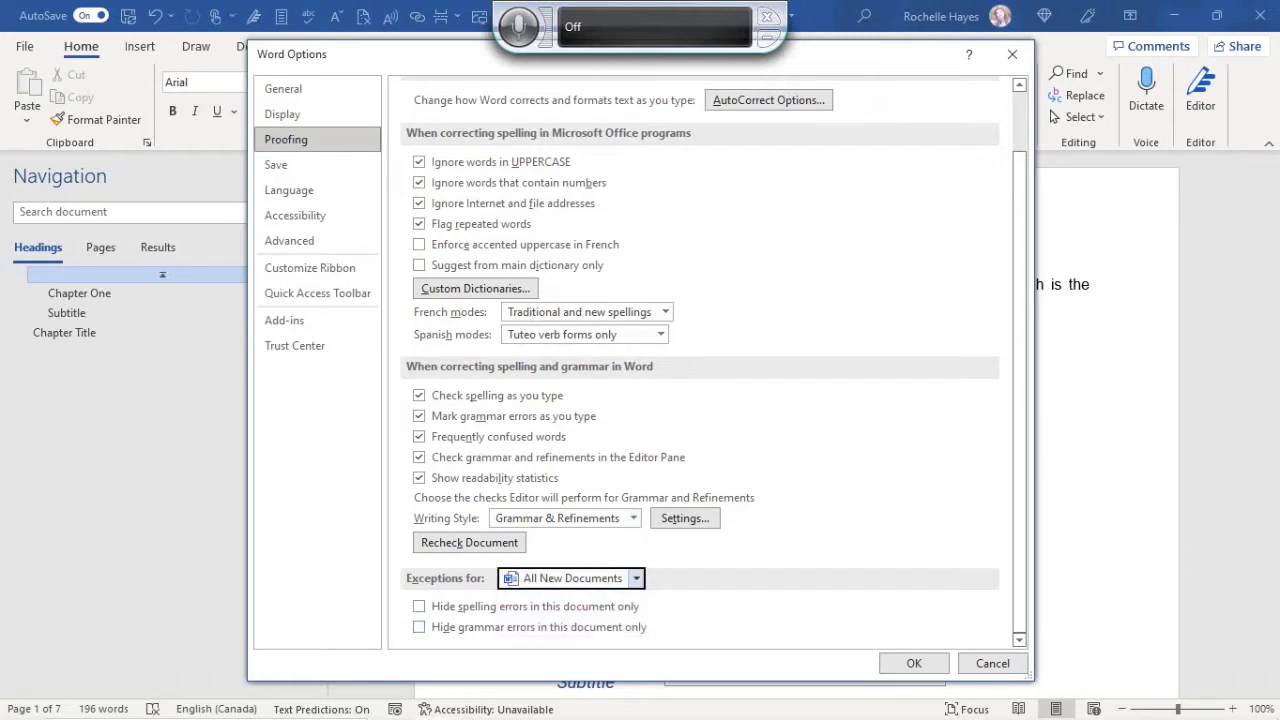
Review the default file formats in the Save options and keep Word Document (*.docx)
left_click(316, 164)
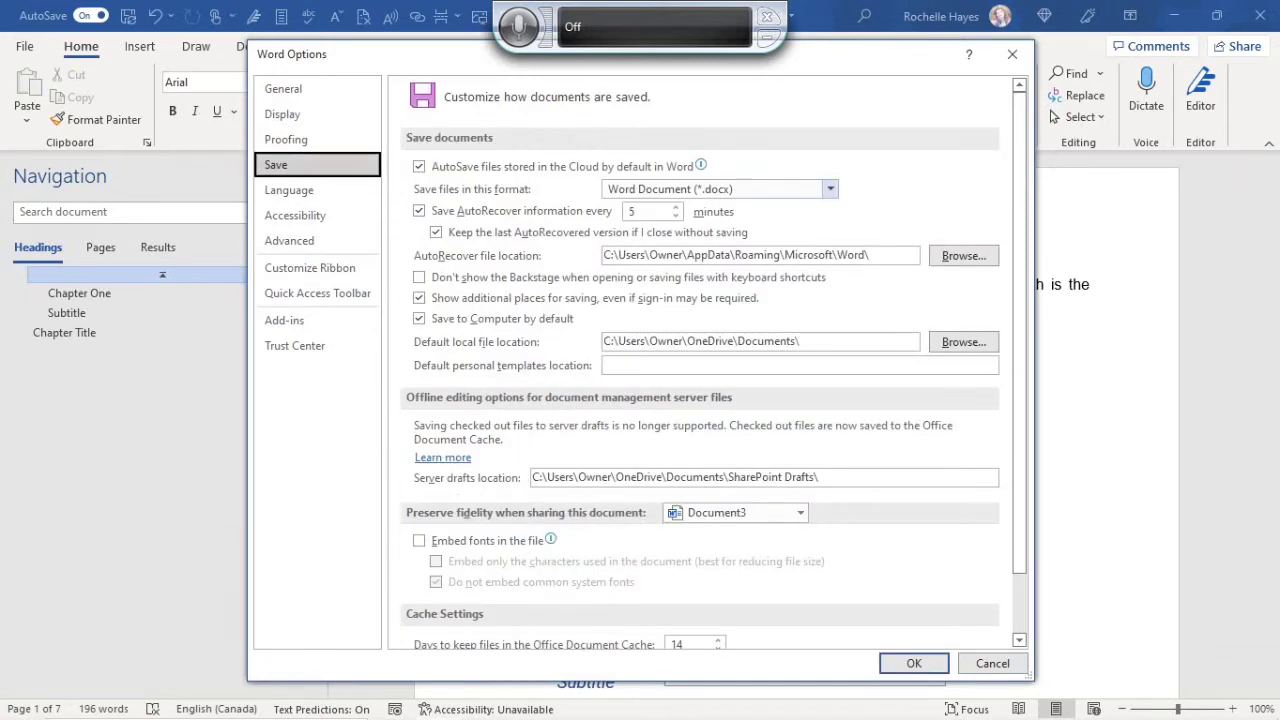
left_click(829, 189)
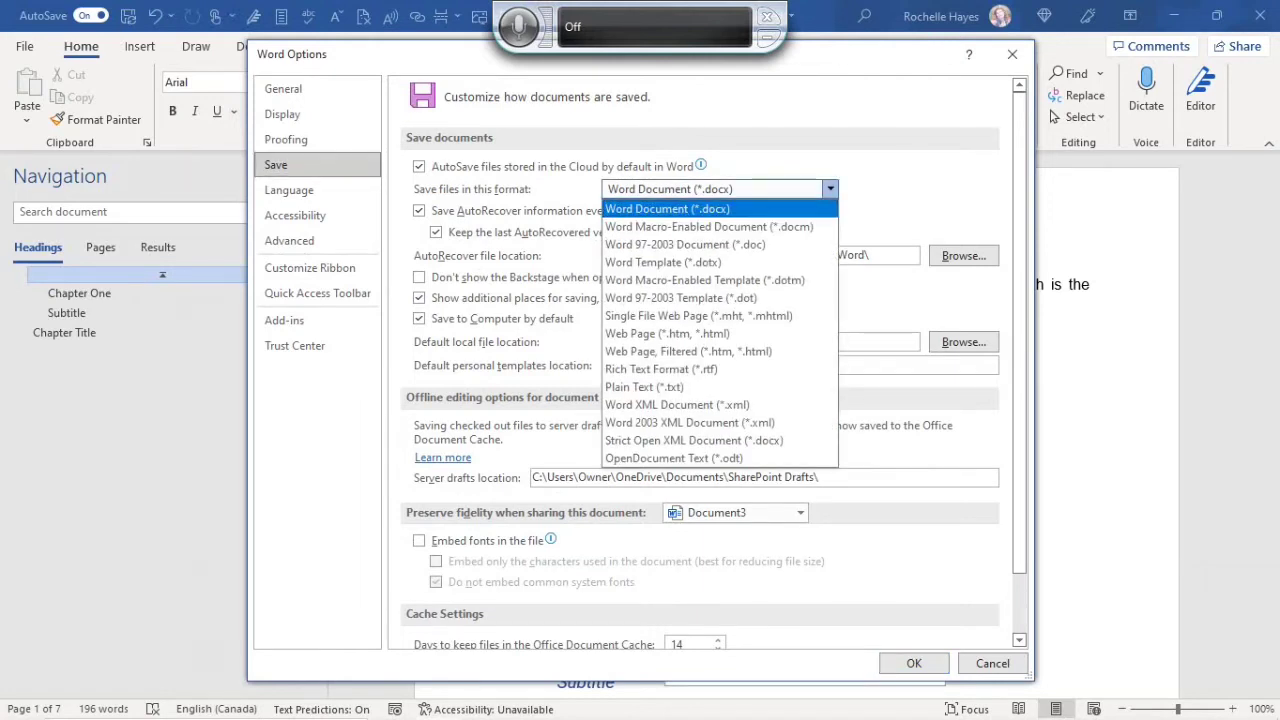
key("Escape")
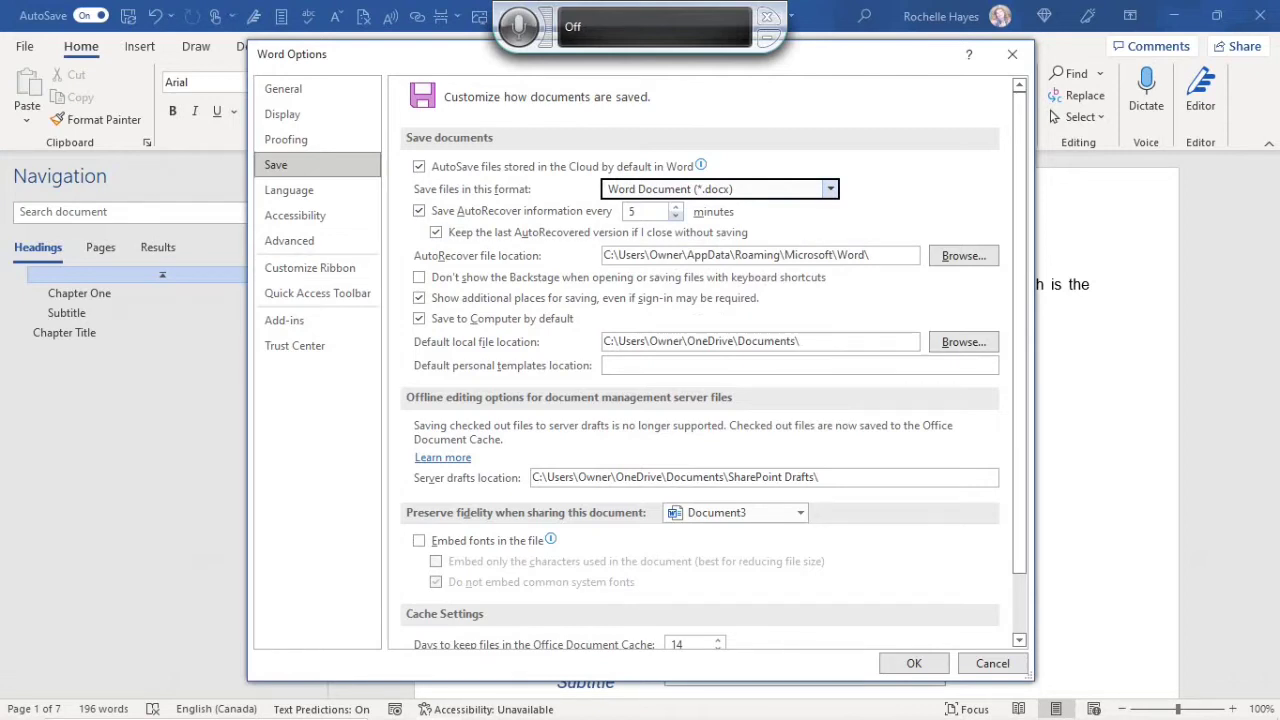
Set AutoRecover information to save every 5 minutes, and check the AutoRecover and default local file locations
key("Tab")
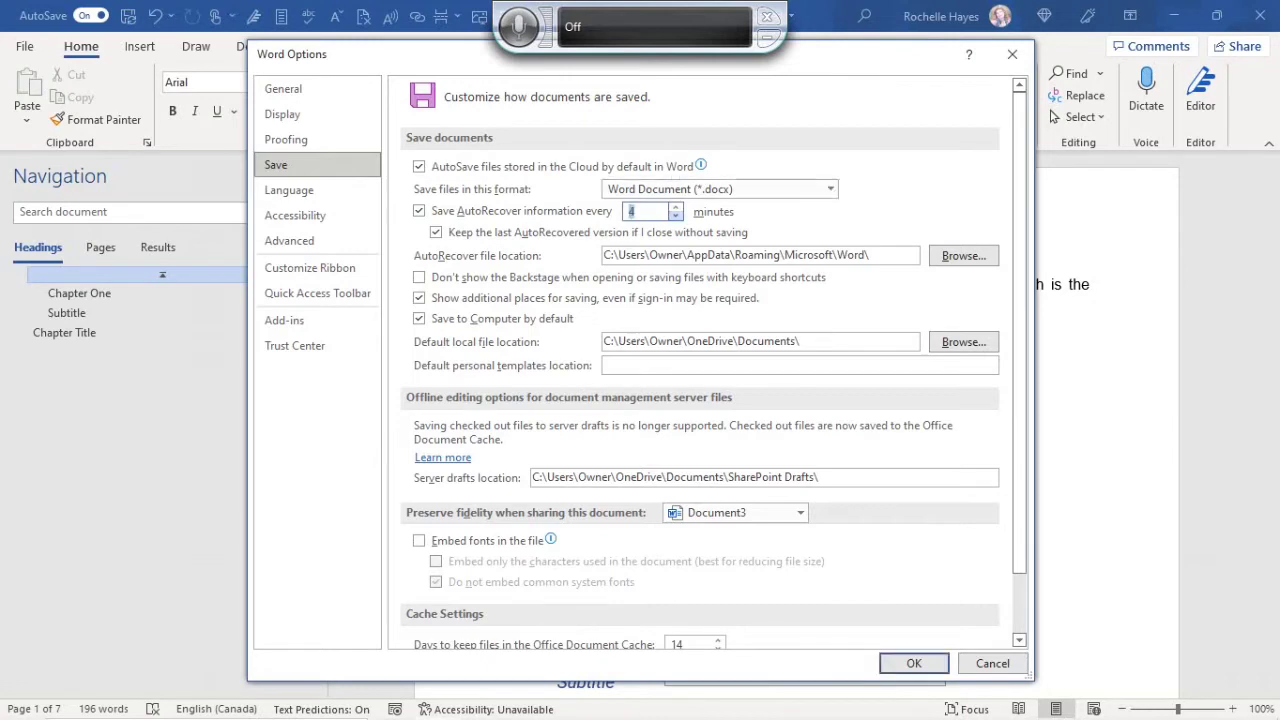
type("5")
key("Up")
key("Up")
key("Down")
key("Down")
left_click_drag(603, 255, 869, 255)
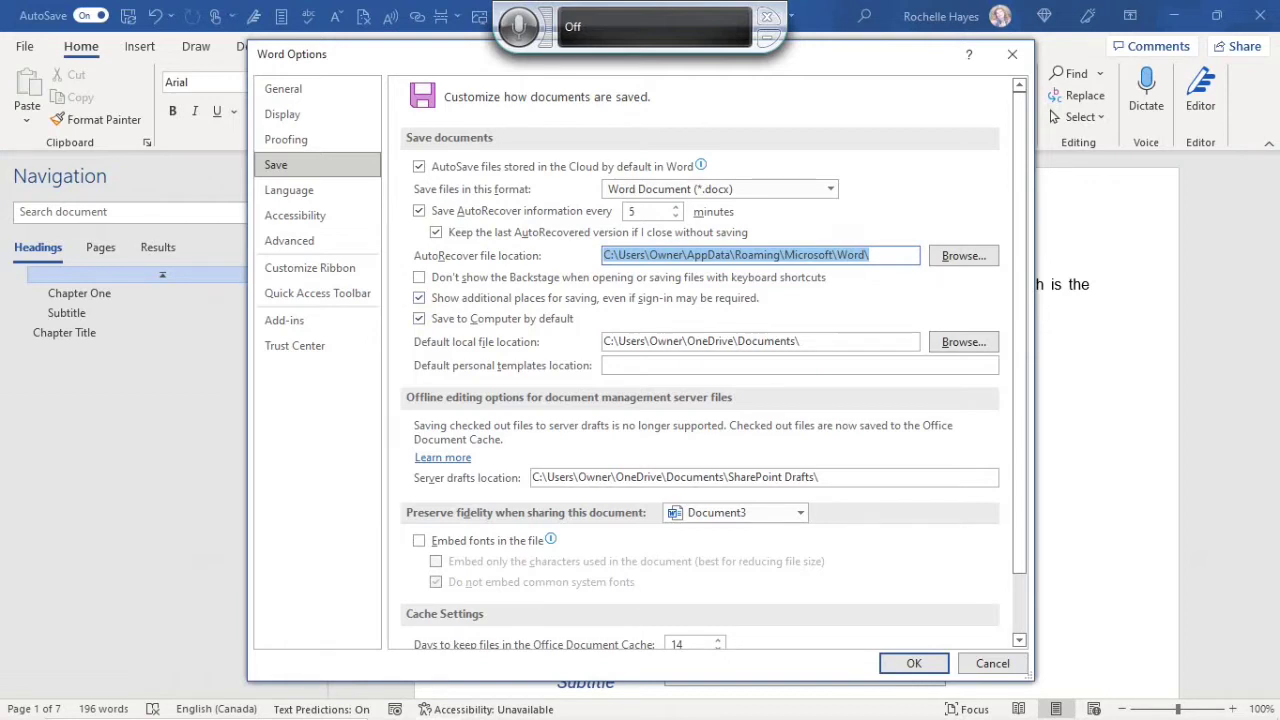
left_click(800, 341)
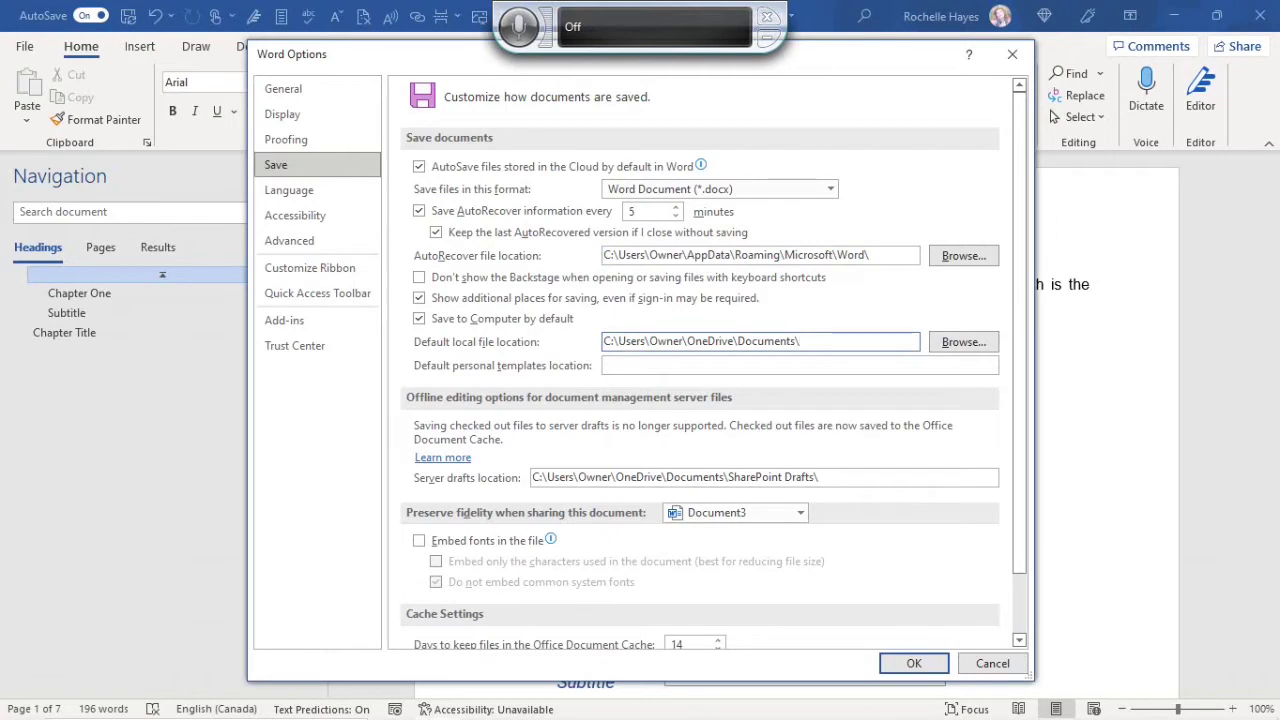
Create a folder named Word Doc Files on the Desktop and set it as the default local file location
left_click(963, 341)
key("Return")
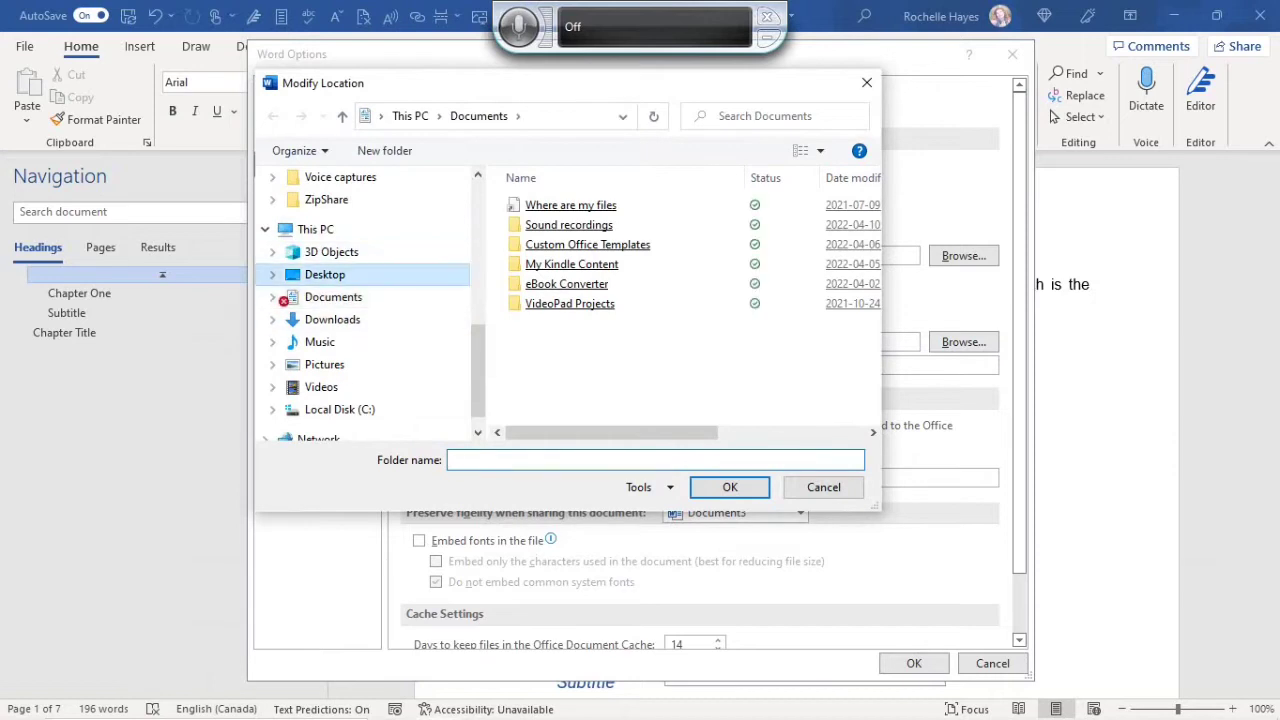
left_click(325, 274)
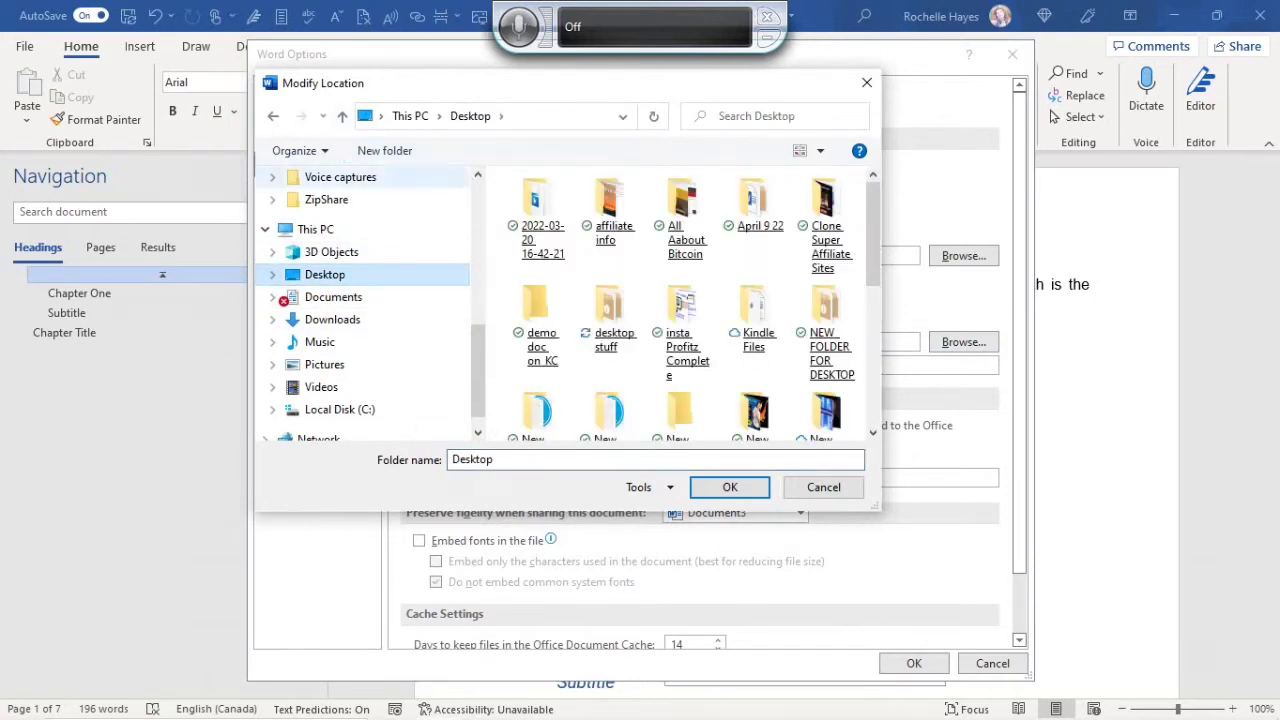
left_click(384, 150)
key("Return")
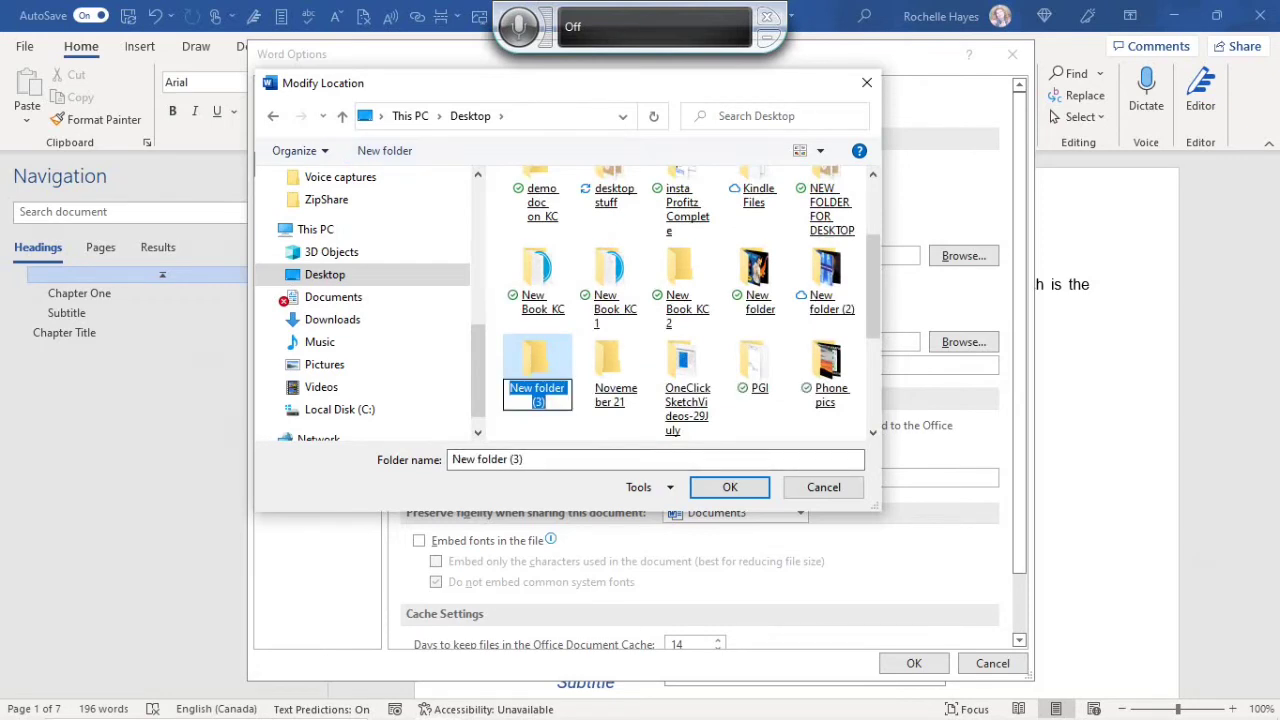
type("Word ")
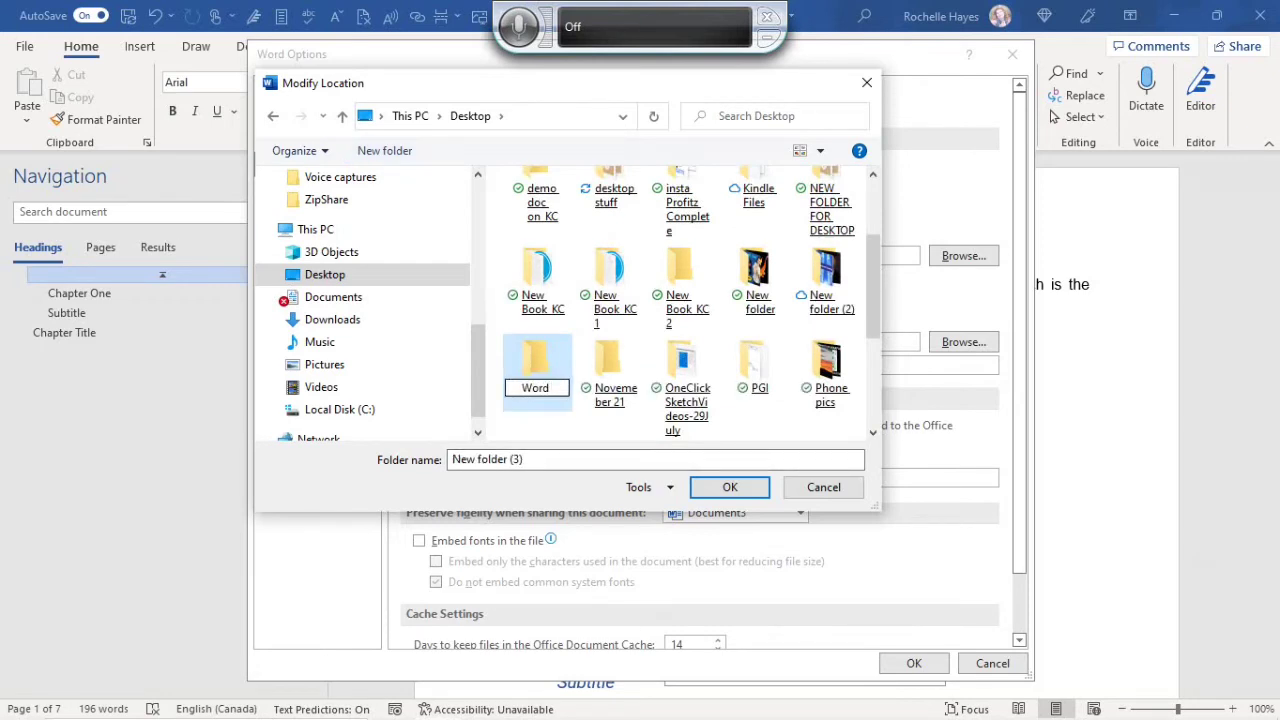
type("Doc Files")
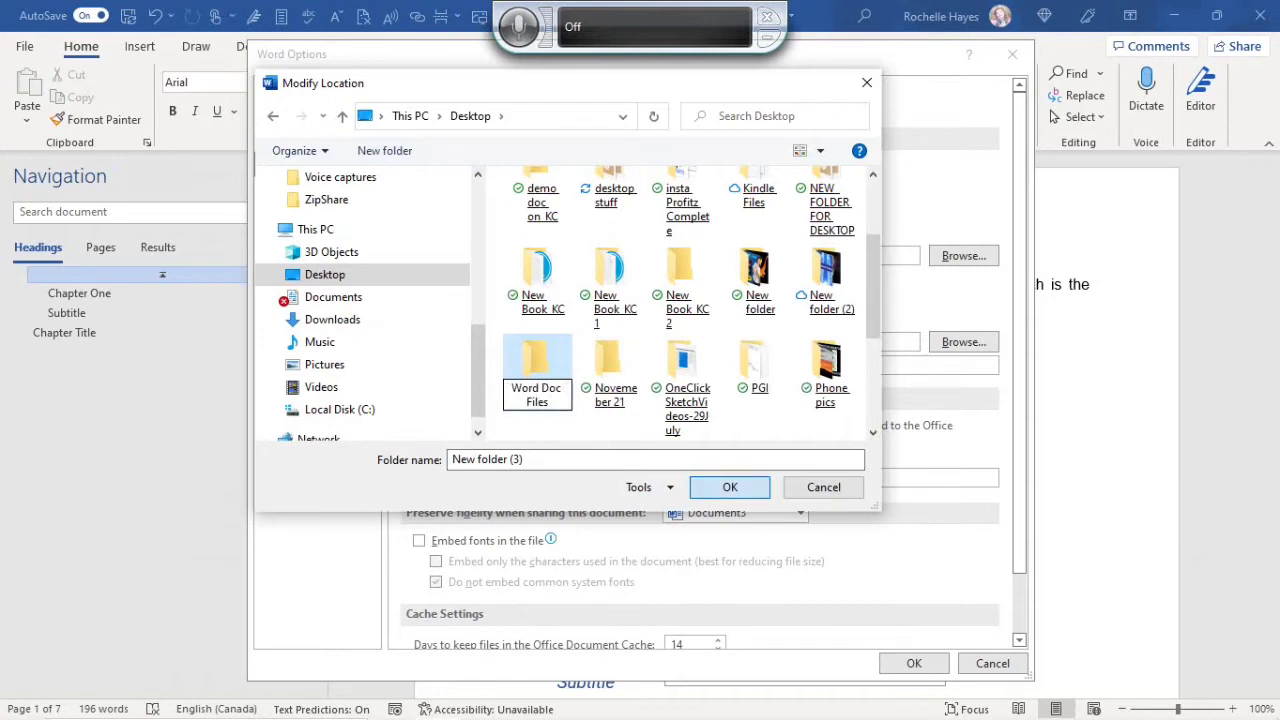
key("Return")
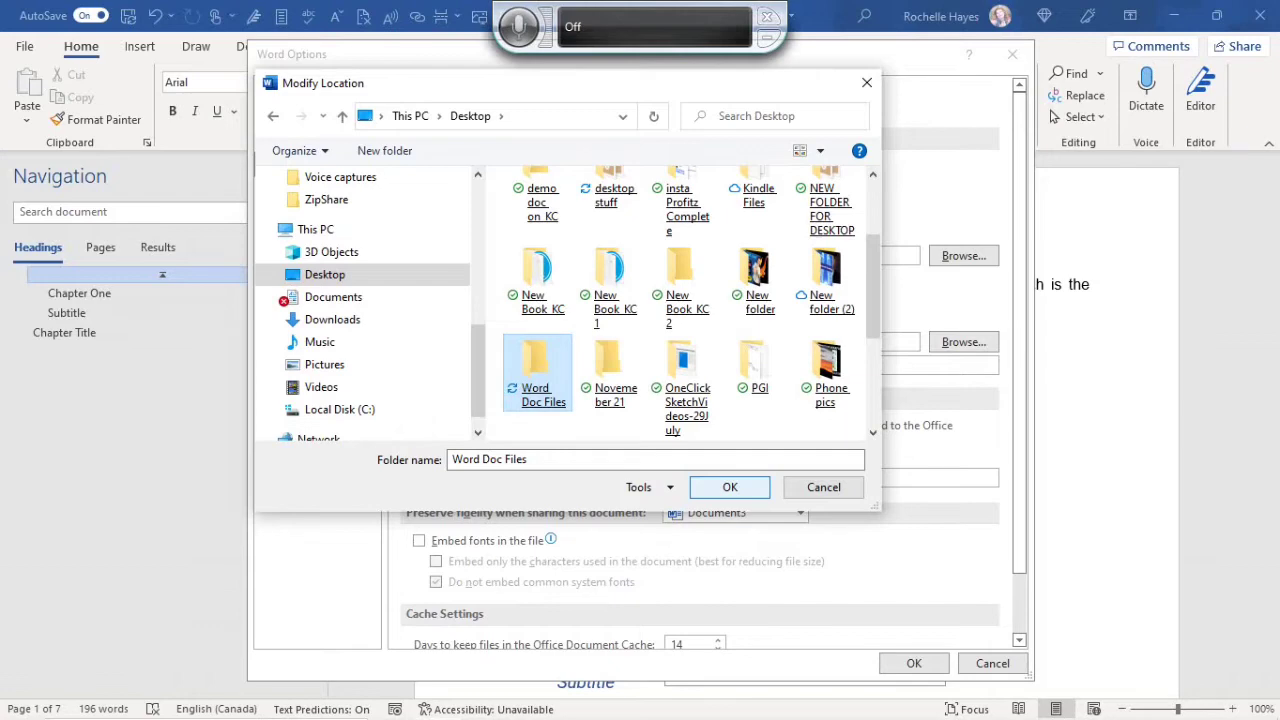
left_click(729, 487)
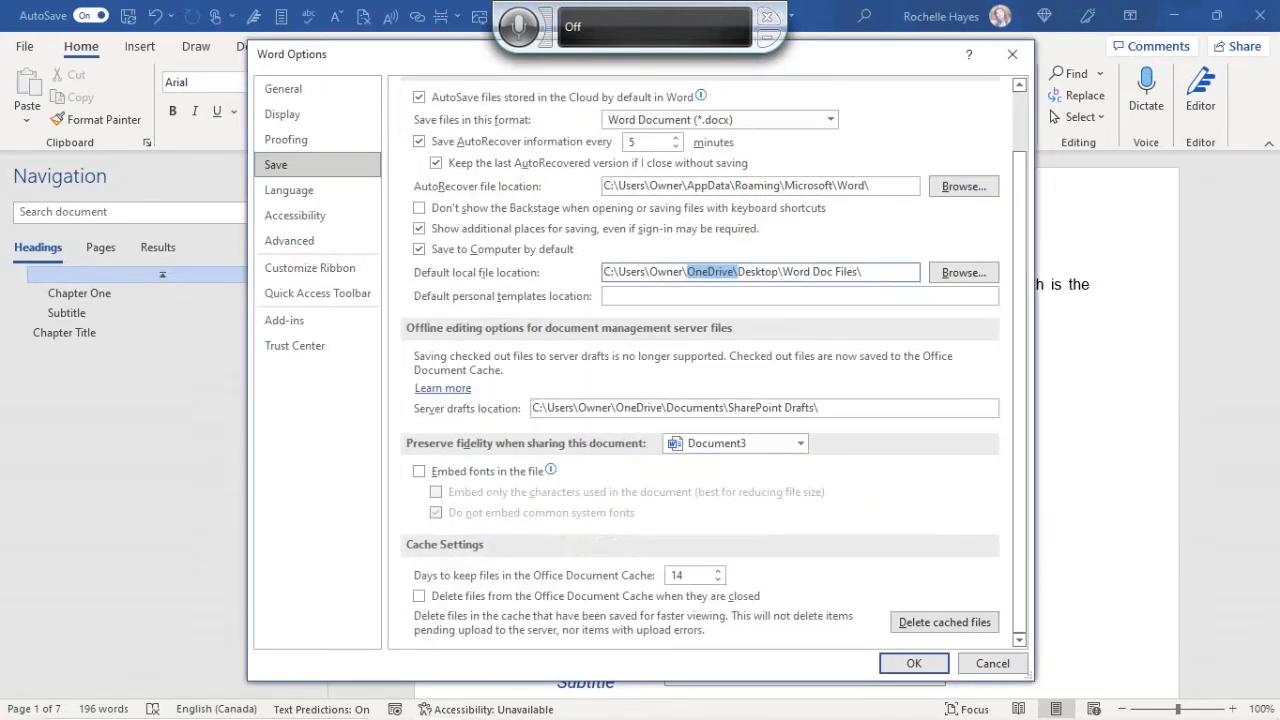
Enable embedding fonts in the file, limited to only the characters used in the document
left_click(818, 408)
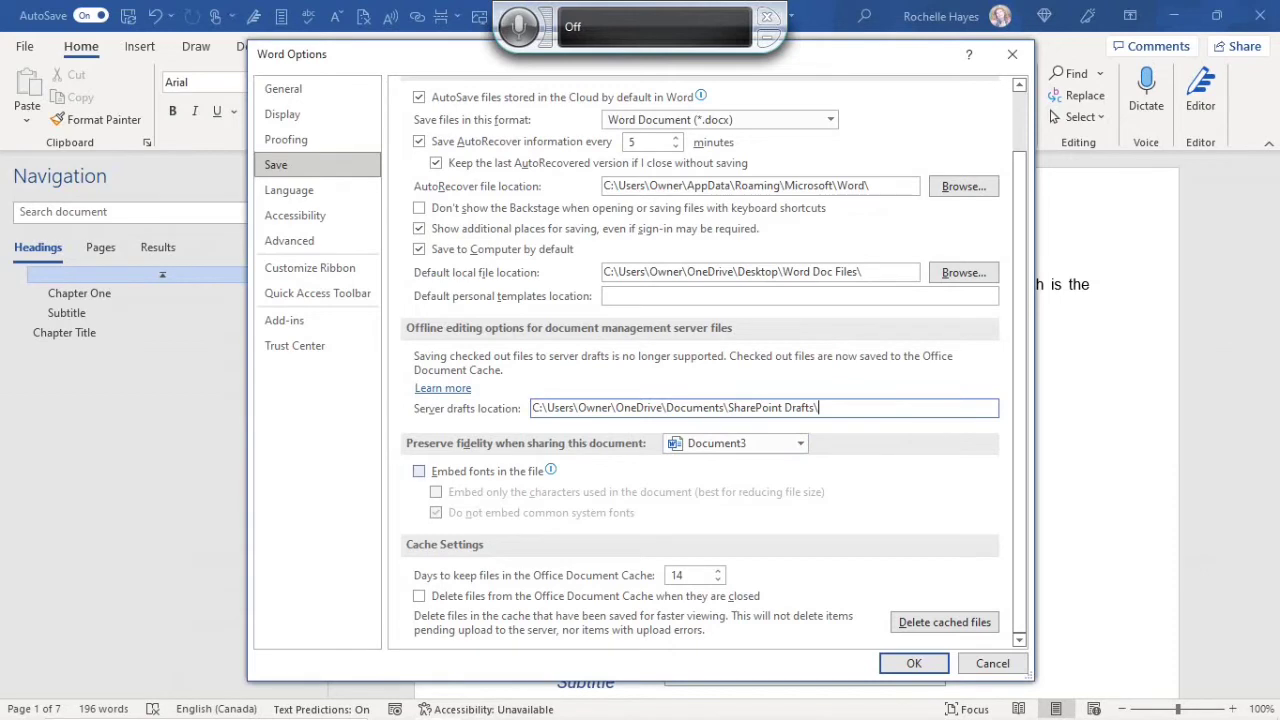
left_click(419, 471)
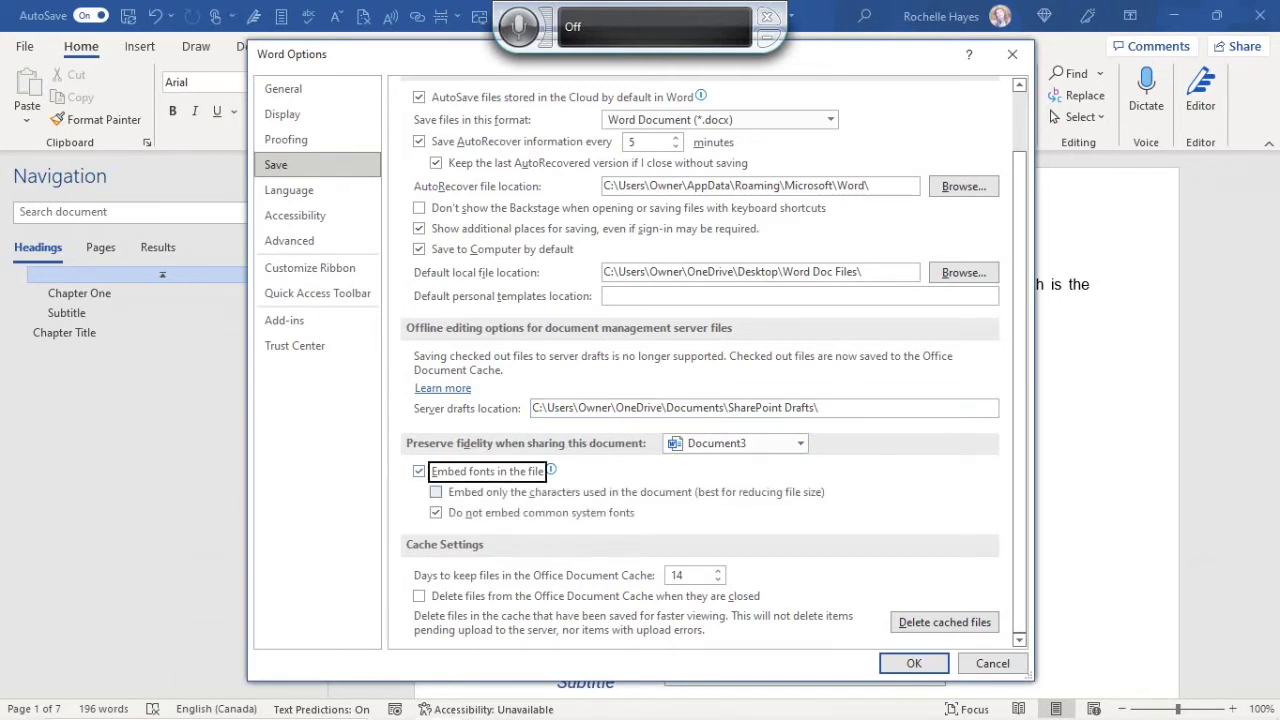
left_click(436, 492)
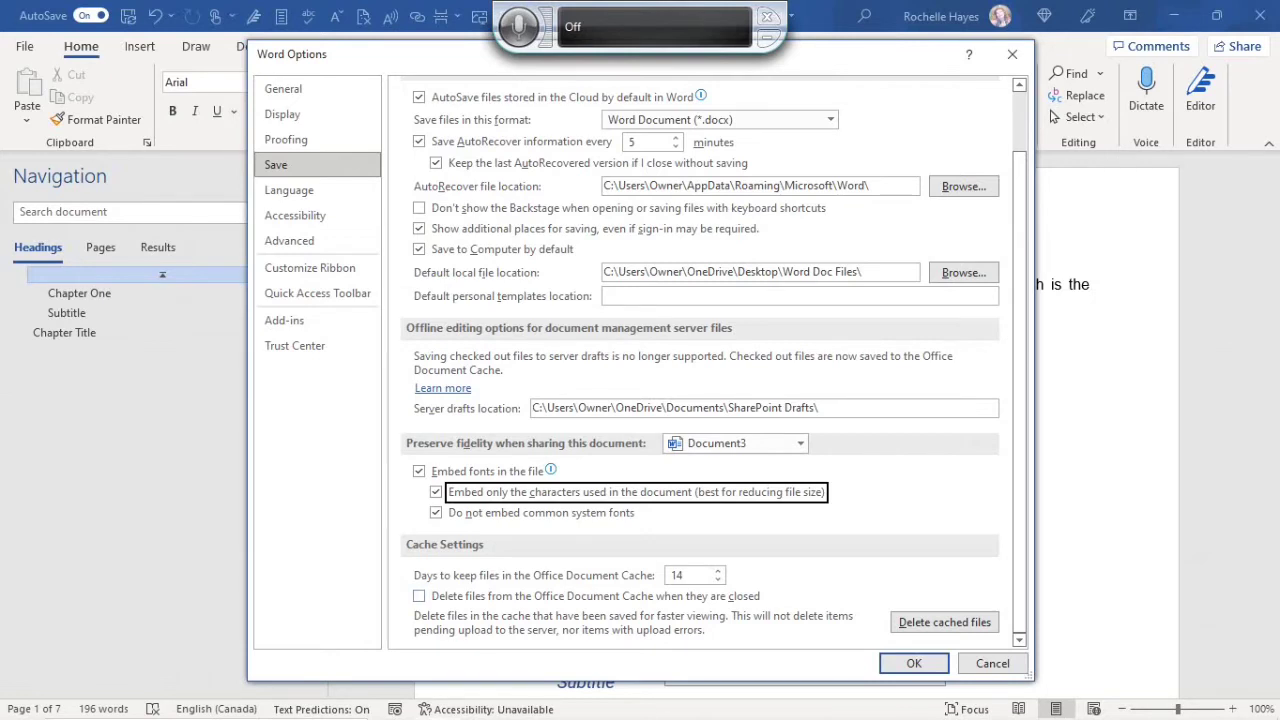
Review the Office language preferences and the Accessibility options
left_click(316, 190)
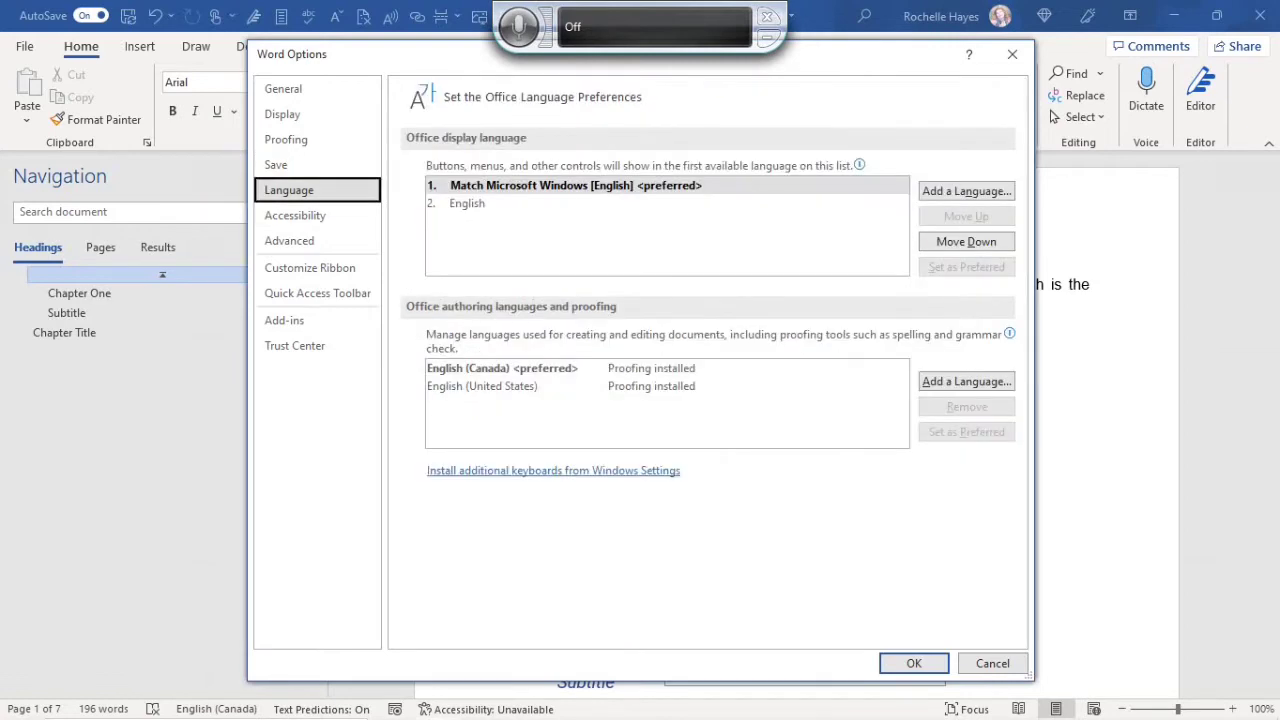
left_click(316, 215)
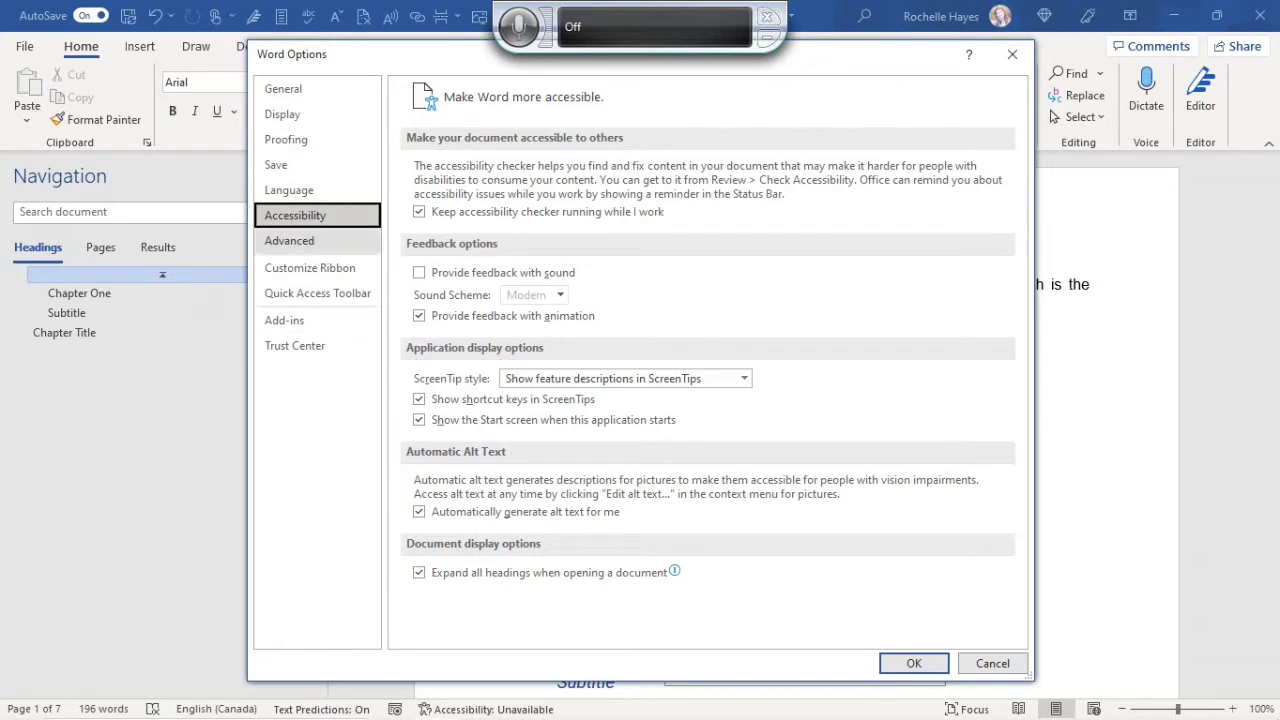
Review the Advanced editing options, from text selection and hyperlink behaviour to overtype mode
left_click(316, 241)
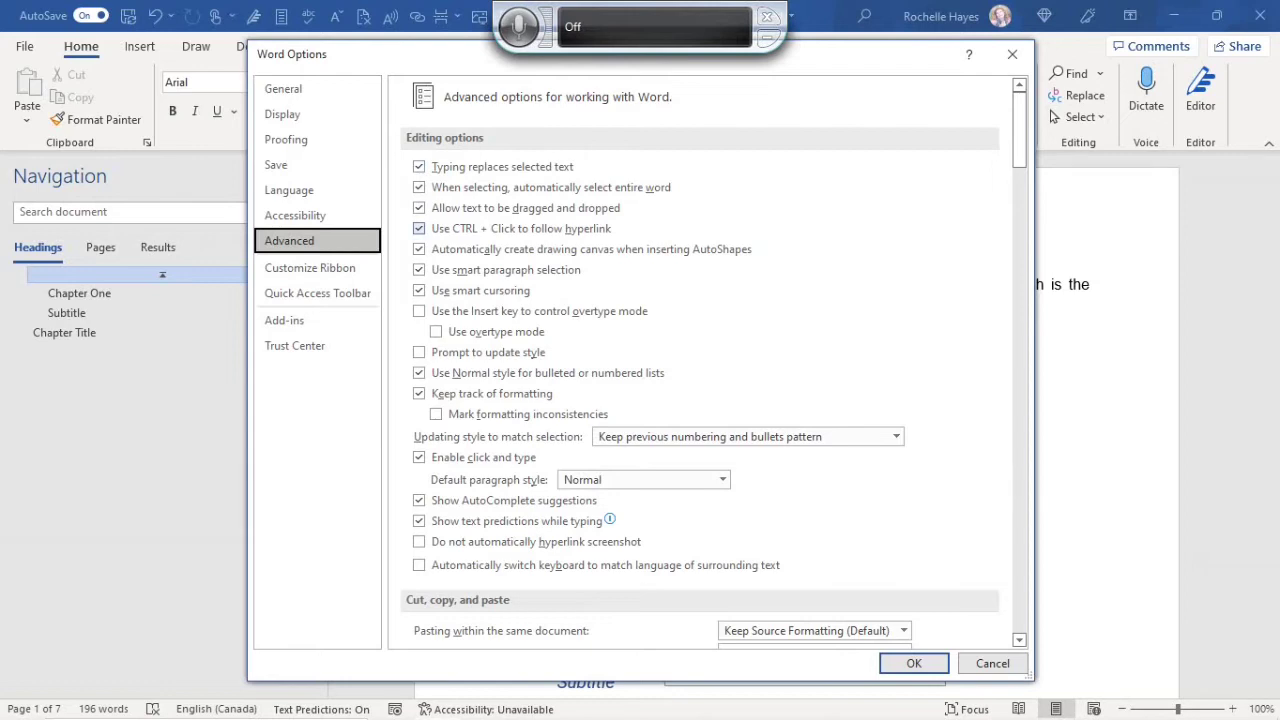
key("Tab")
key("Tab")
key("shift+Tab")
key("Tab")
key("Tab")
key("shift+Tab")
key("Tab")
key("Tab")
key("shift+Tab")
key("Tab")
key("Tab")
key("Tab")
key("Tab")
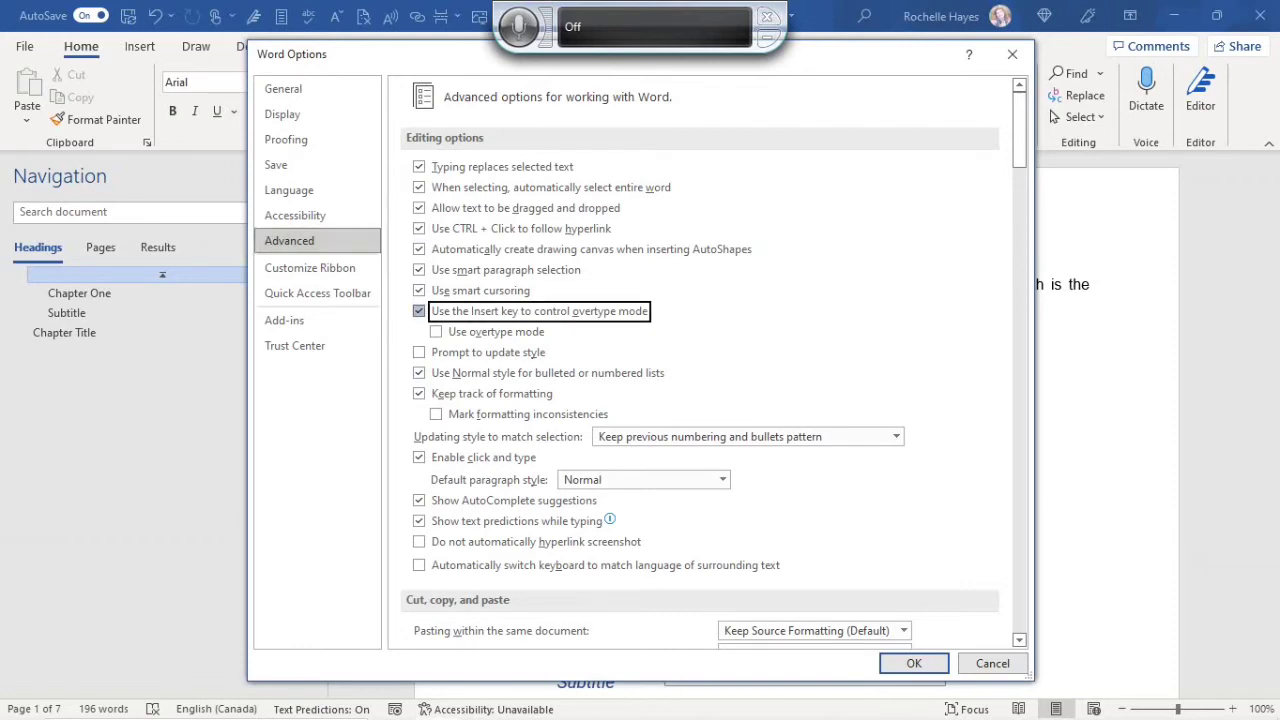
Enable Prompt to update style and Mark formatting inconsistencies in the Advanced editing options
scroll(700, 360, "down", 1)
left_click(419, 307)
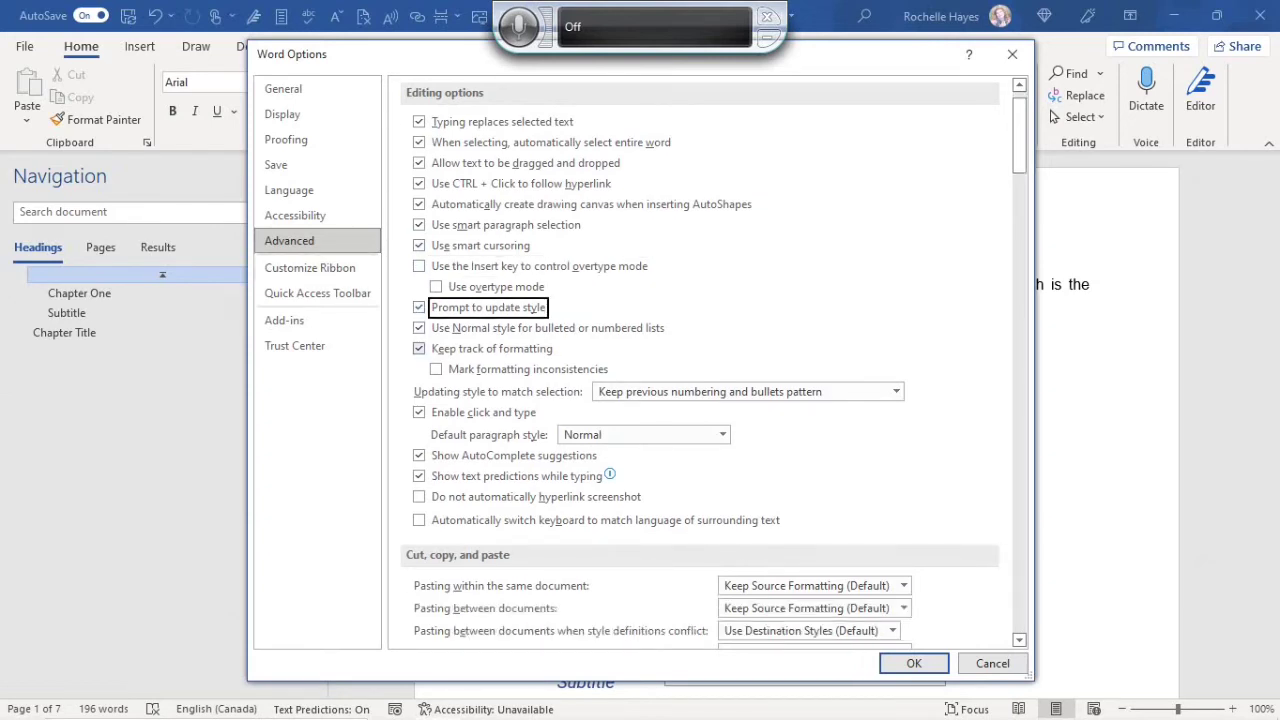
scroll(419, 349, "down", 1)
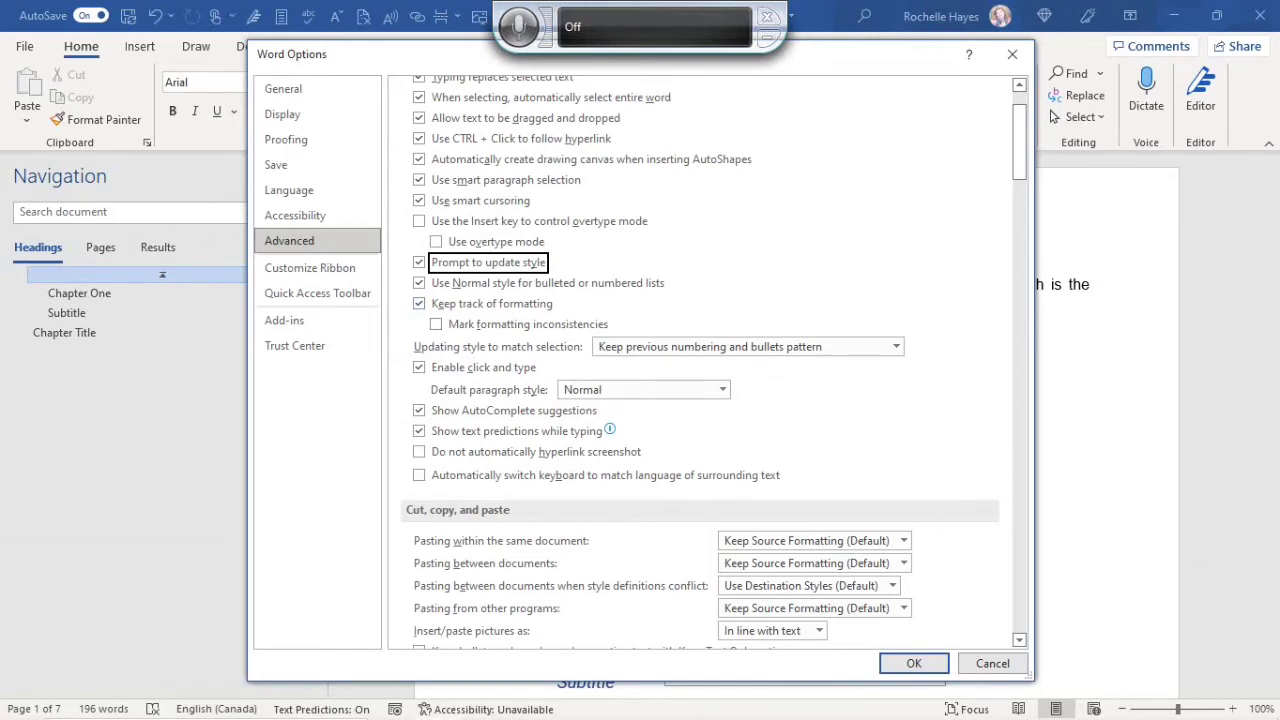
left_click(436, 324)
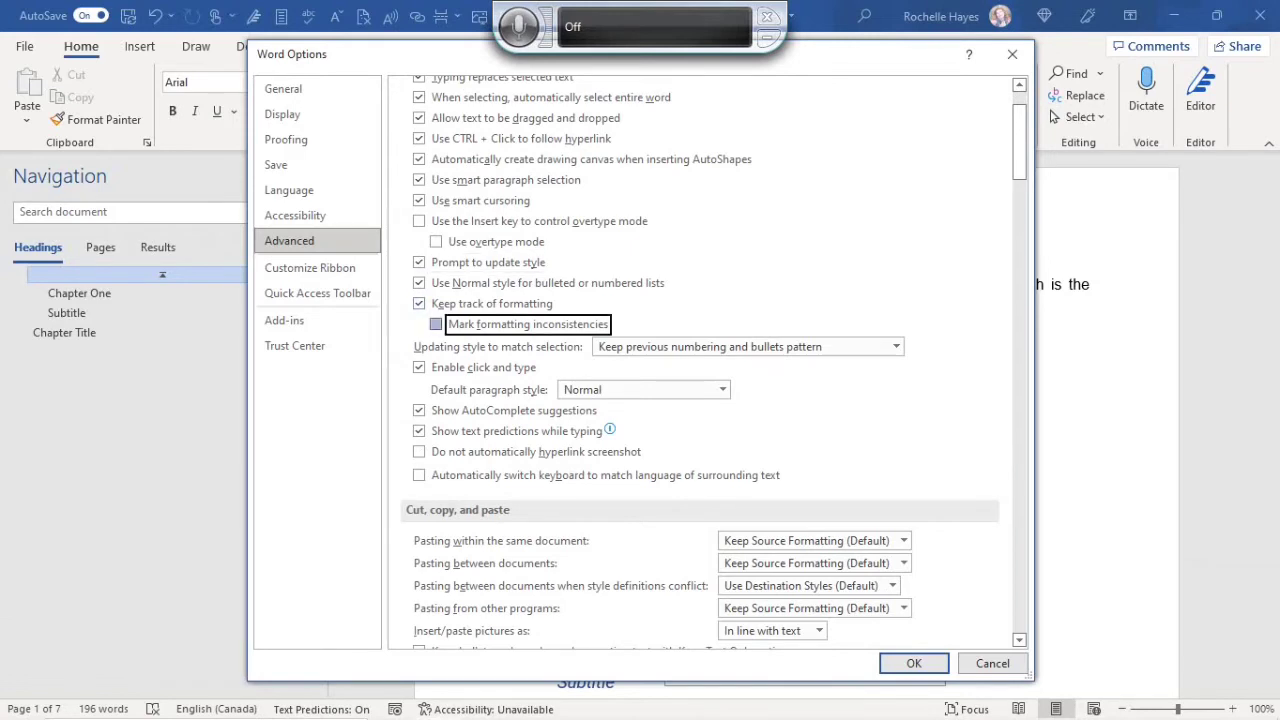
Look through the available default paragraph styles and keep Normal
scroll(710, 360, "down", 1)
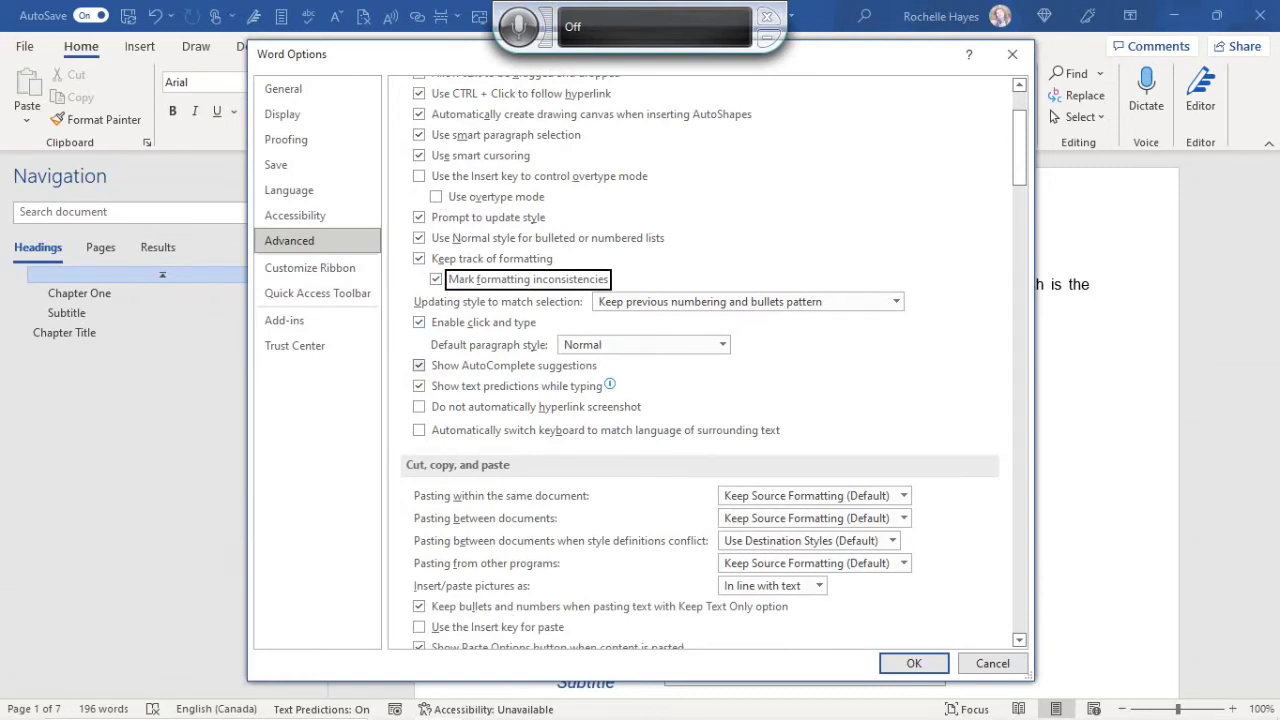
left_click(721, 344)
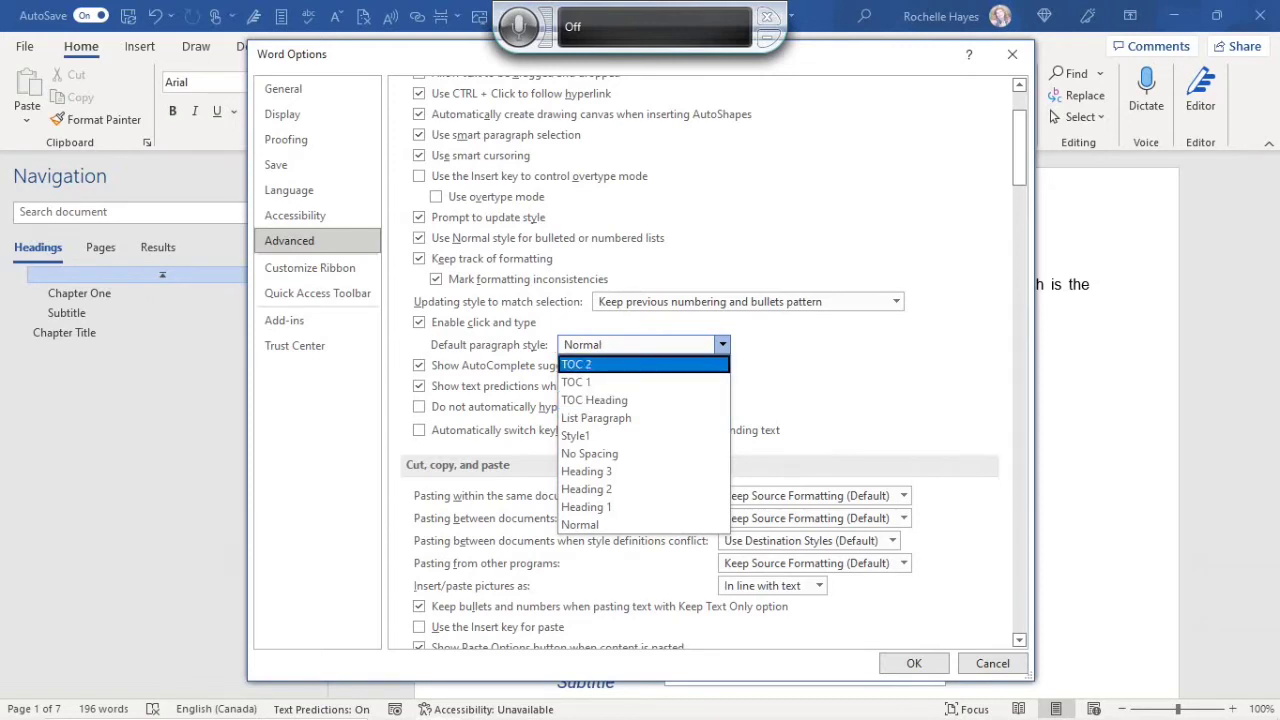
key("Down")
key("Down")
key("Down")
key("Down")
key("Down")
key("Down")
key("Down")
key("Down")
key("Down")
key("Return")
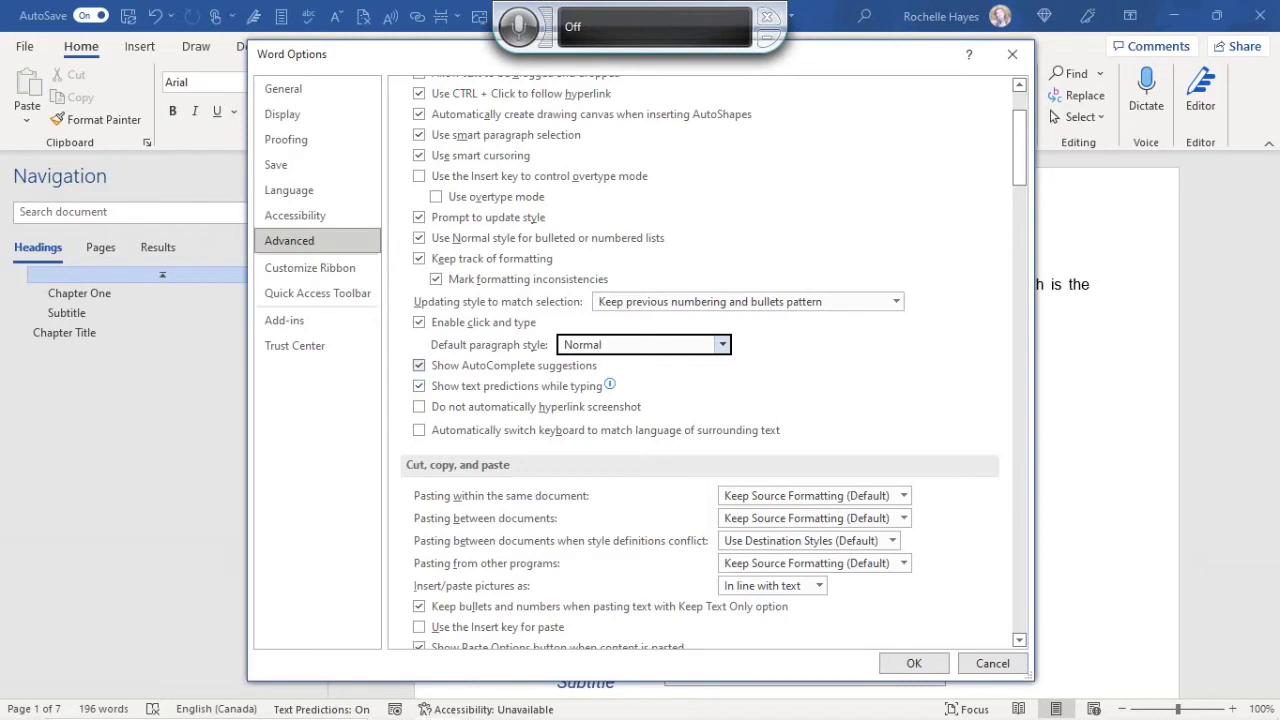
Keep AutoComplete suggestions on and enable automatically switching the keyboard to match the language of surrounding text
left_click(419, 365)
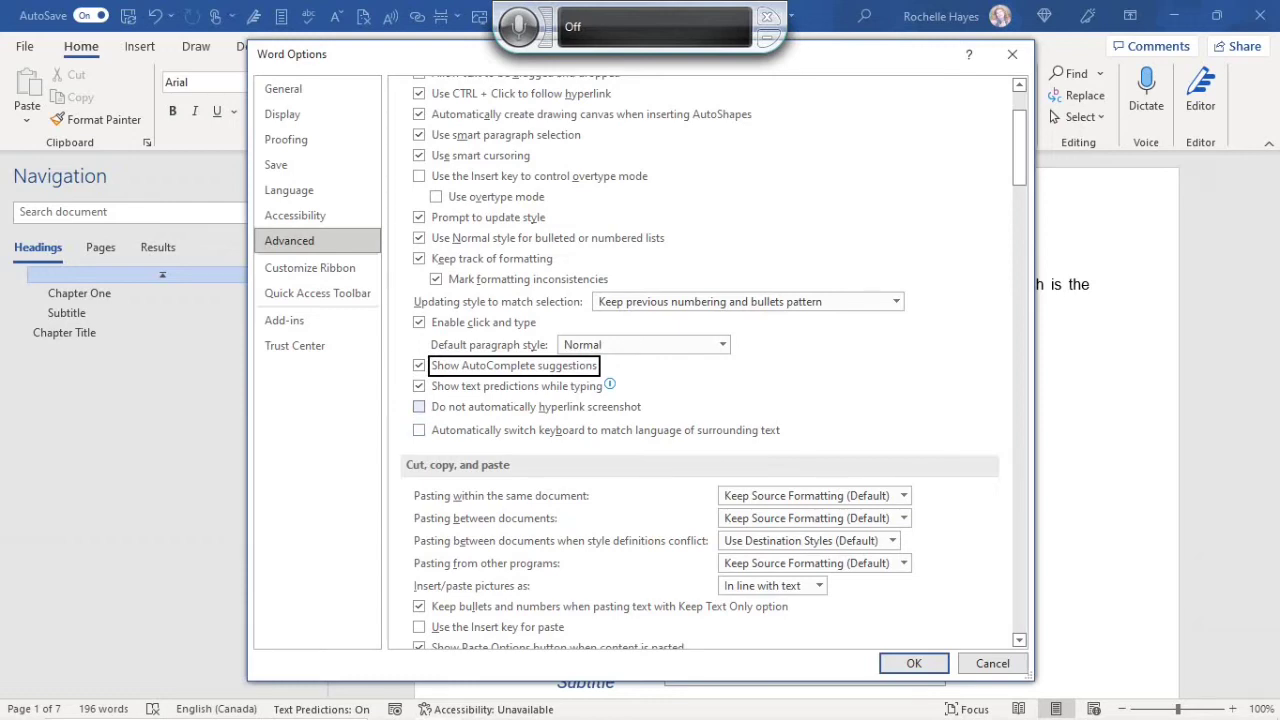
scroll(714, 363, "down", 1)
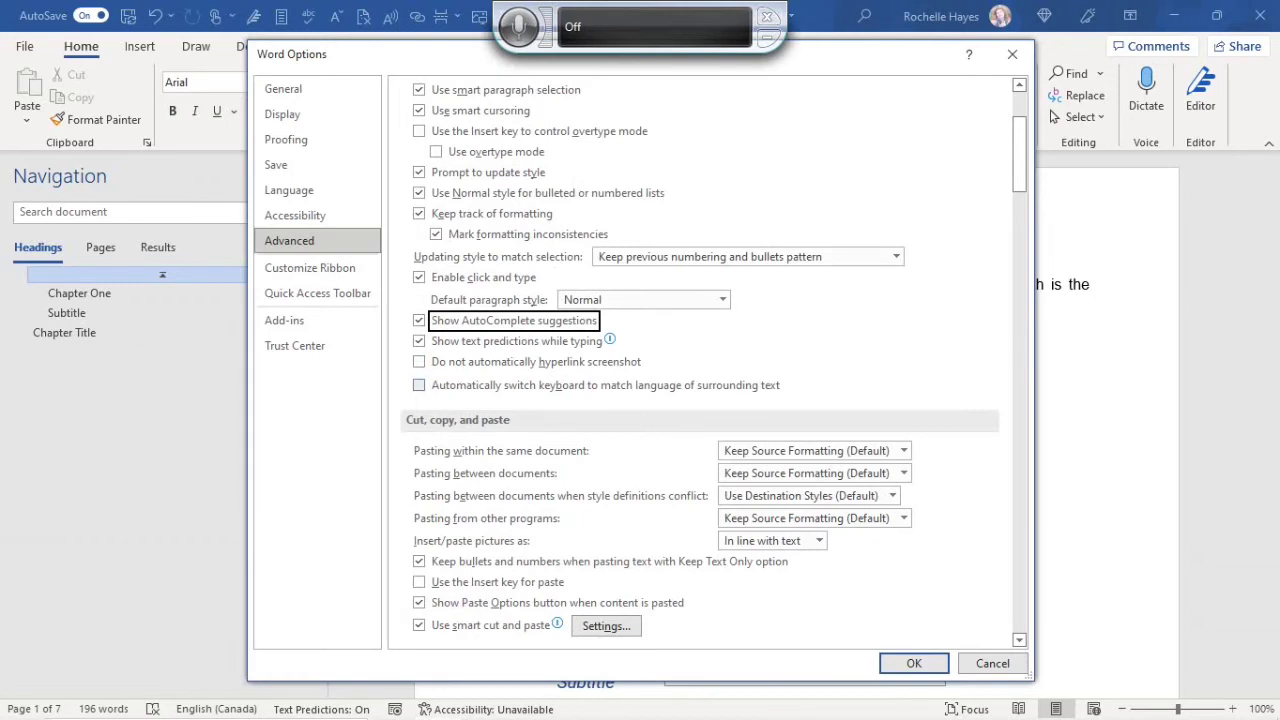
left_click(419, 385)
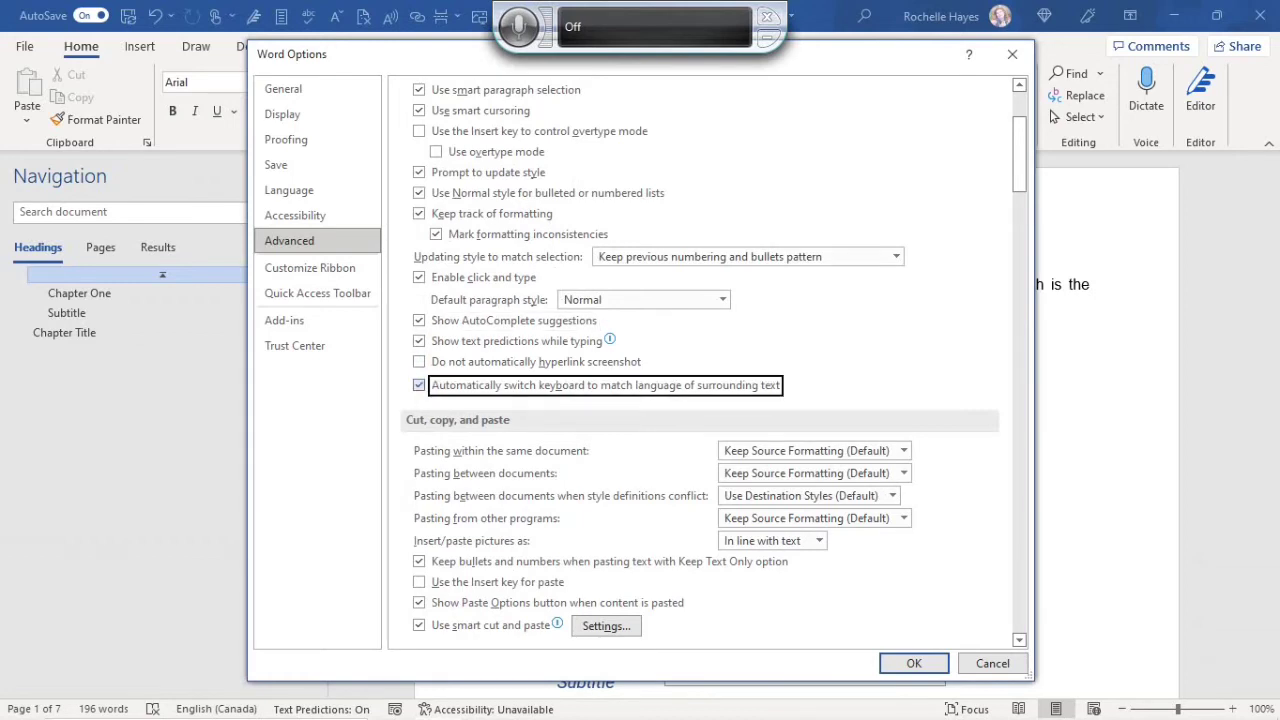
Enable Use the Insert key for paste in the Cut, copy, and paste options
scroll(419, 385, "down", 1)
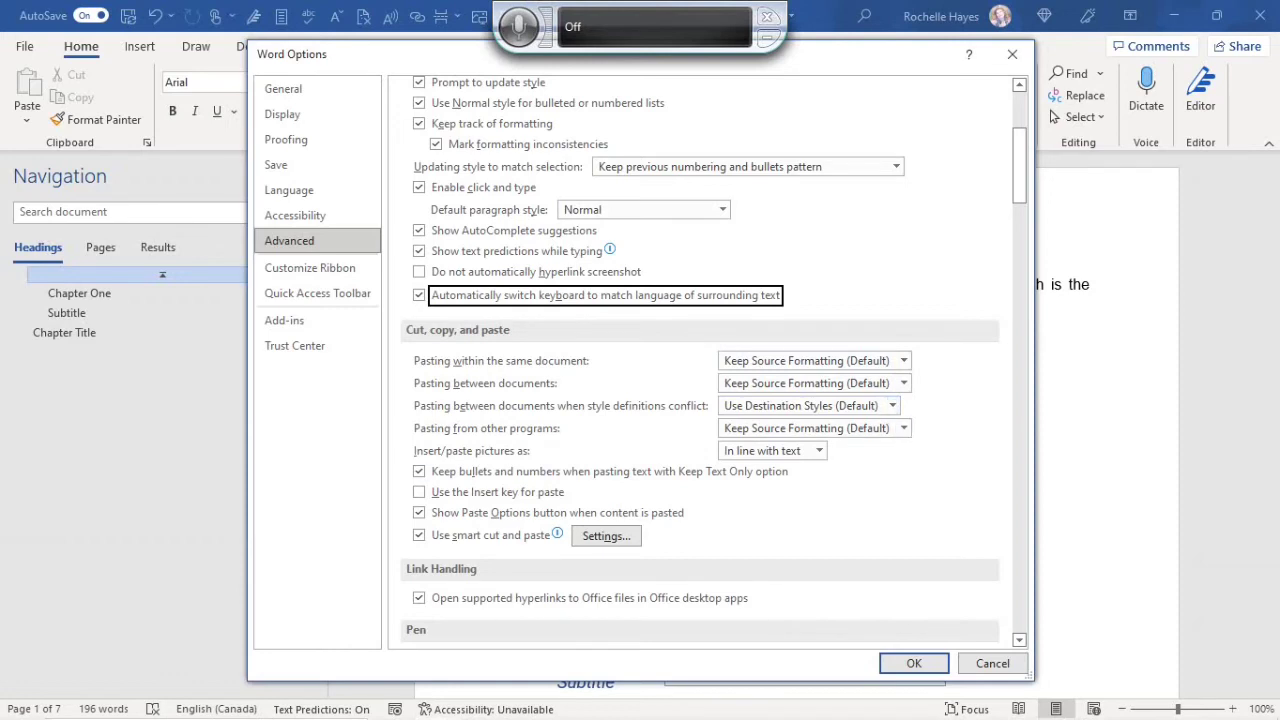
scroll(714, 363, "down", 3)
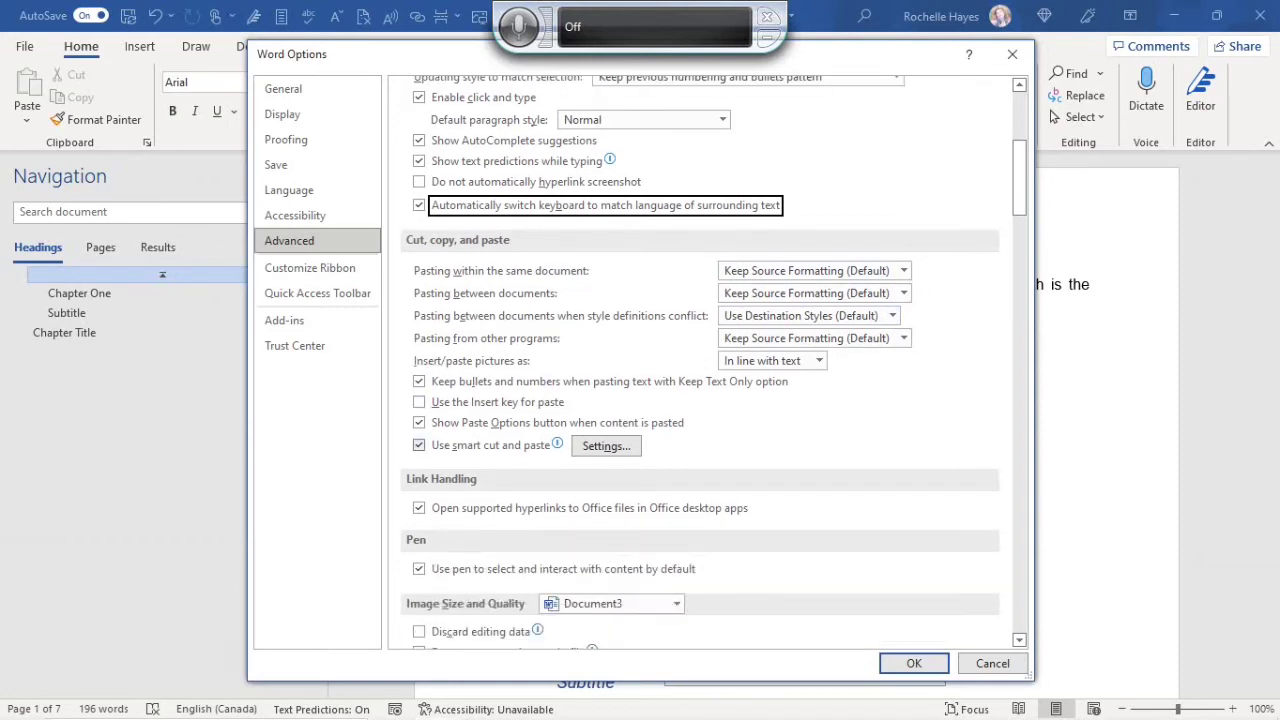
left_click(419, 402)
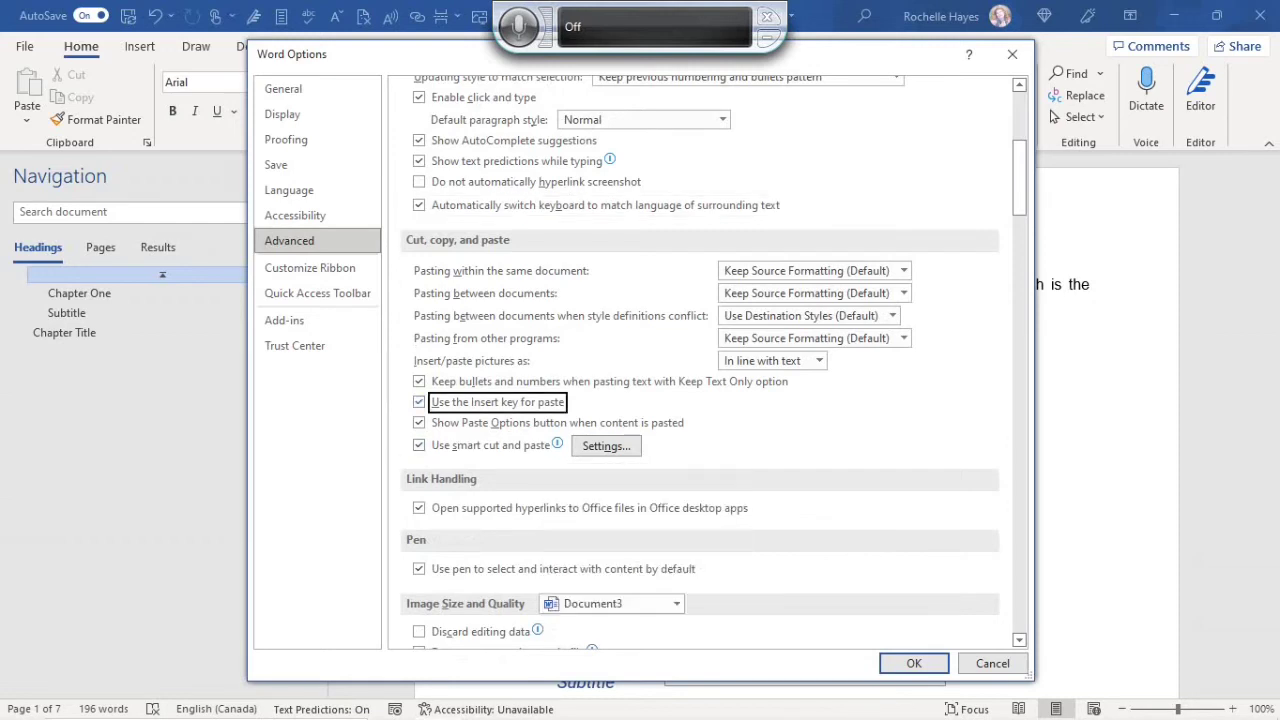
Enable Adjust paragraph spacing on paste and Adjust formatting when pasting from Microsoft Excel in the smart cut and paste settings
left_click(606, 446)
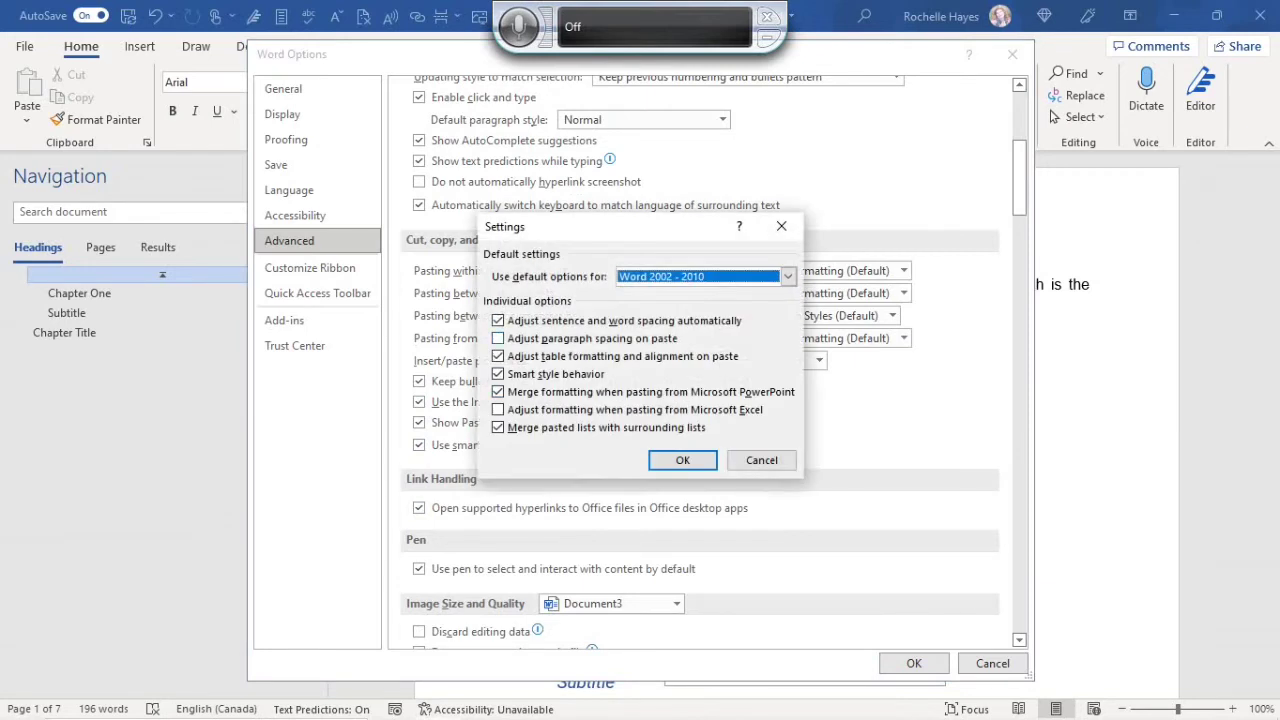
left_click(498, 338)
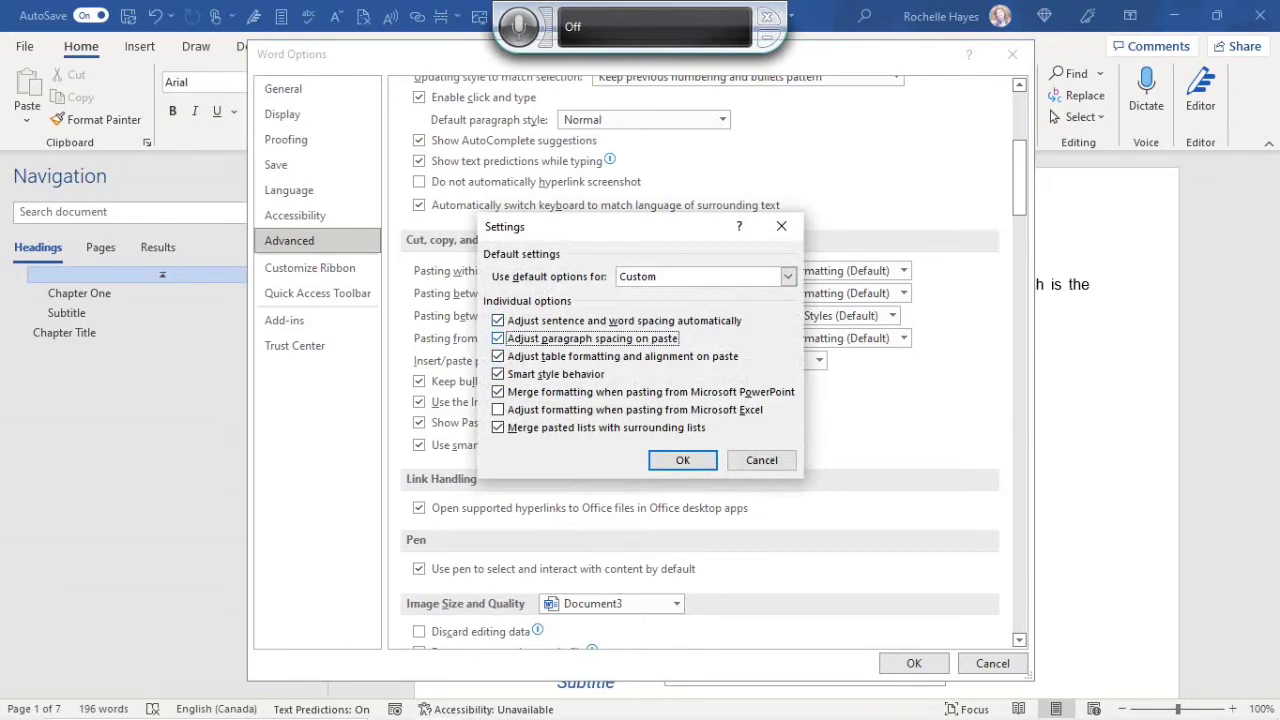
left_click(498, 409)
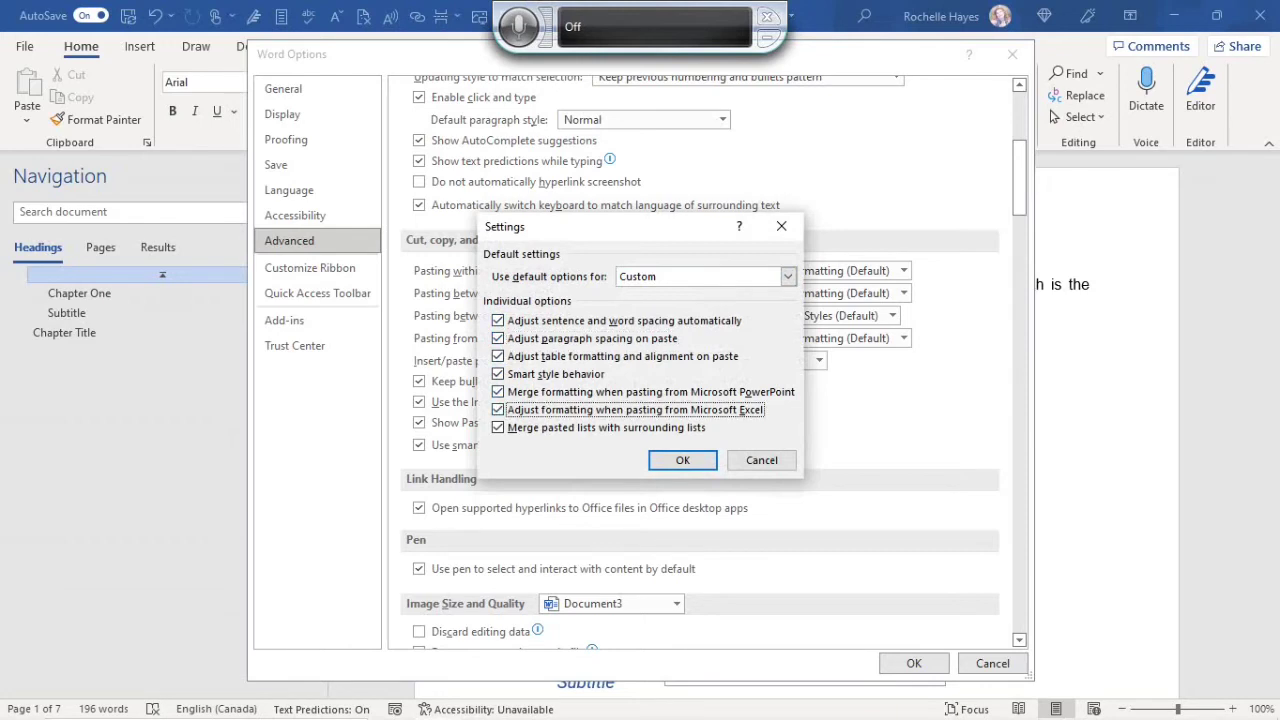
left_click(682, 460)
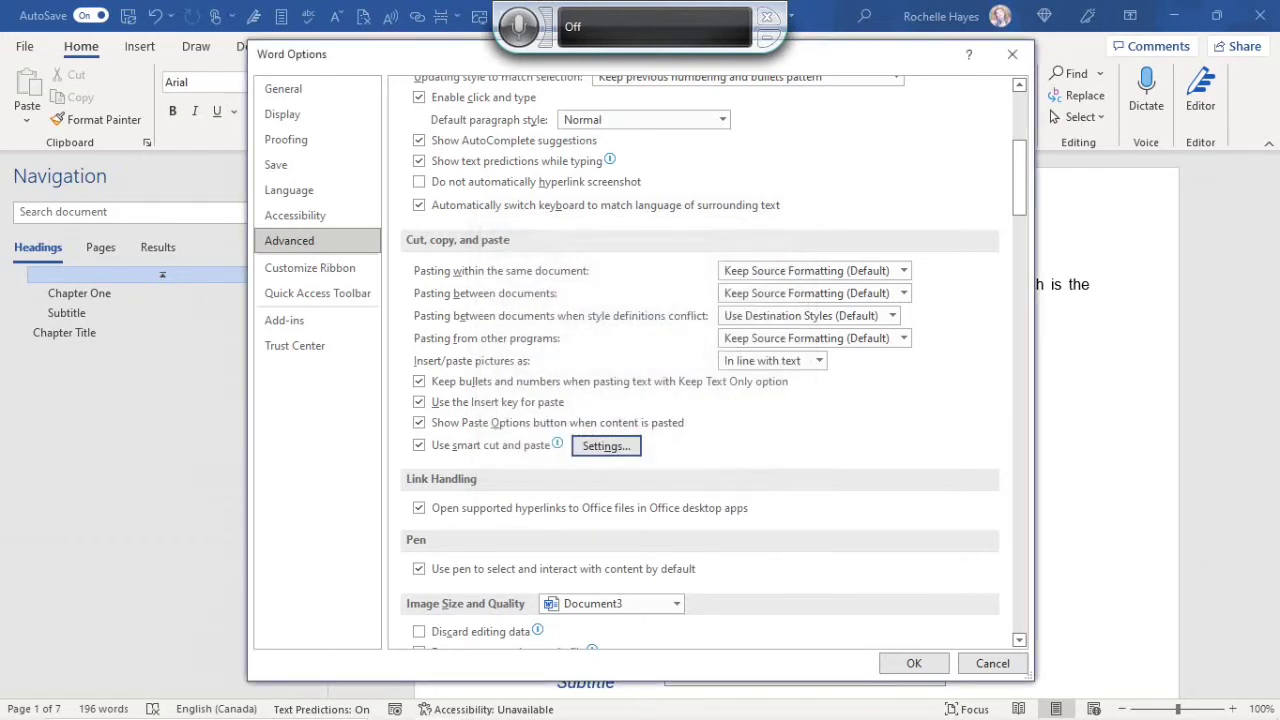
Apply the Image Size and Quality settings to All New Documents
scroll(700, 360, "down", 3)
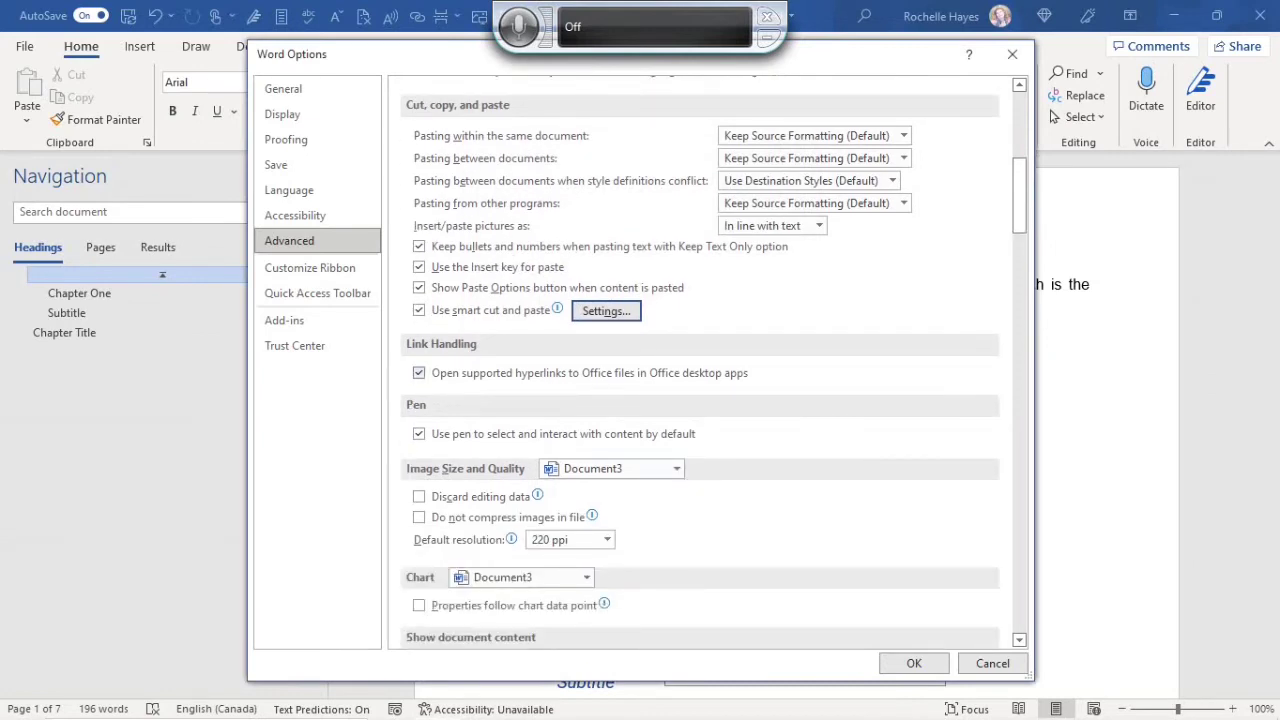
scroll(700, 360, "down", 1)
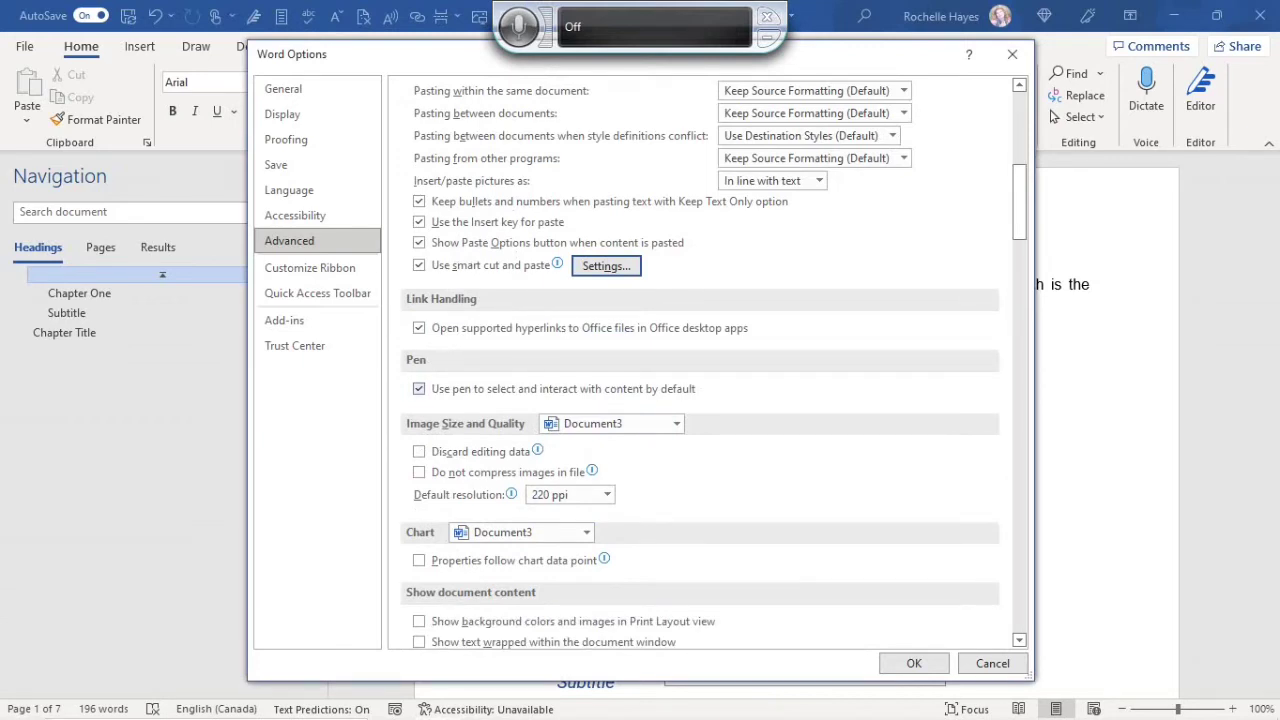
scroll(700, 360, "down", 1)
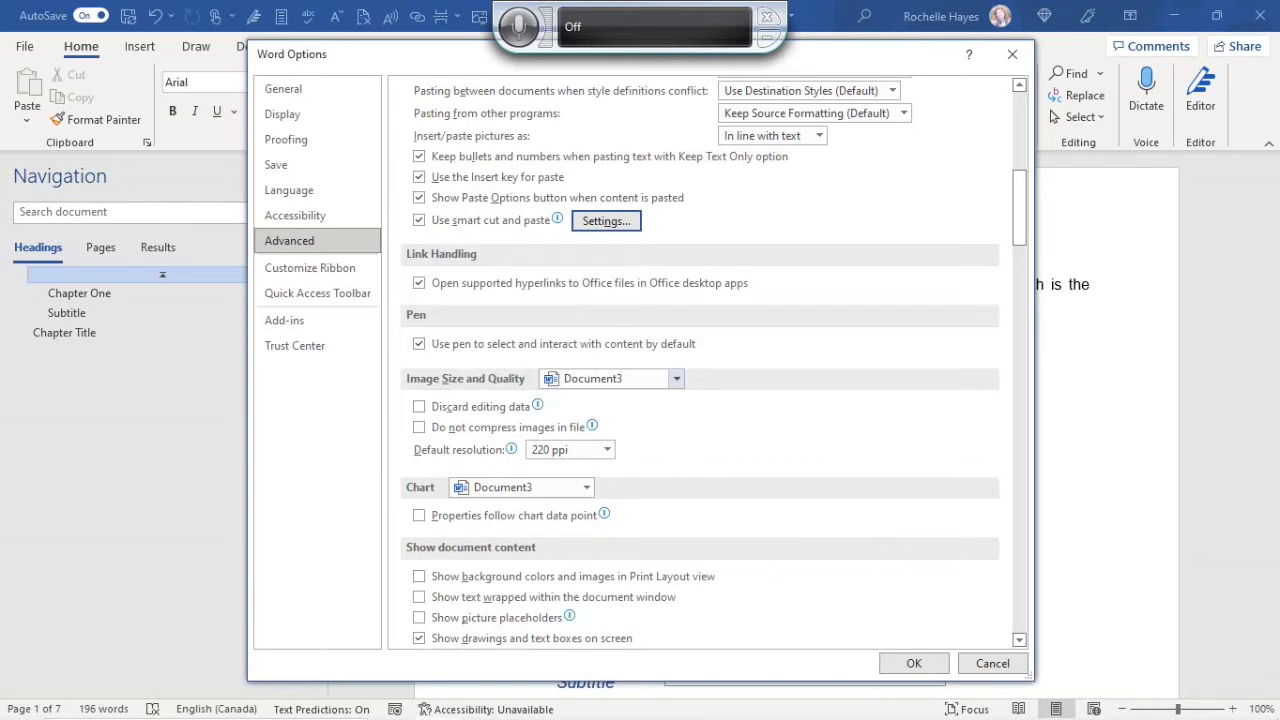
left_click(676, 378)
left_click(618, 401)
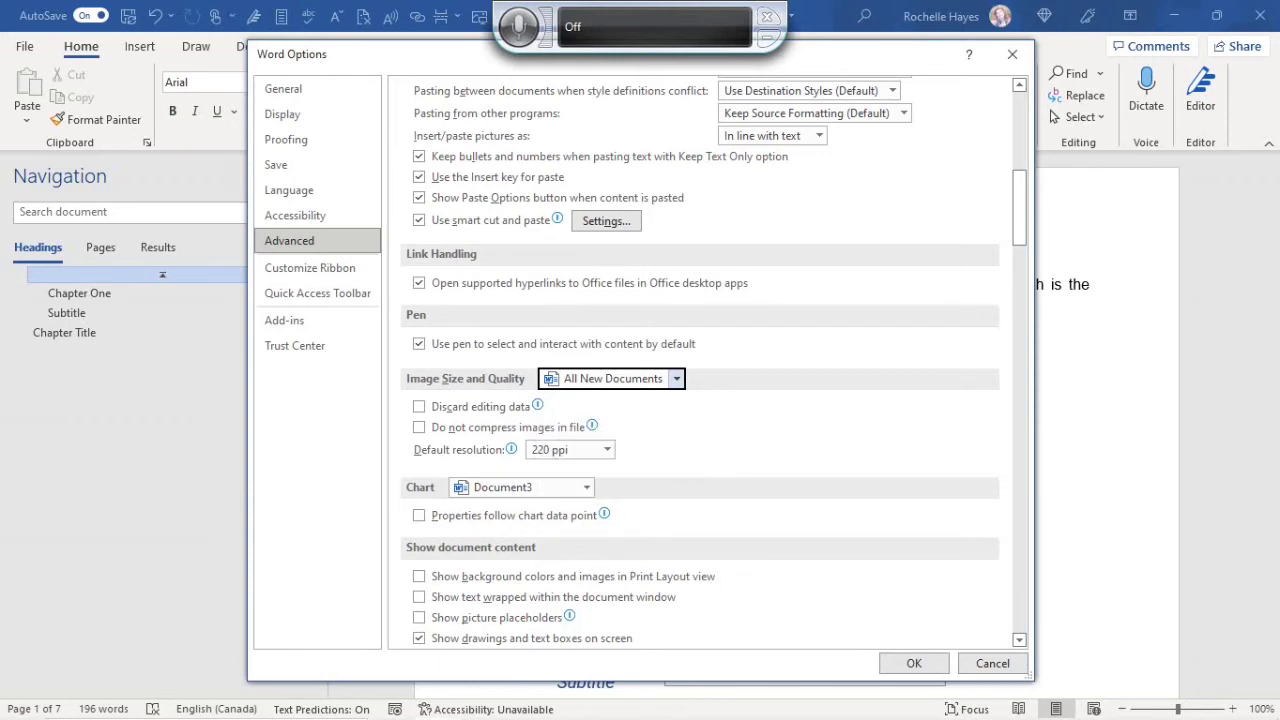
scroll(418, 406, "down", 3)
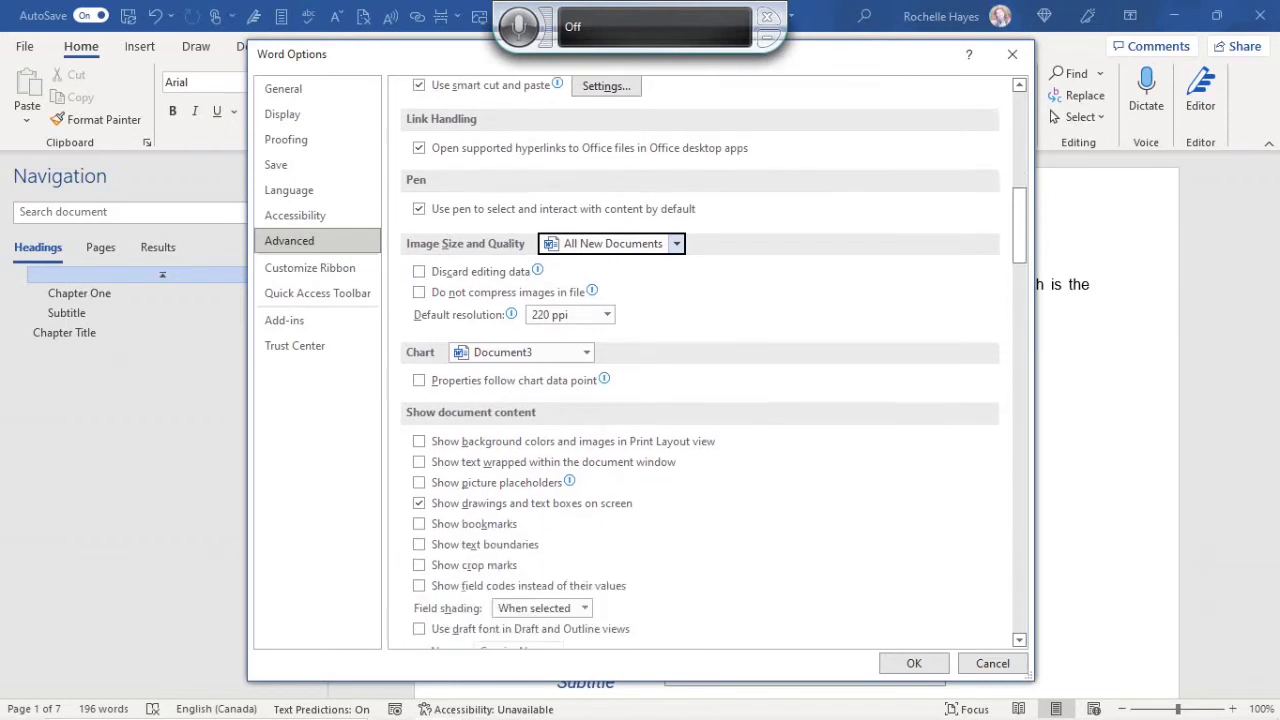
Apply the Chart settings to All New Documents
left_click(586, 352)
left_click(500, 374)
Enable the background colors and images, text wrap, picture placeholders, bookmarks, text boundaries, crop marks and field codes options under Show document content
scroll(418, 417, "down", 1)
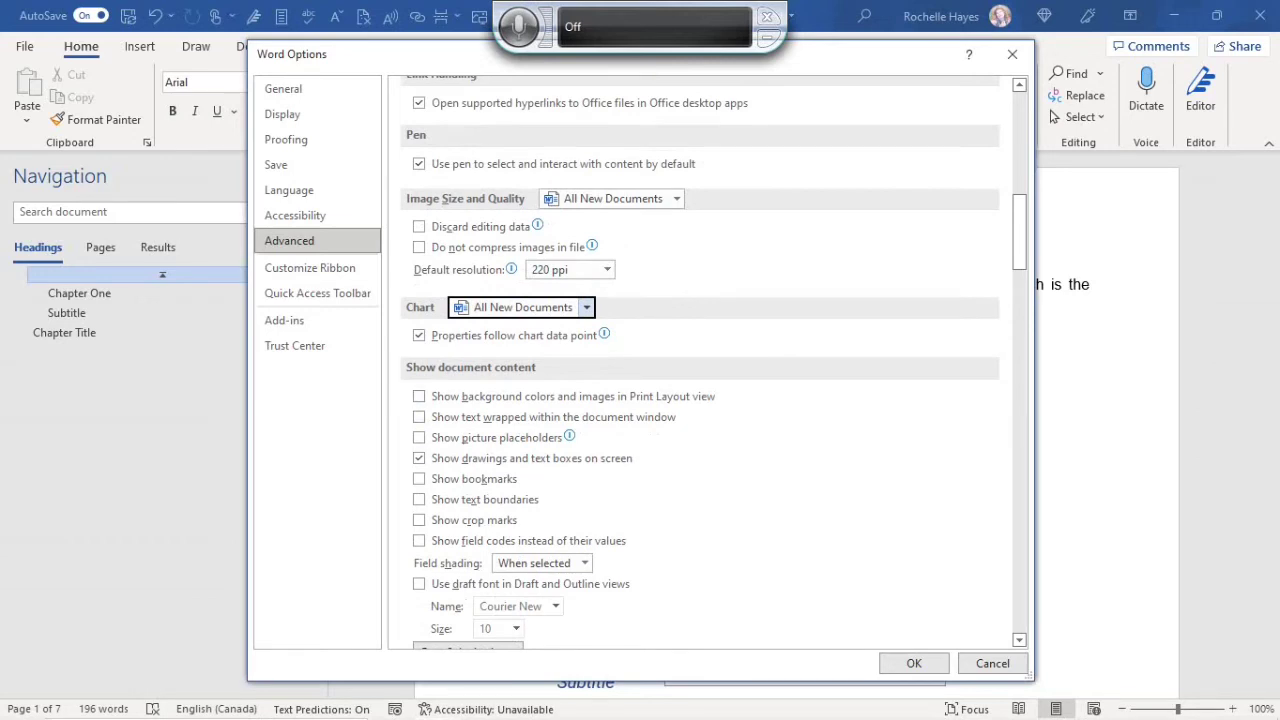
left_click(419, 396)
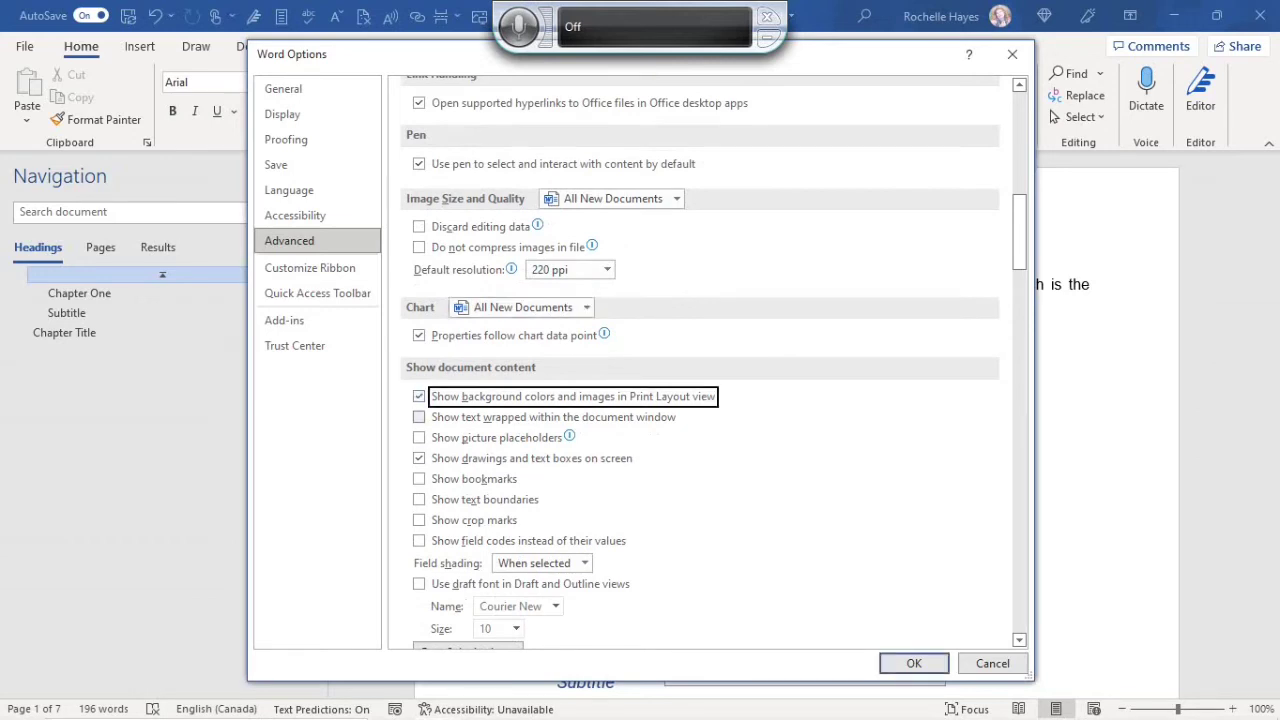
left_click(419, 417)
left_click(419, 437)
left_click(419, 479)
left_click(419, 499)
left_click(419, 520)
left_click(419, 540)
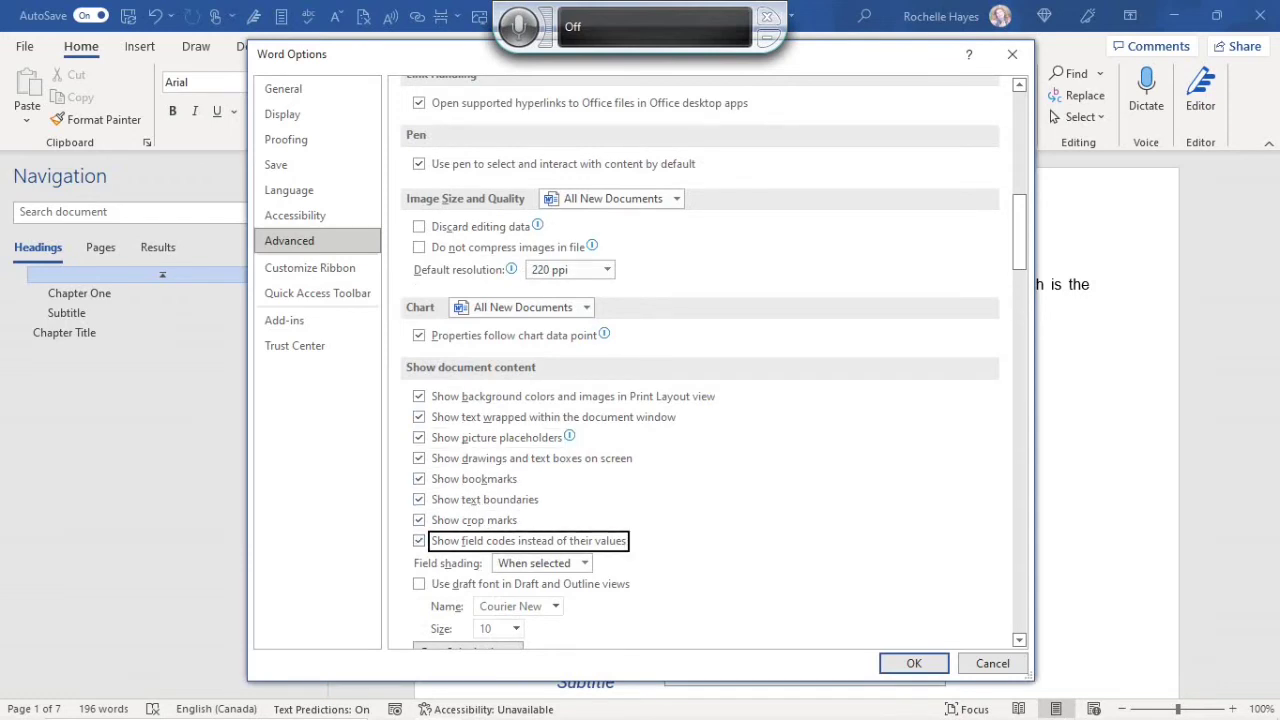
Enable Use draft font in Draft and Outline views and set the draft font to Roboto, size 14
scroll(707, 363, "down", 1)
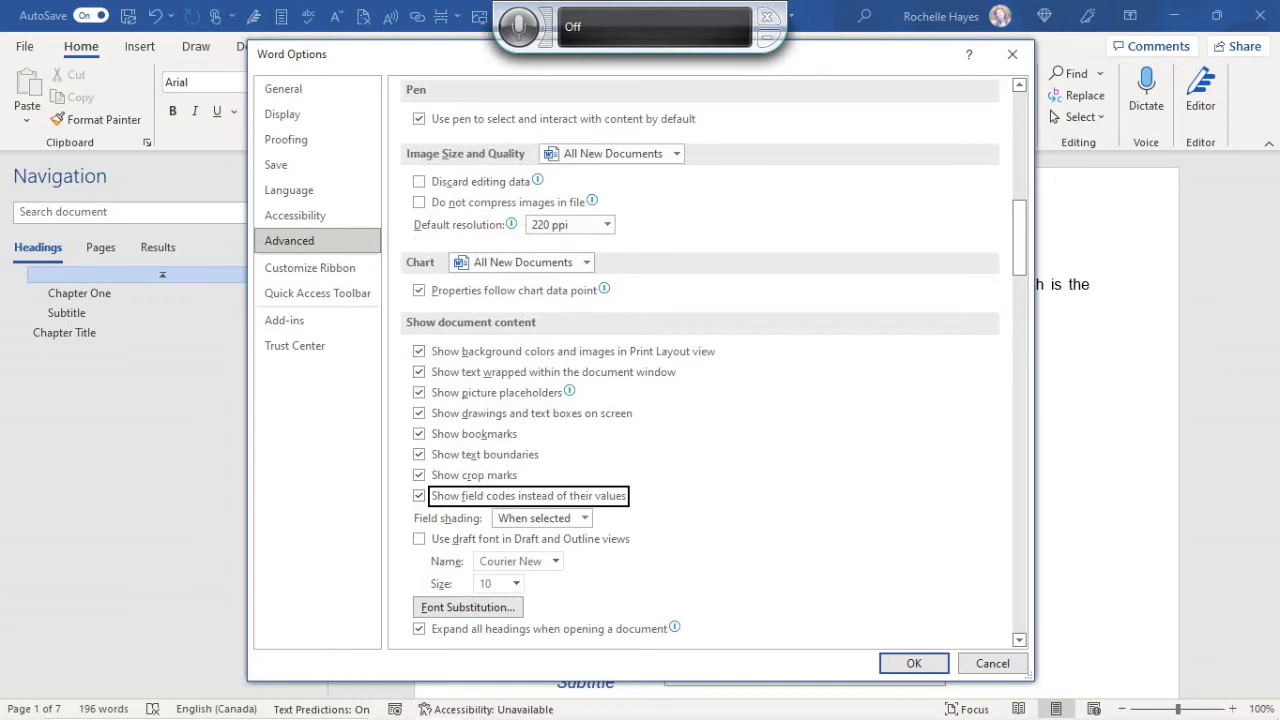
scroll(707, 363, "down", 1)
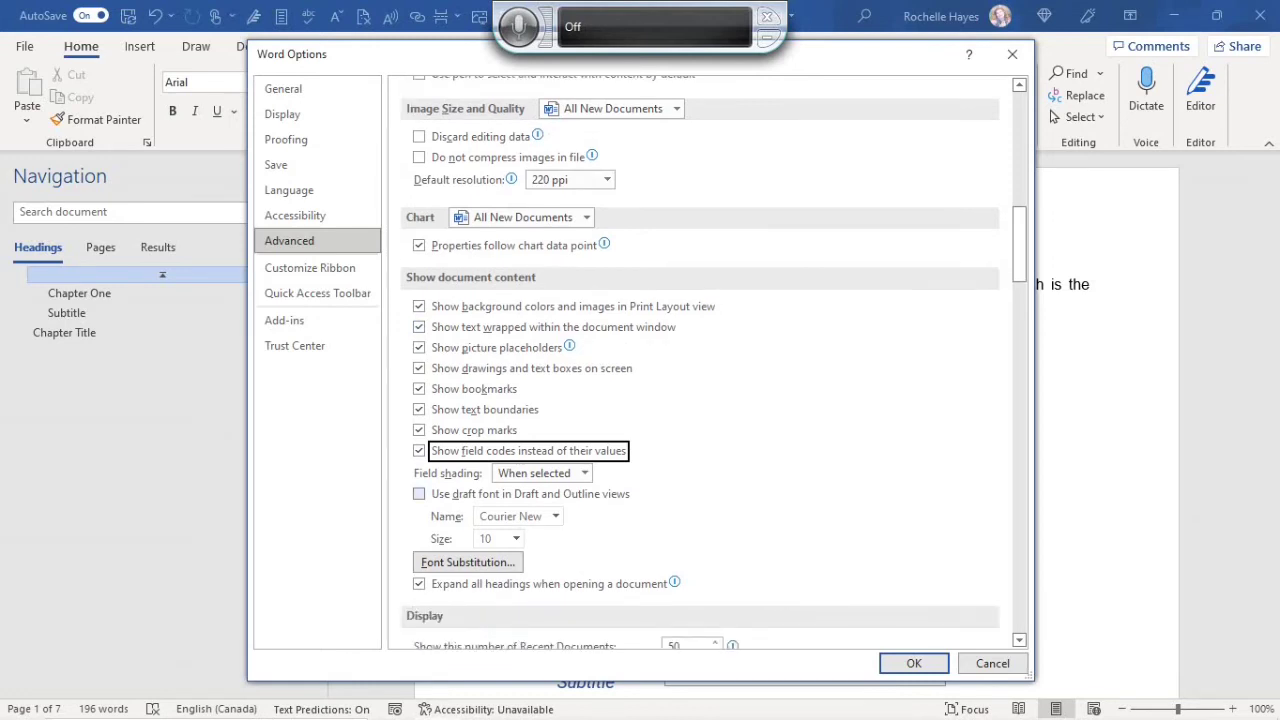
left_click(419, 494)
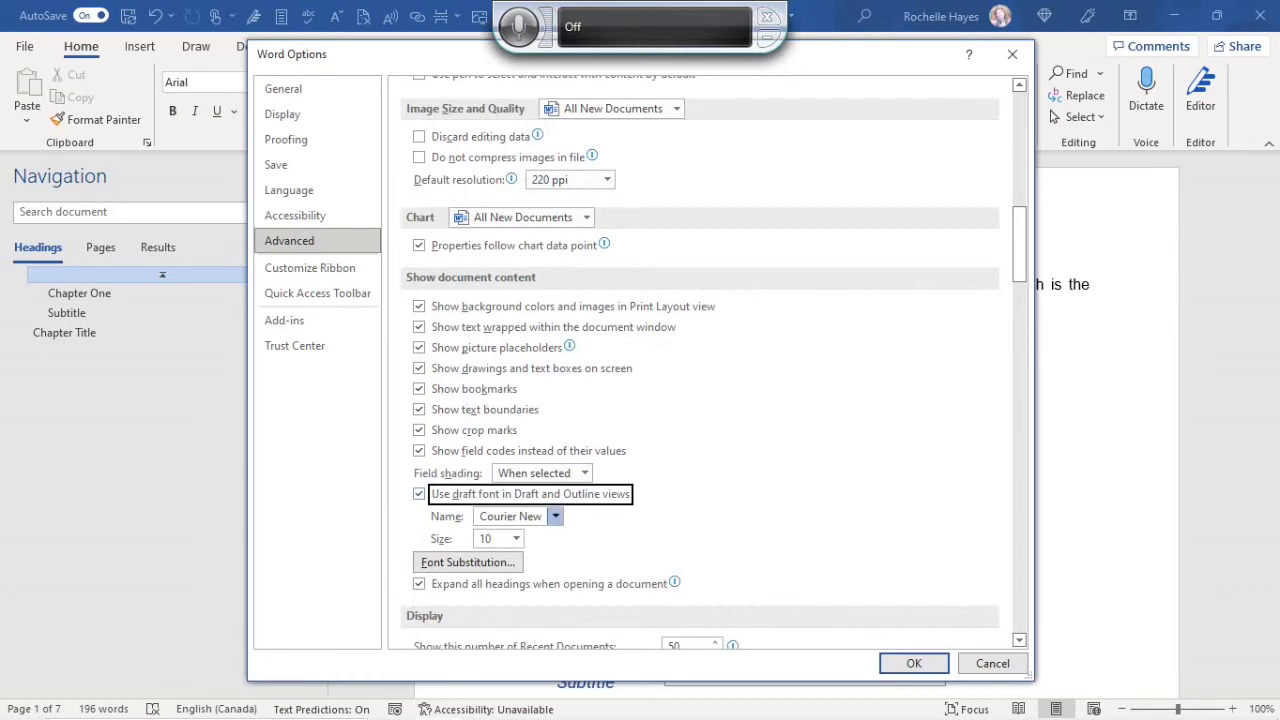
left_click(555, 516)
scroll(566, 292, "down", 15)
scroll(566, 280, "down", 5)
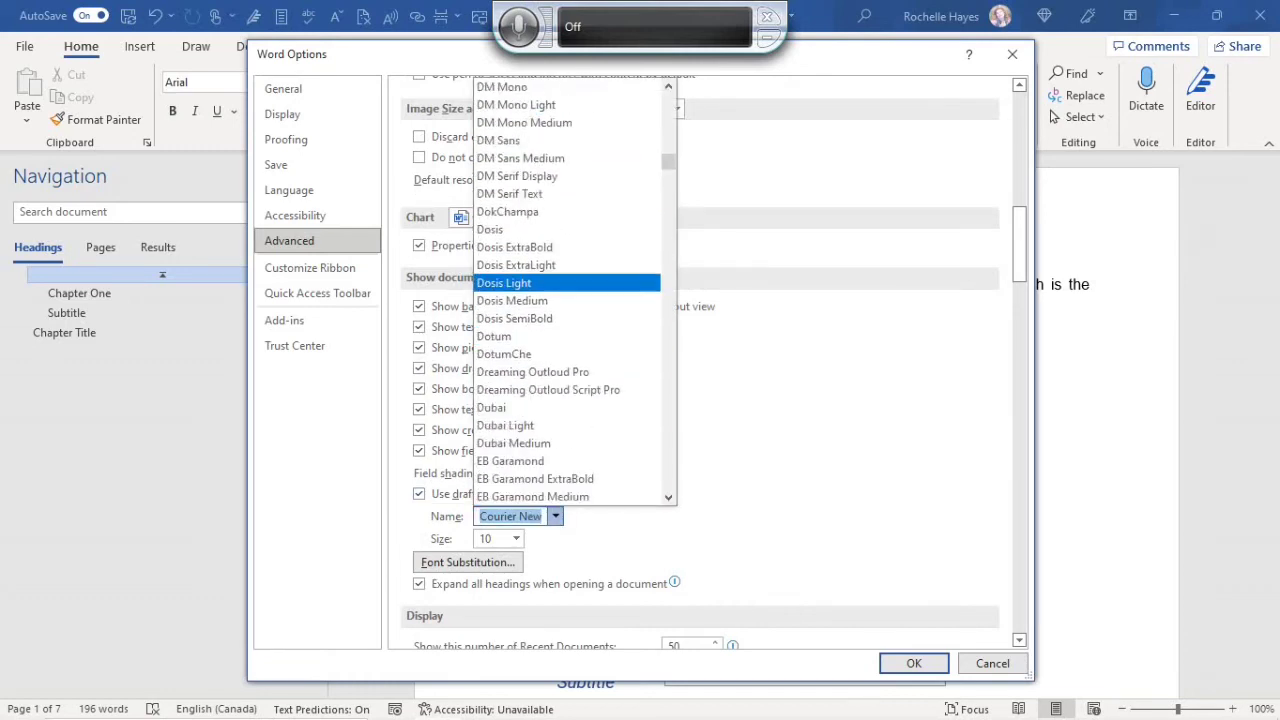
scroll(566, 283, "down", 2)
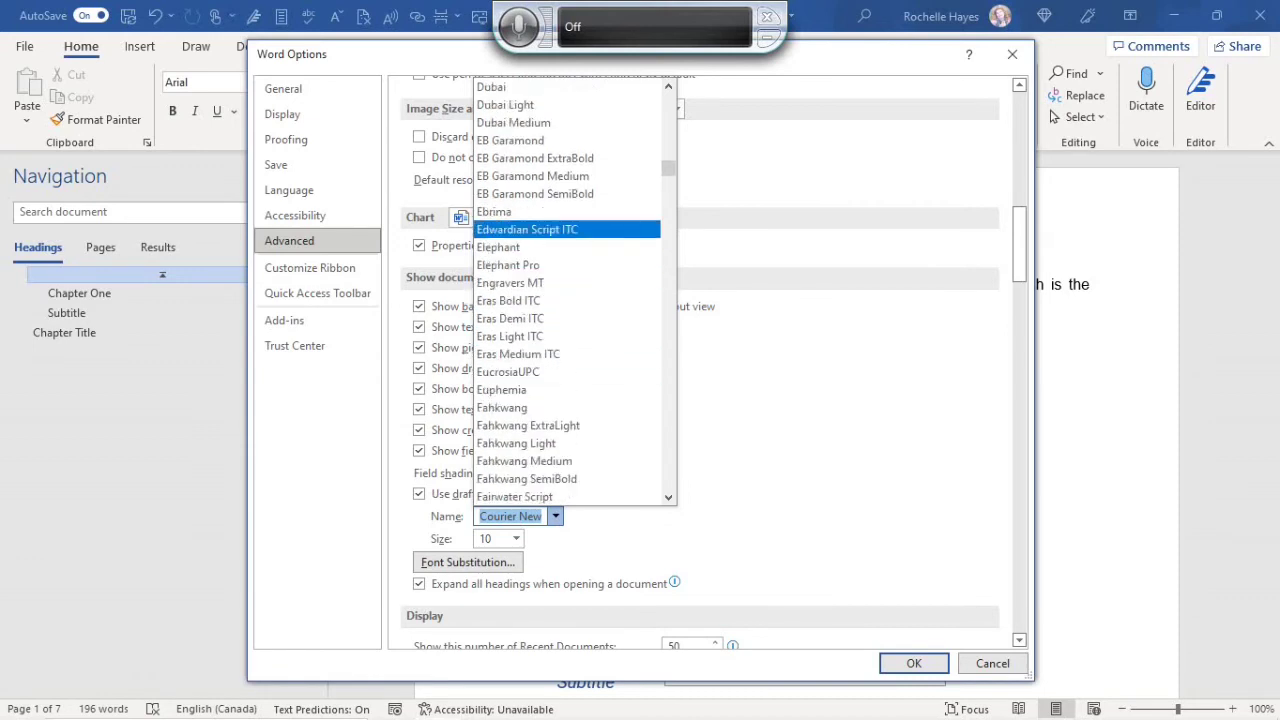
scroll(566, 320, "down", 9)
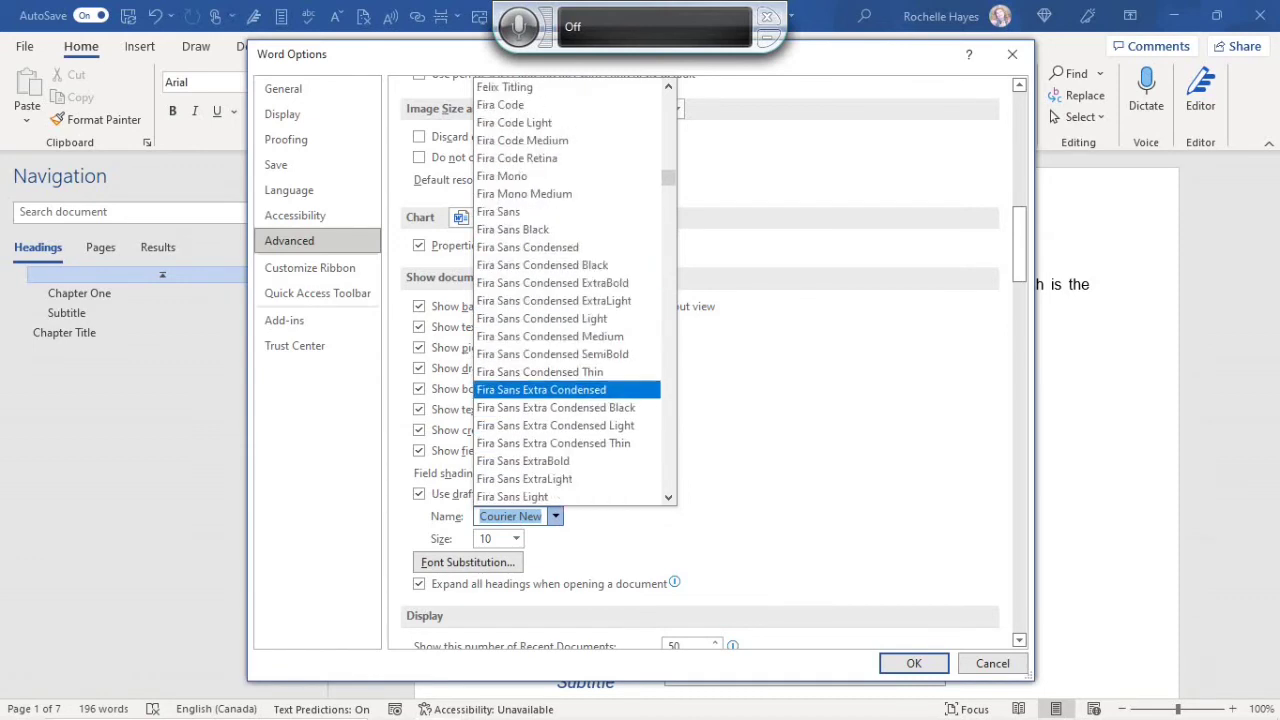
scroll(566, 443, "down", 20)
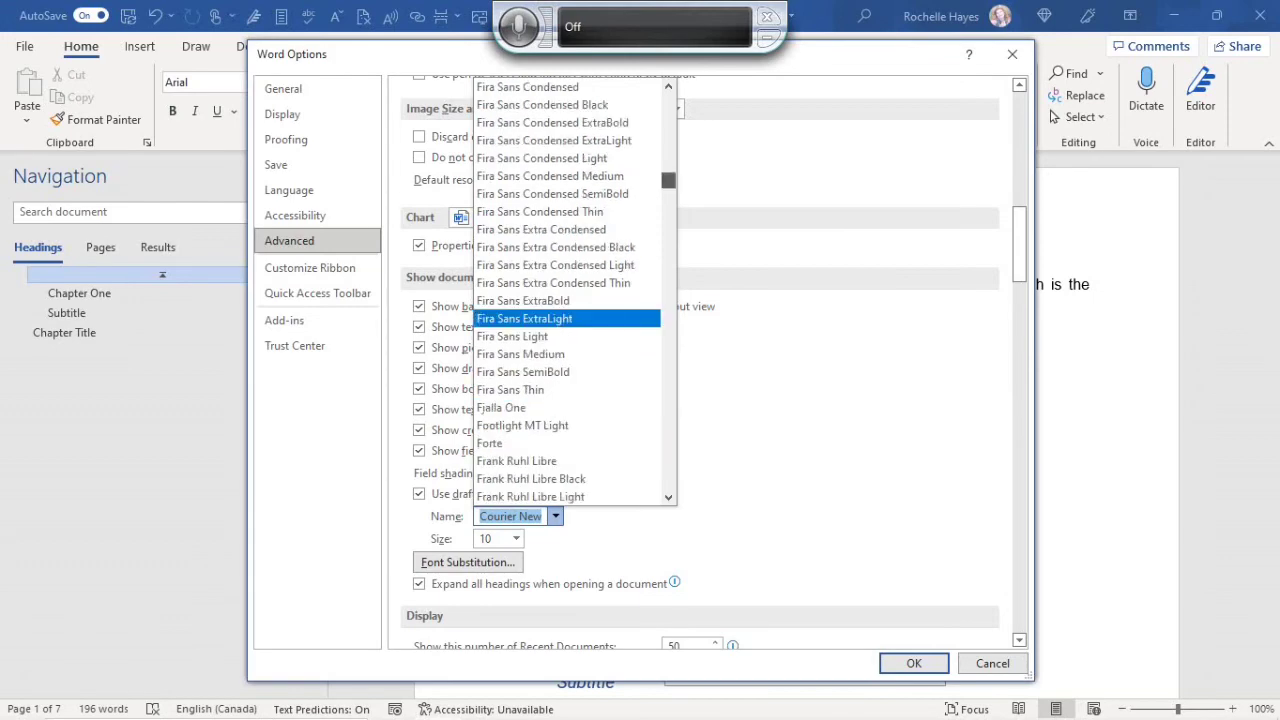
scroll(566, 300, "down", 20)
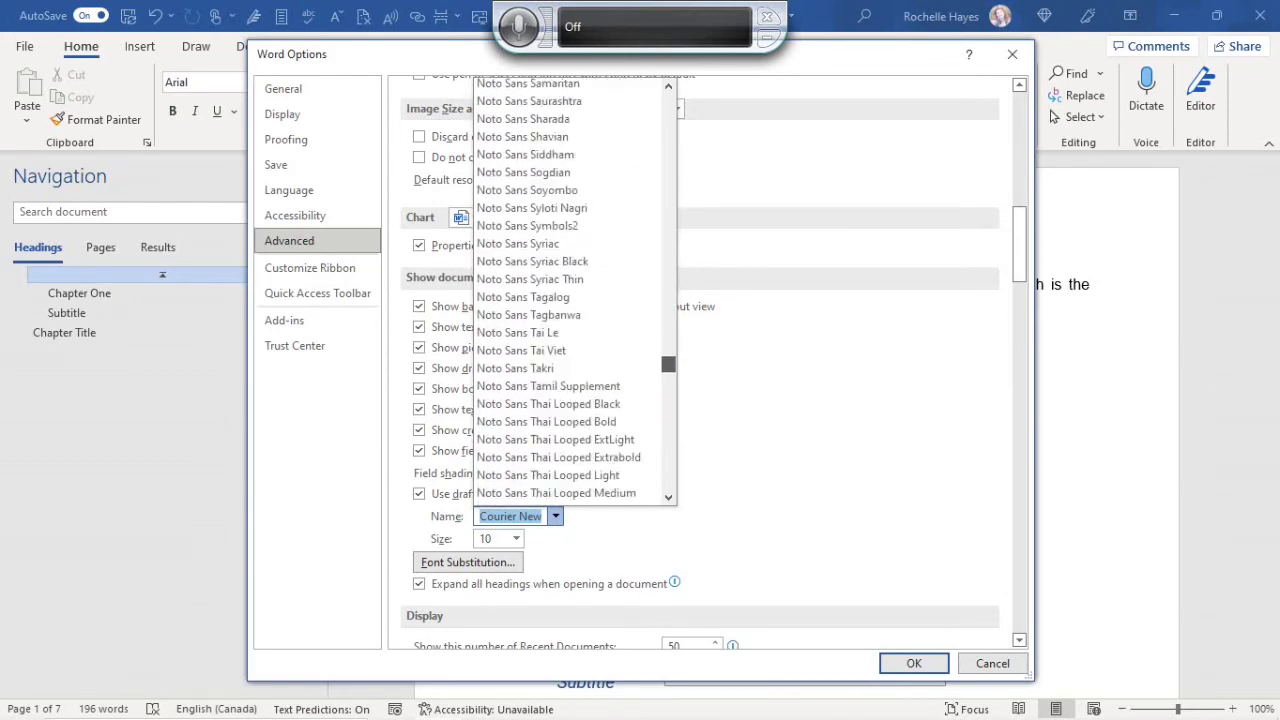
scroll(566, 300, "up", 15)
scroll(566, 300, "down", 20)
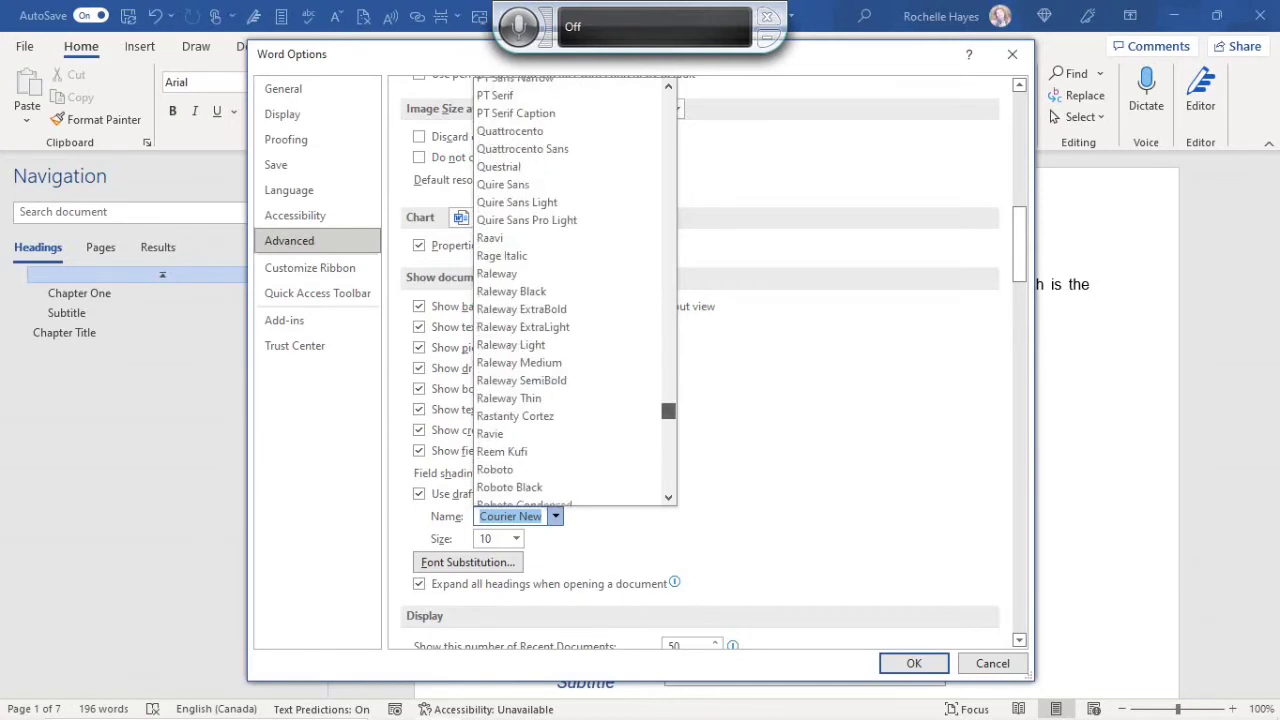
left_click(495, 469)
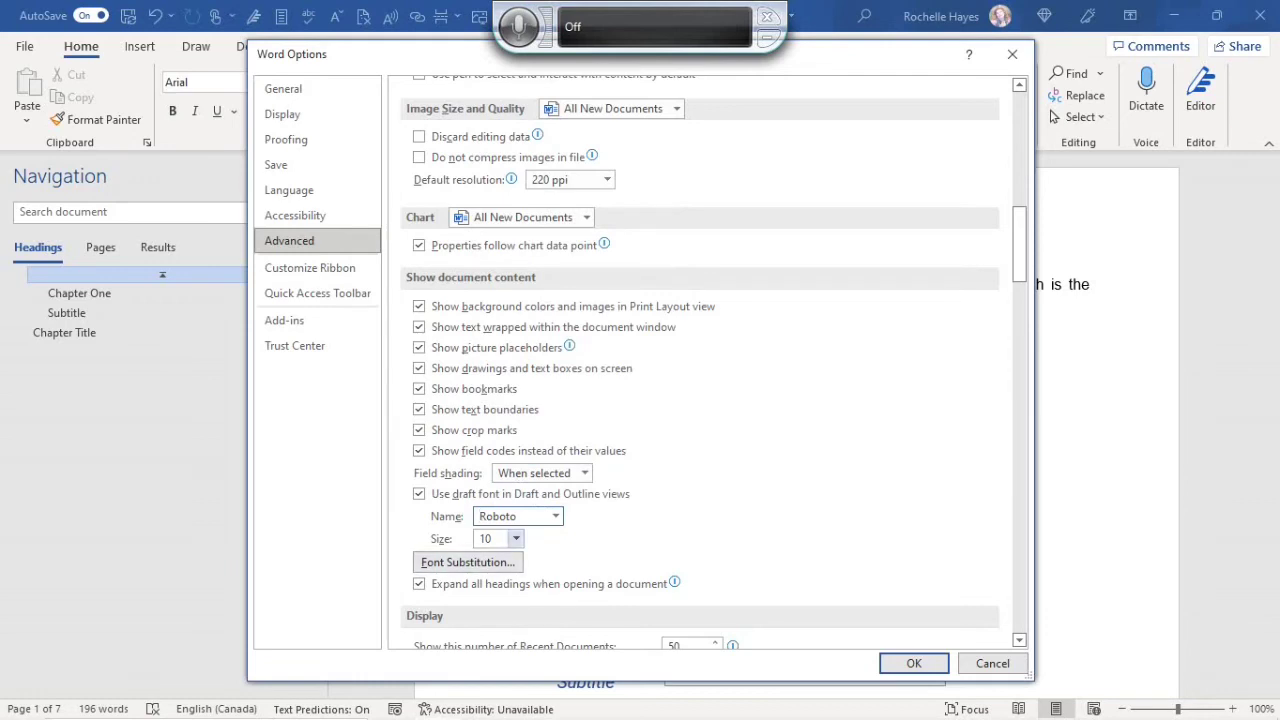
left_click(516, 538)
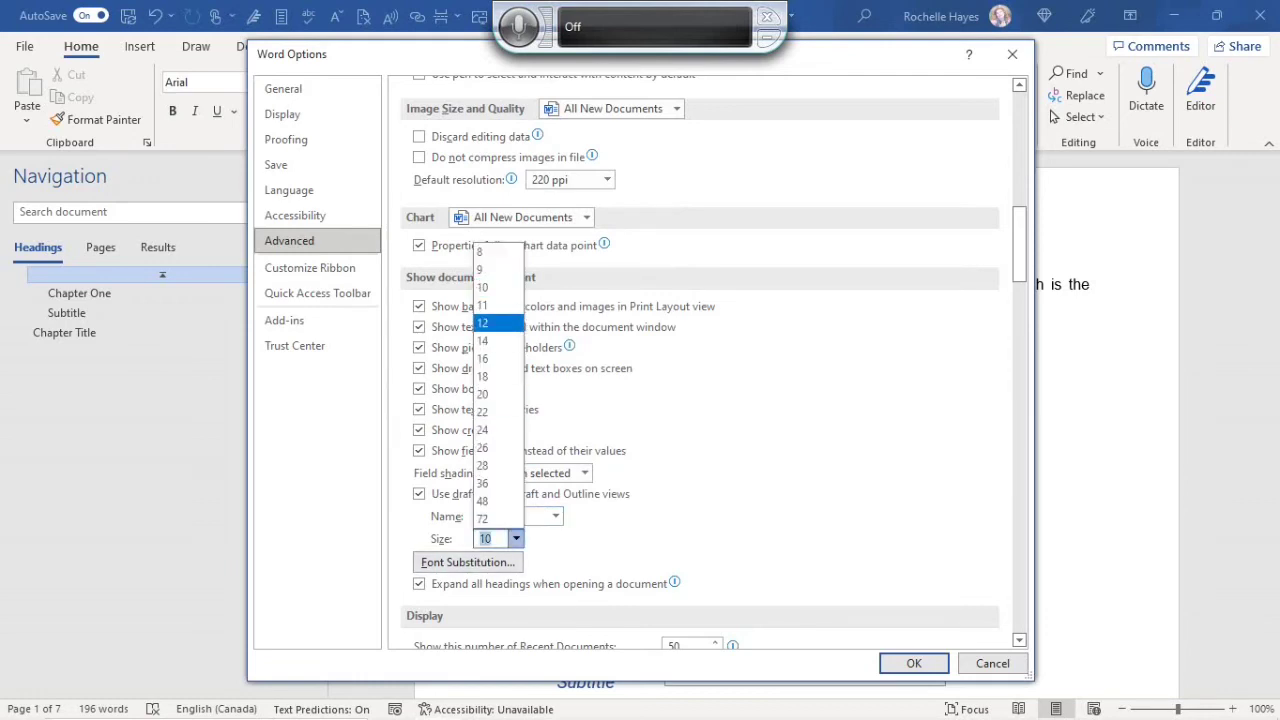
left_click(482, 341)
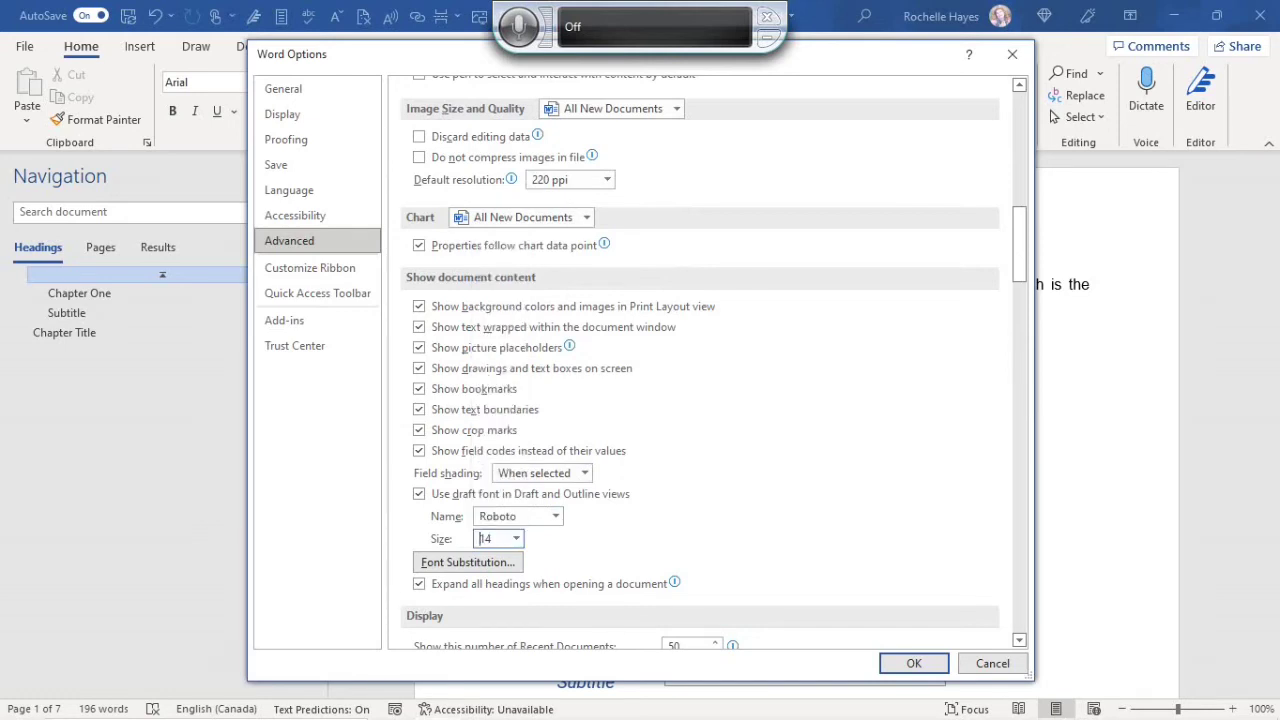
Review the Display and Print settings in the advanced options
scroll(700, 360, "down", 1)
scroll(700, 360, "down", 2)
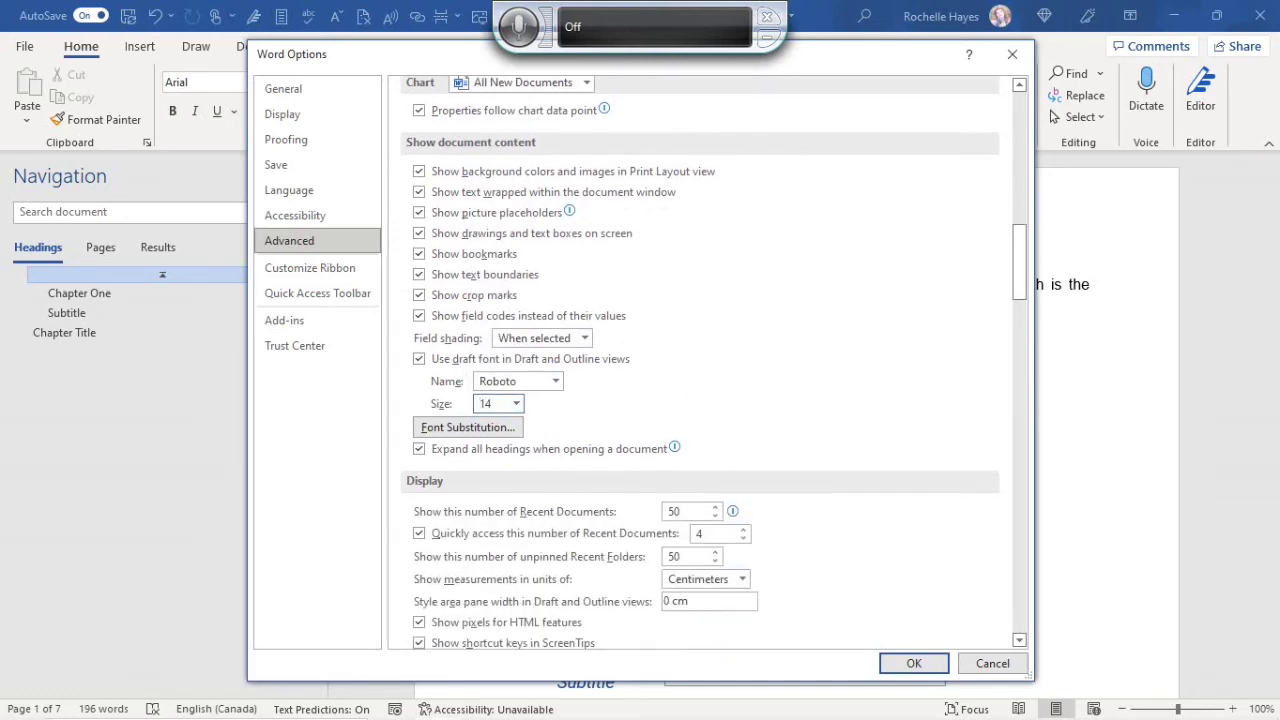
scroll(700, 360, "down", 1)
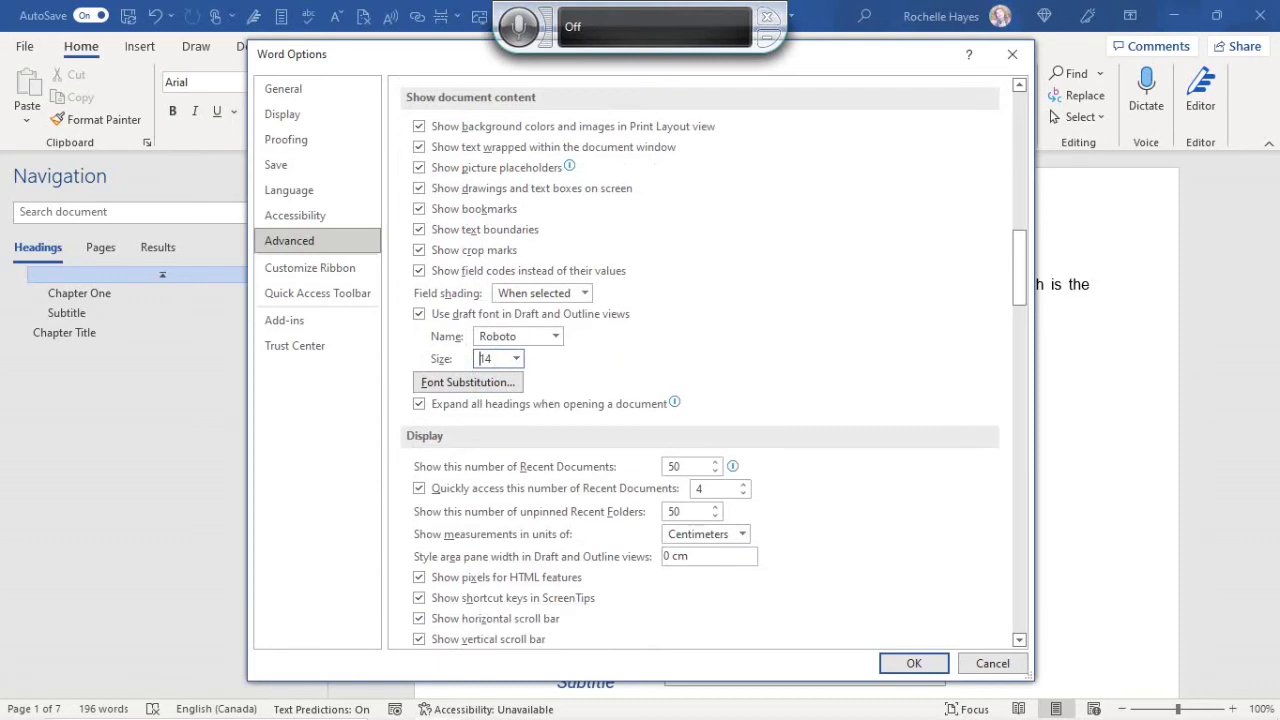
scroll(700, 360, "down", 1)
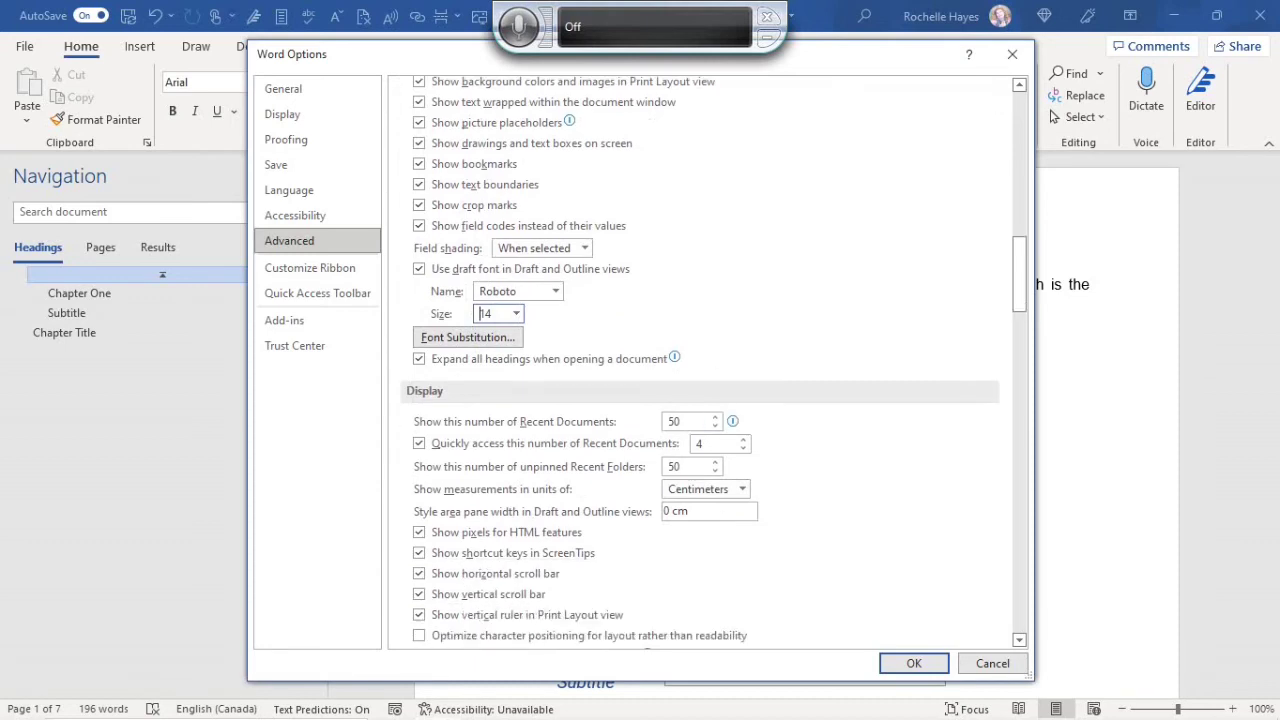
scroll(700, 360, "down", 3)
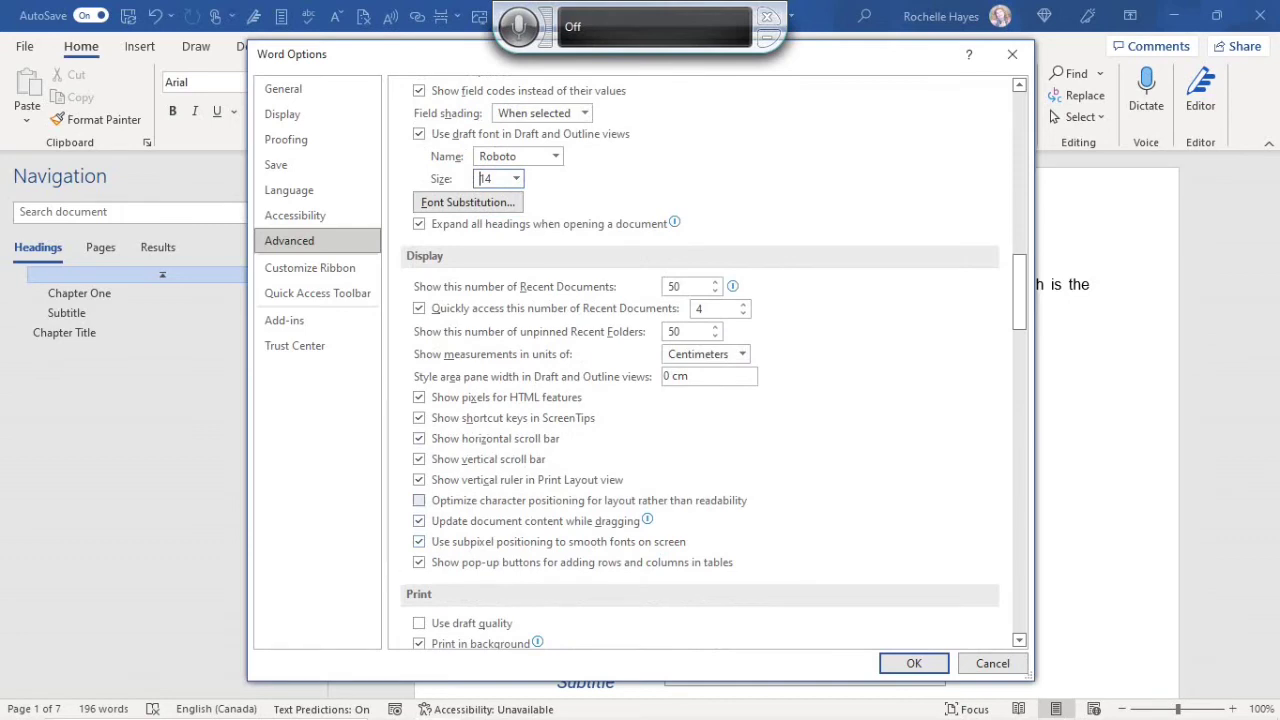
scroll(700, 360, "down", 4)
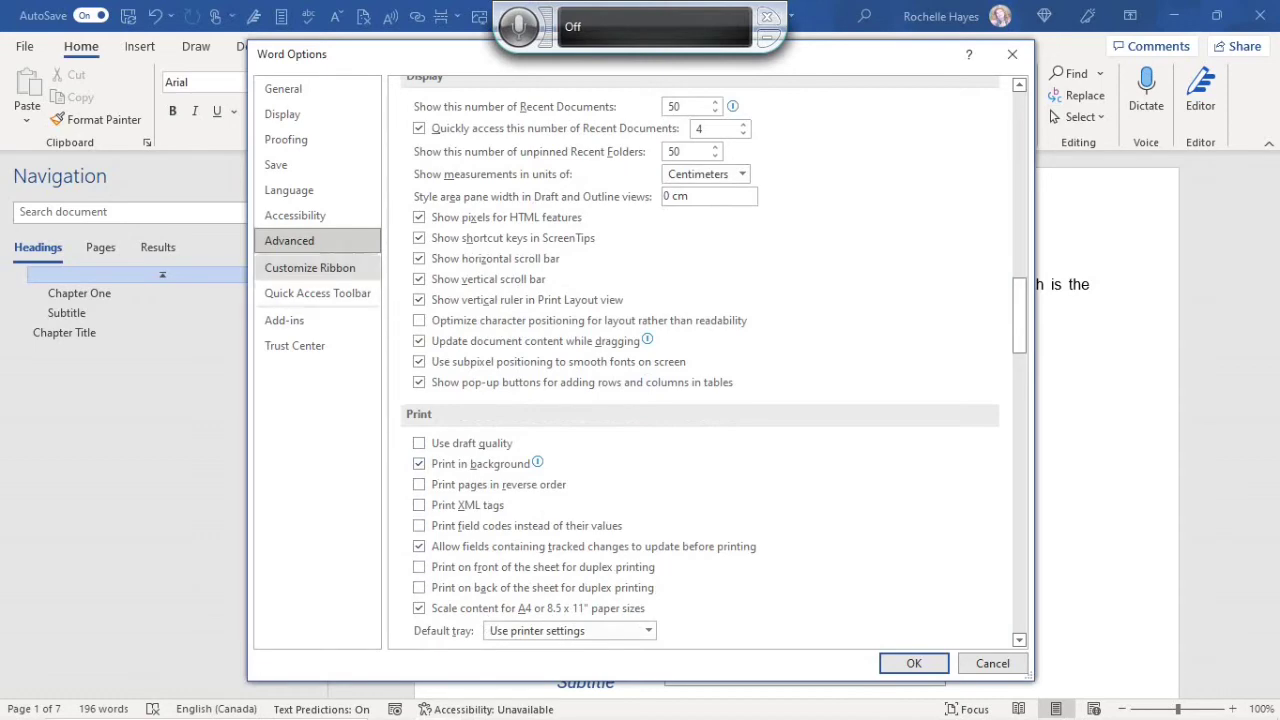
Open the Customize Ribbon options and reposition the Word Options dialog so the document's ribbon is uncovered
left_click(310, 267)
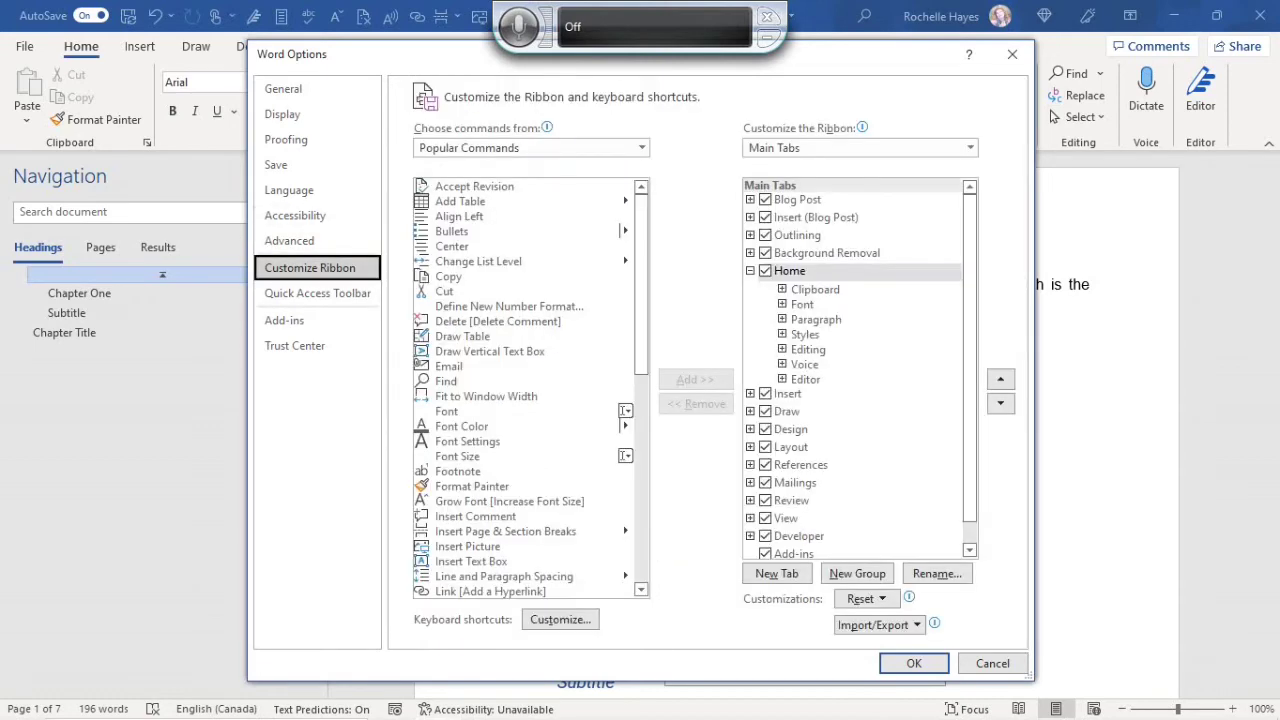
left_click_drag(445, 55, 443, 219)
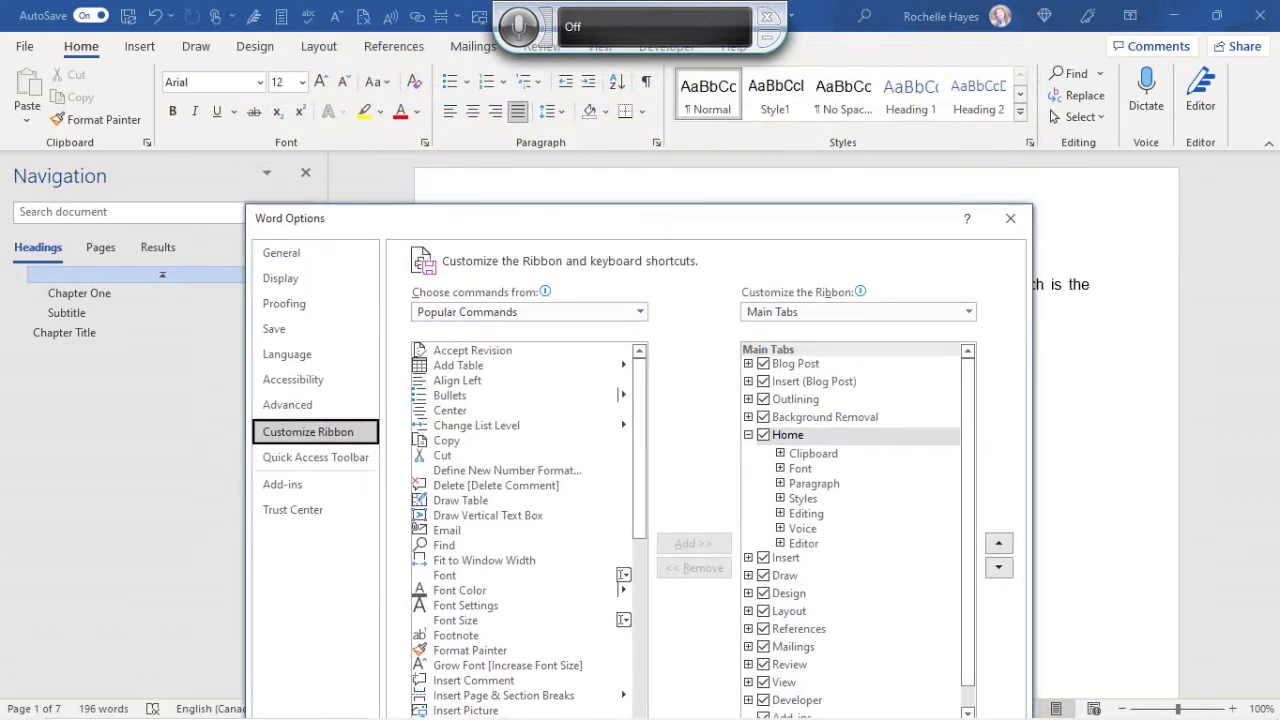
scroll(525, 530, "down", 1)
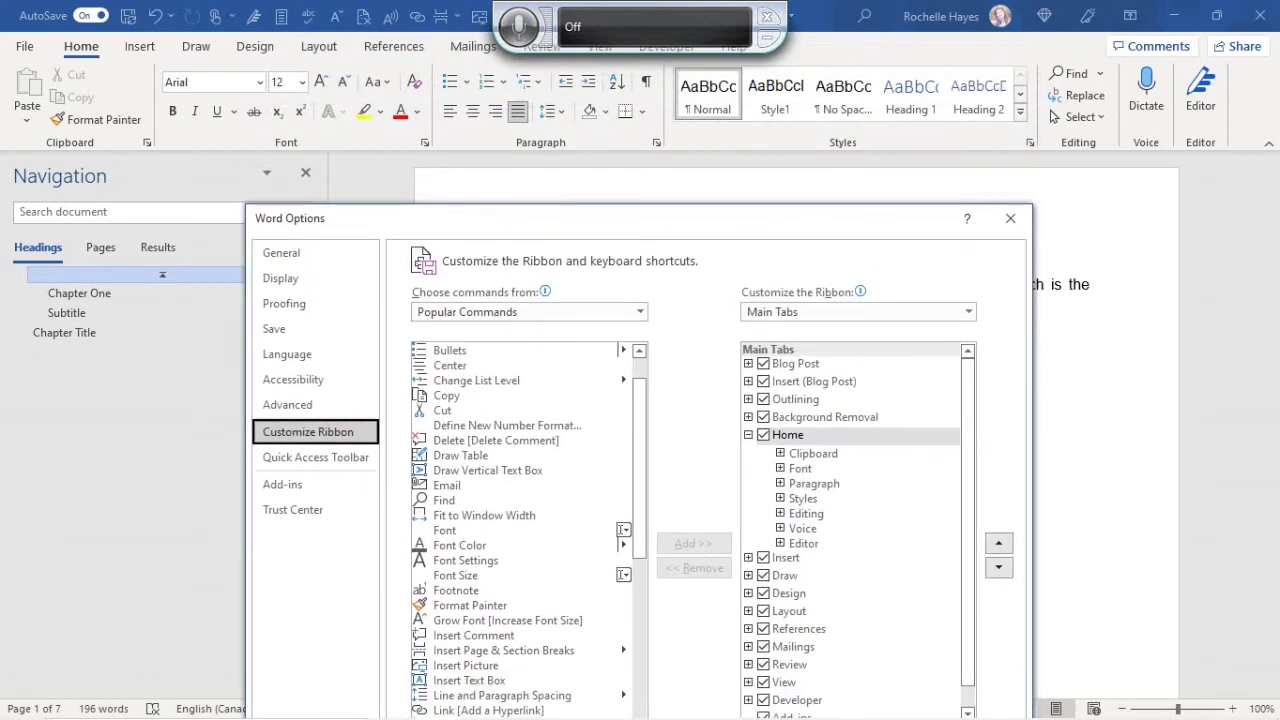
left_click_drag(682, 217, 675, 118)
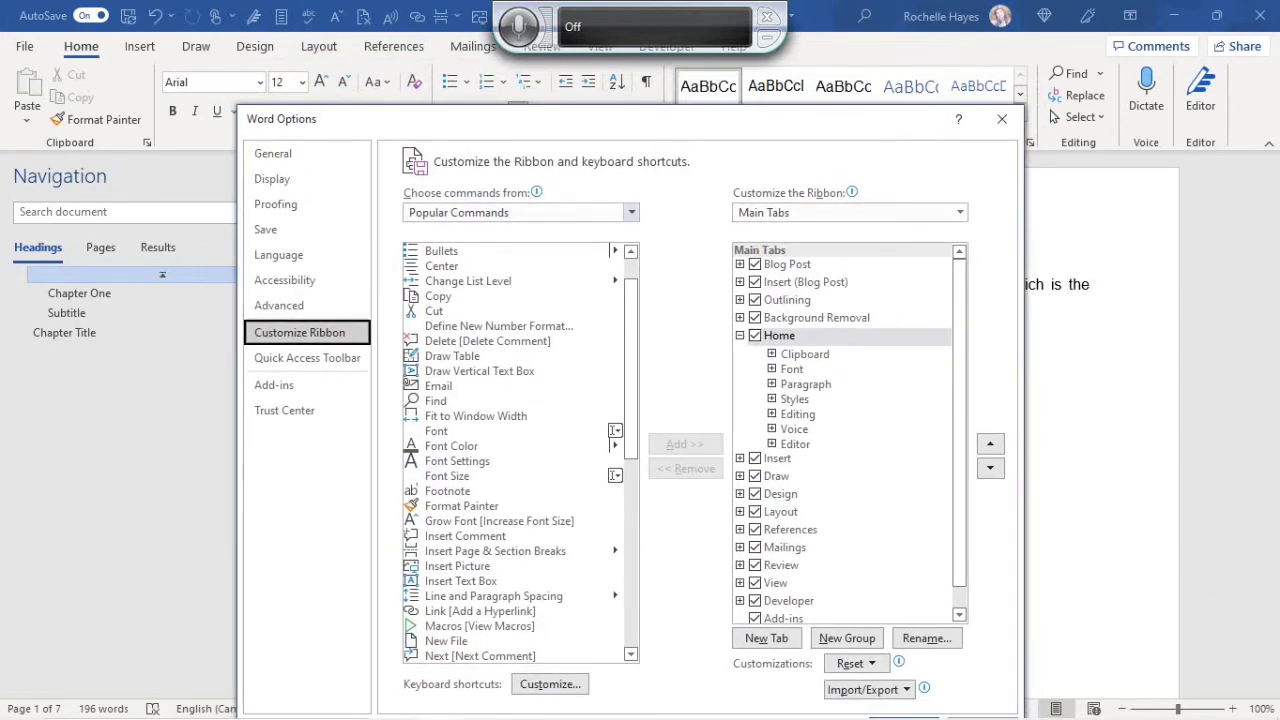
List the Commands Not in the Ribbon as the command source and look through them
left_click(631, 212)
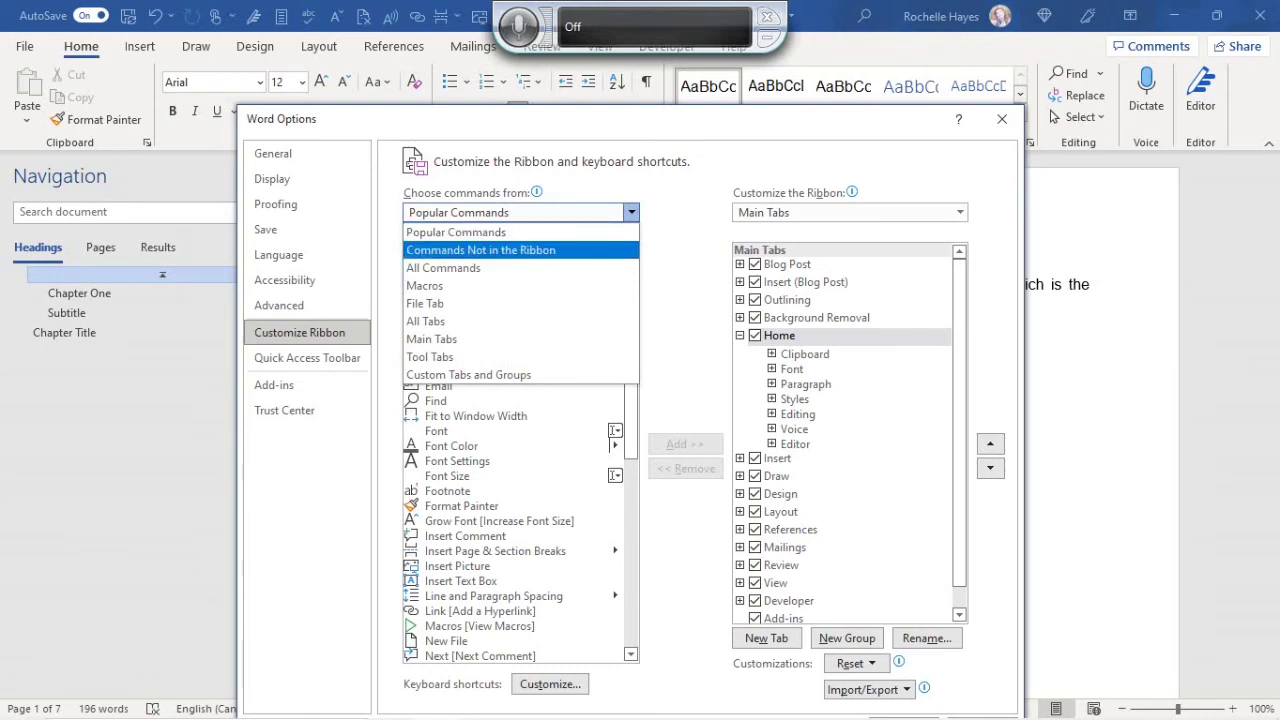
left_click(480, 250)
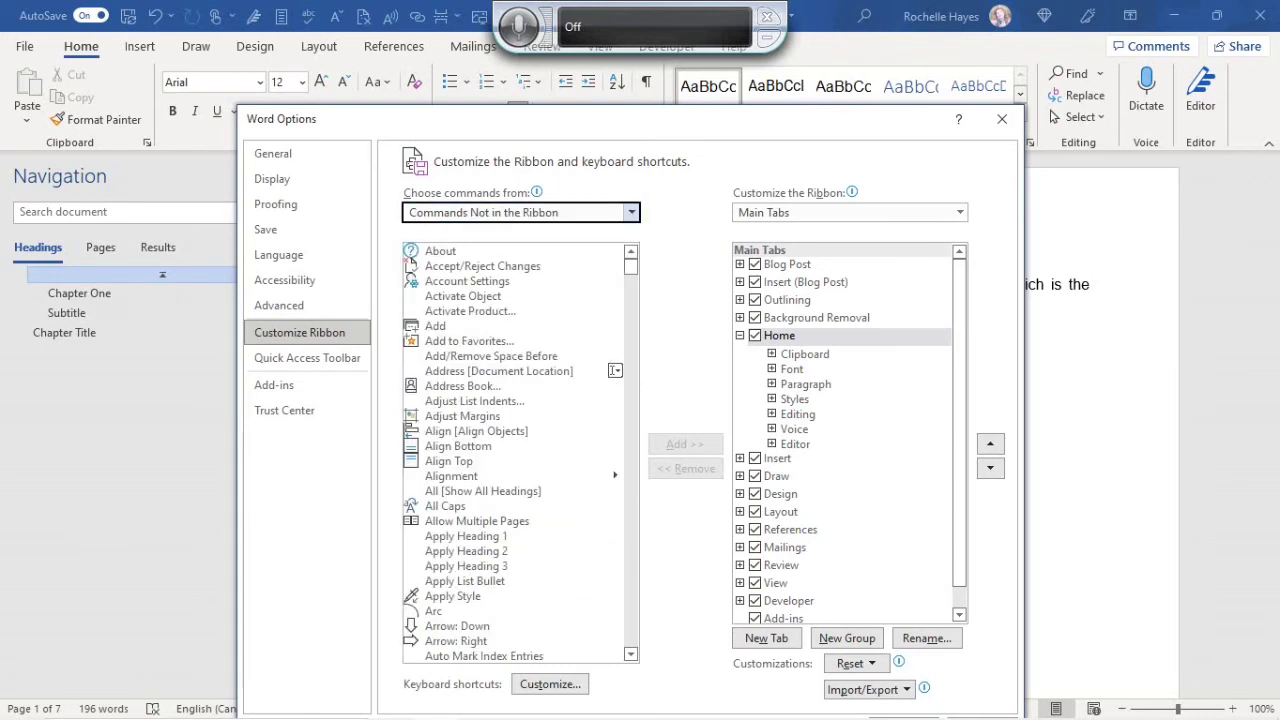
scroll(613, 370, "down", 8)
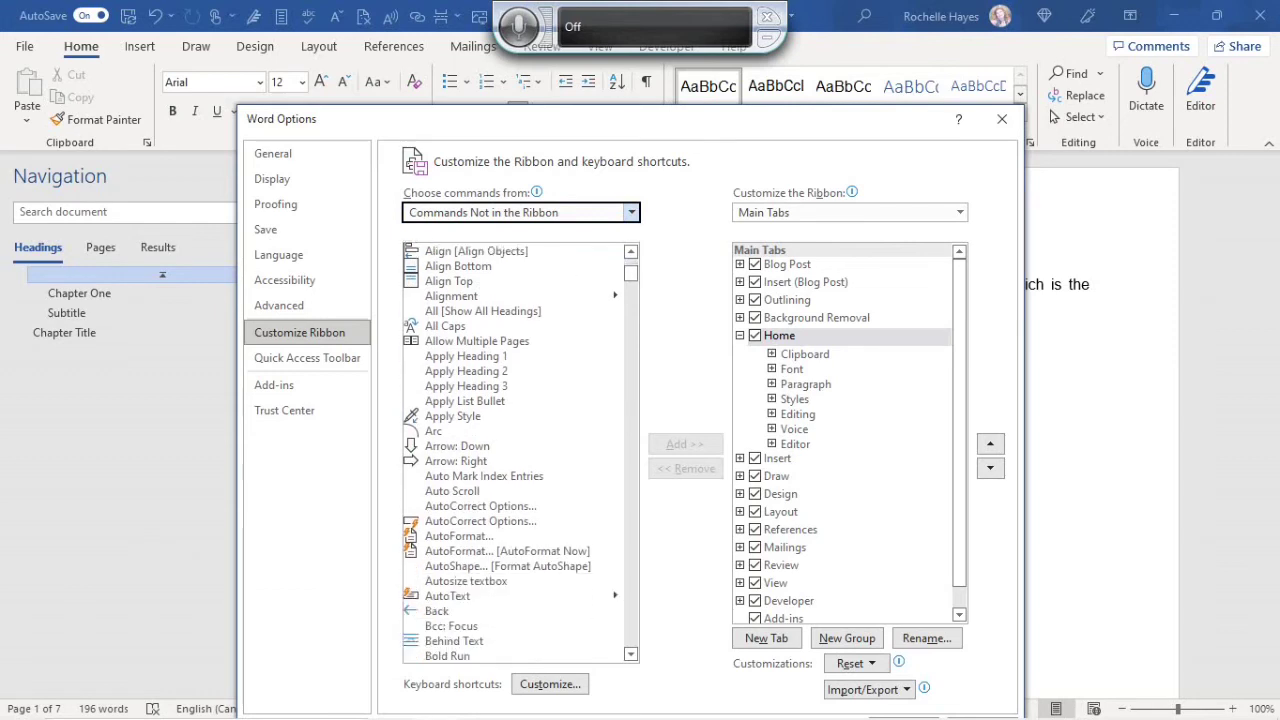
scroll(613, 549, "down", 8)
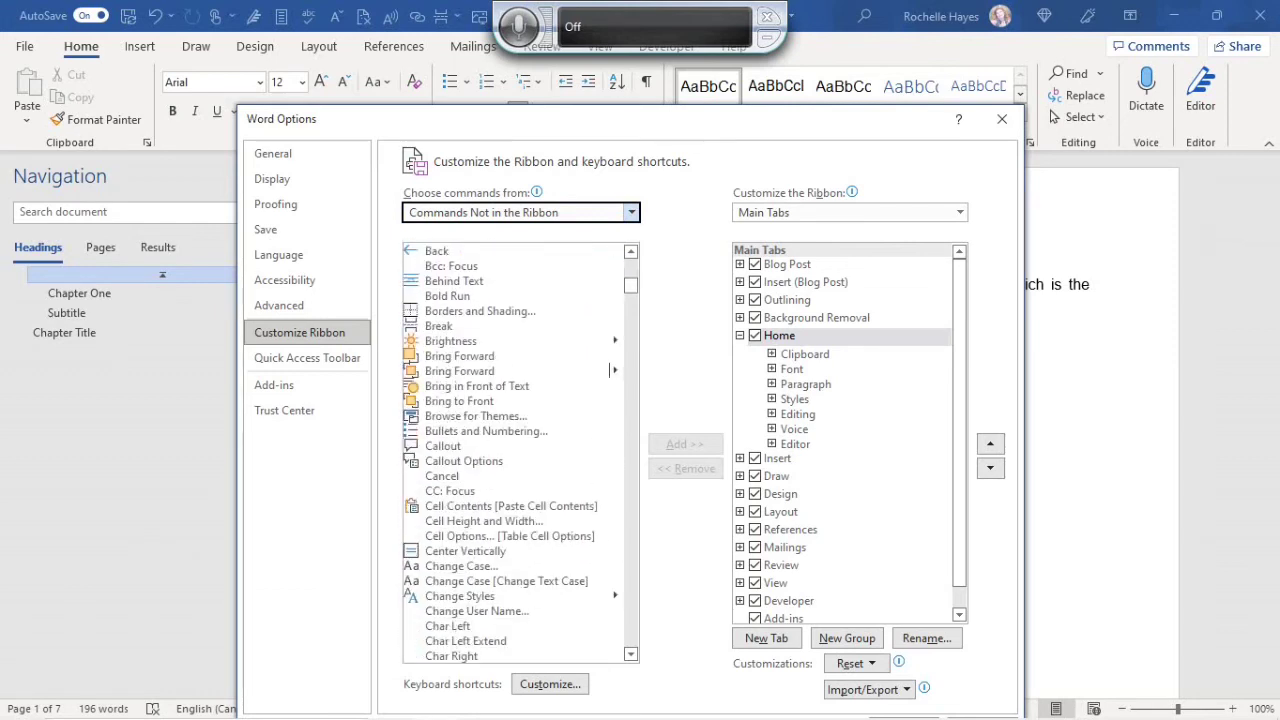
scroll(612, 595, "up", 9)
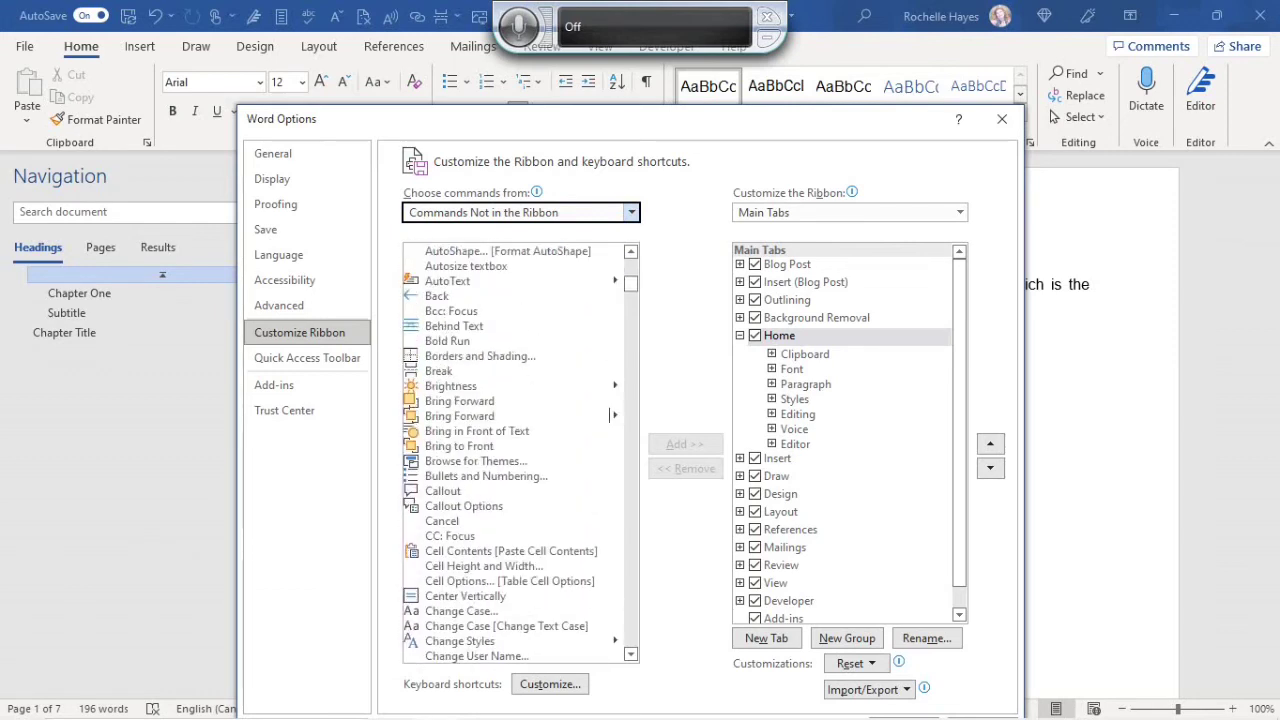
Switch the source list of available ribbon commands to All Commands
key("alt+Down")
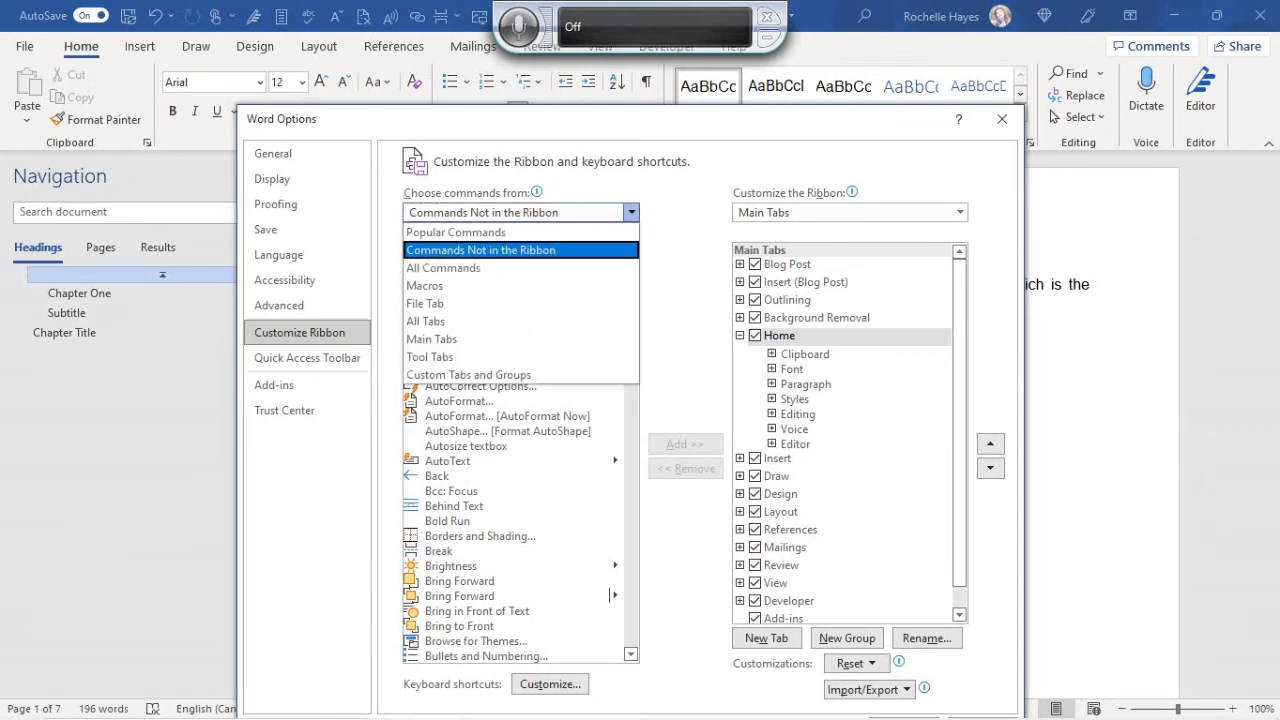
key("Down")
key("Escape")
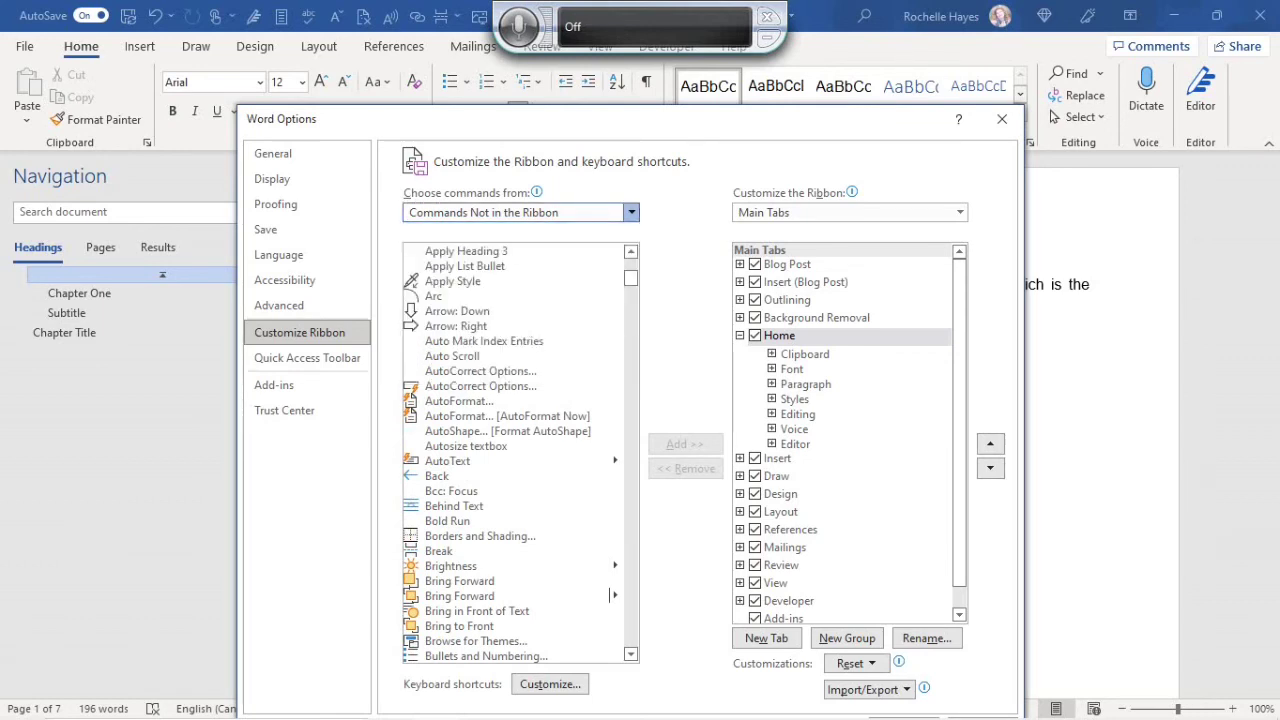
key("Down")
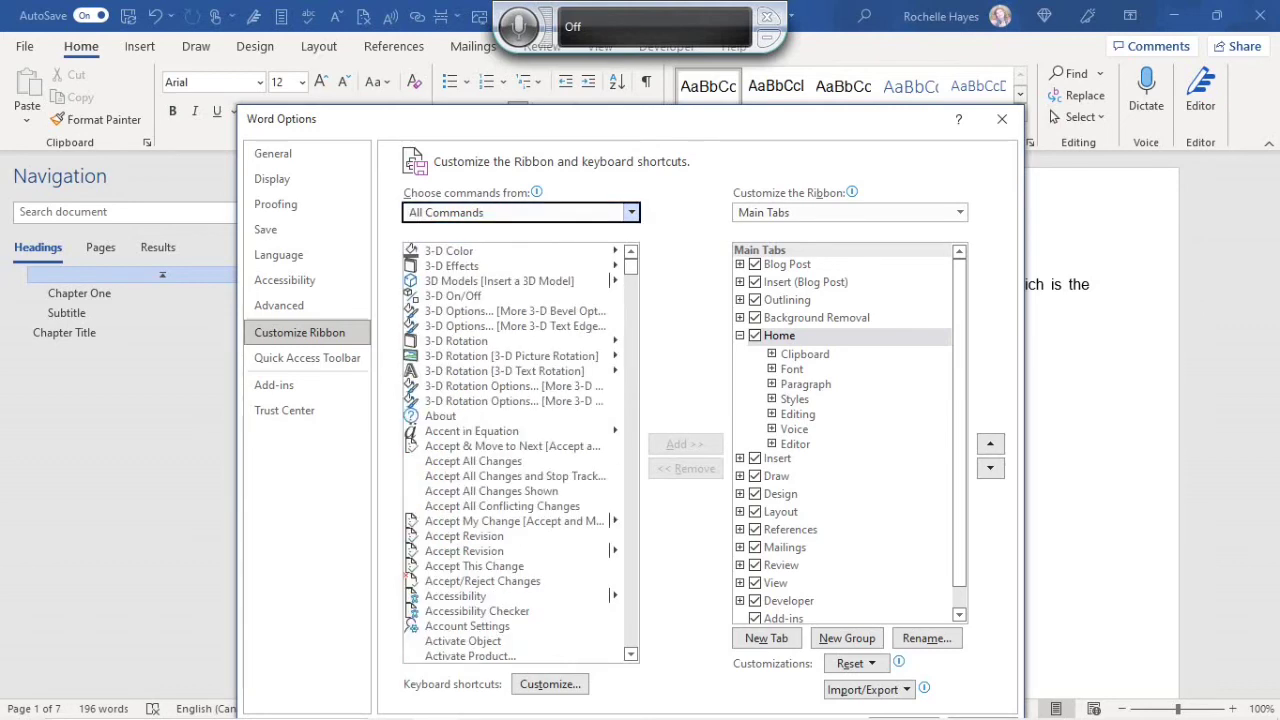
Switch the command source to All Tabs and look through the main and tool tabs it contains
key("alt+Down")
key("Up")
key("Up")
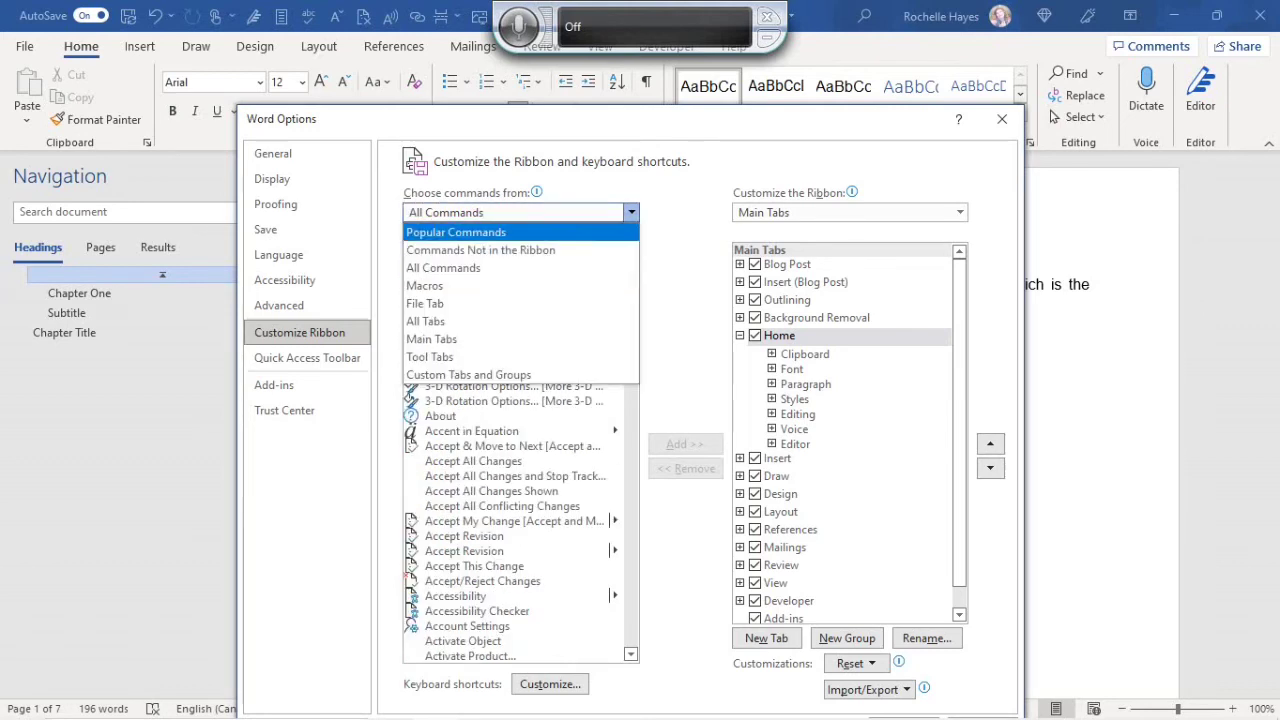
key("Down")
key("Down")
key("Down")
key("Down")
key("Down")
key("Return")
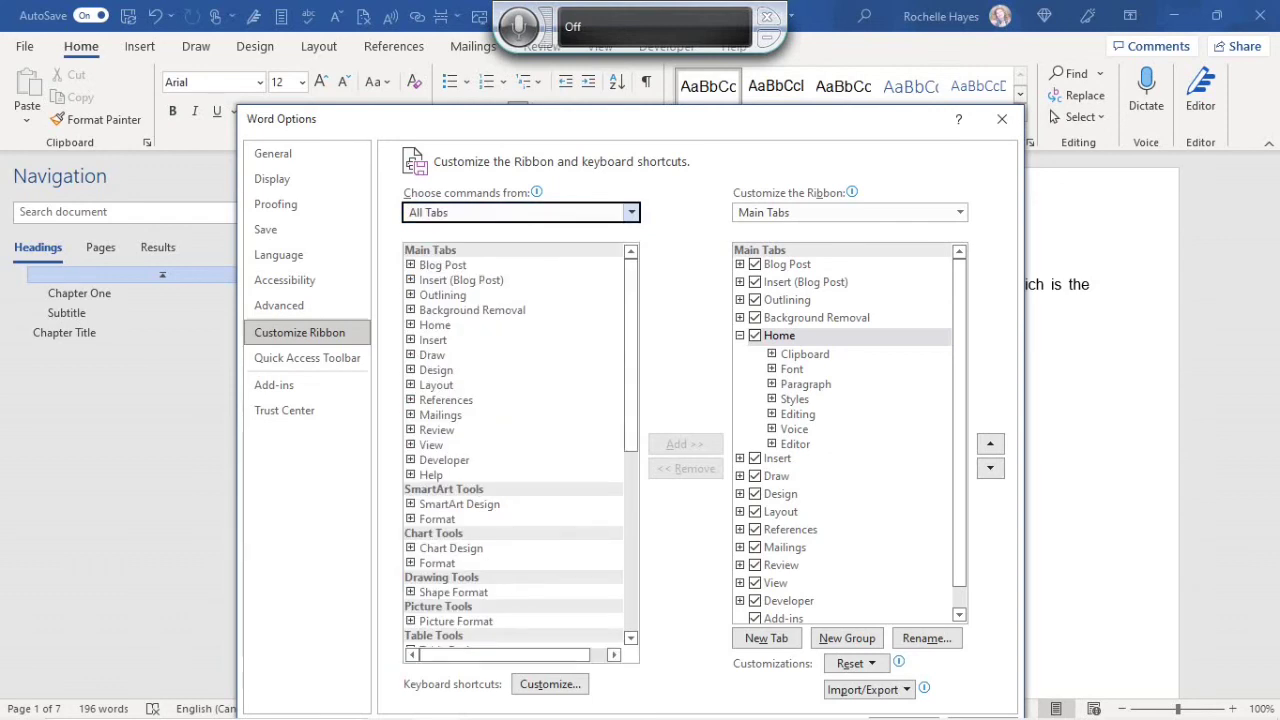
scroll(515, 440, "down", 7)
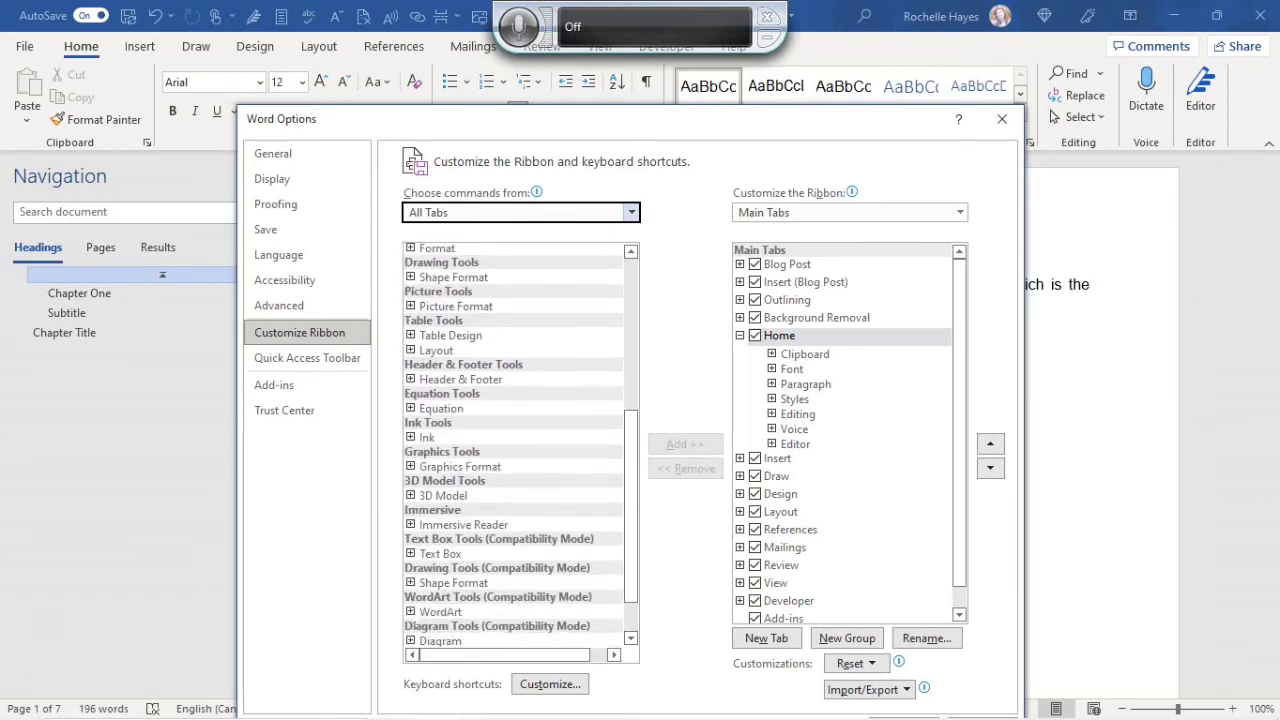
Finish looking through the All Tabs commands and switch the command source to Custom Tabs and Groups
scroll(515, 440, "down", 1)
scroll(515, 440, "up", 4)
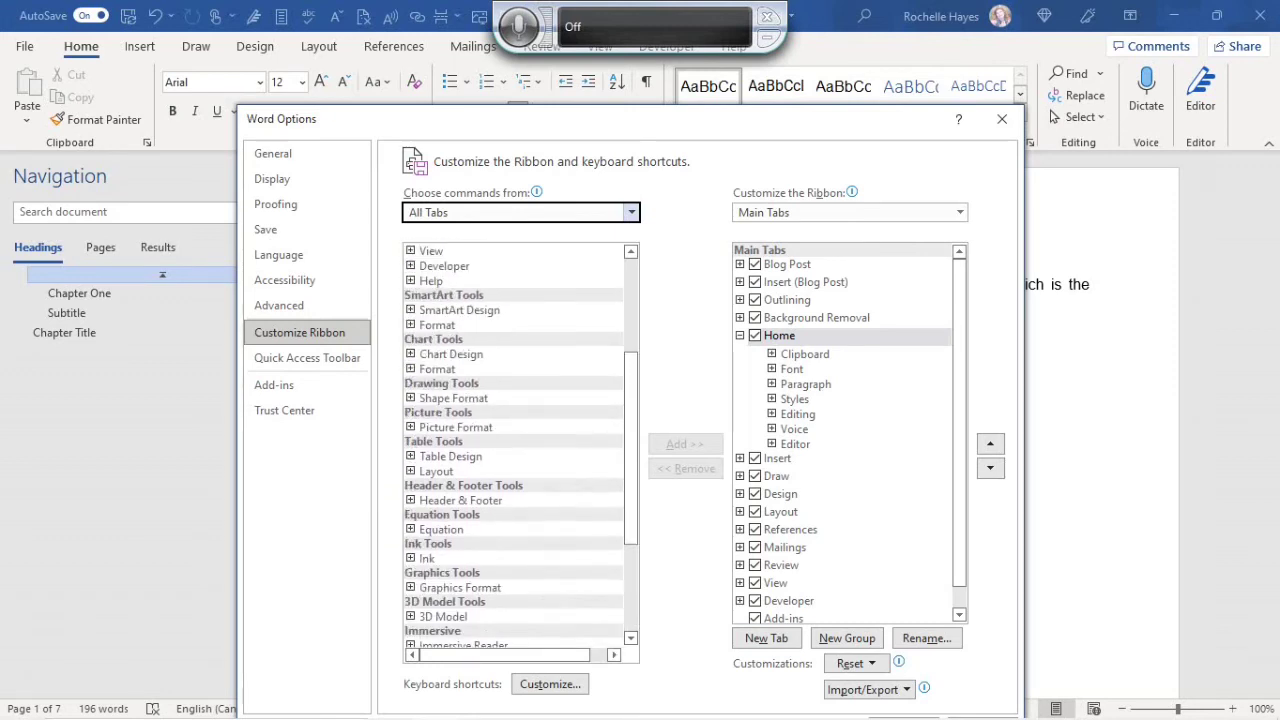
key("alt+Down")
key("Up")
key("Up")
key("Up")
key("Up")
key("Up")
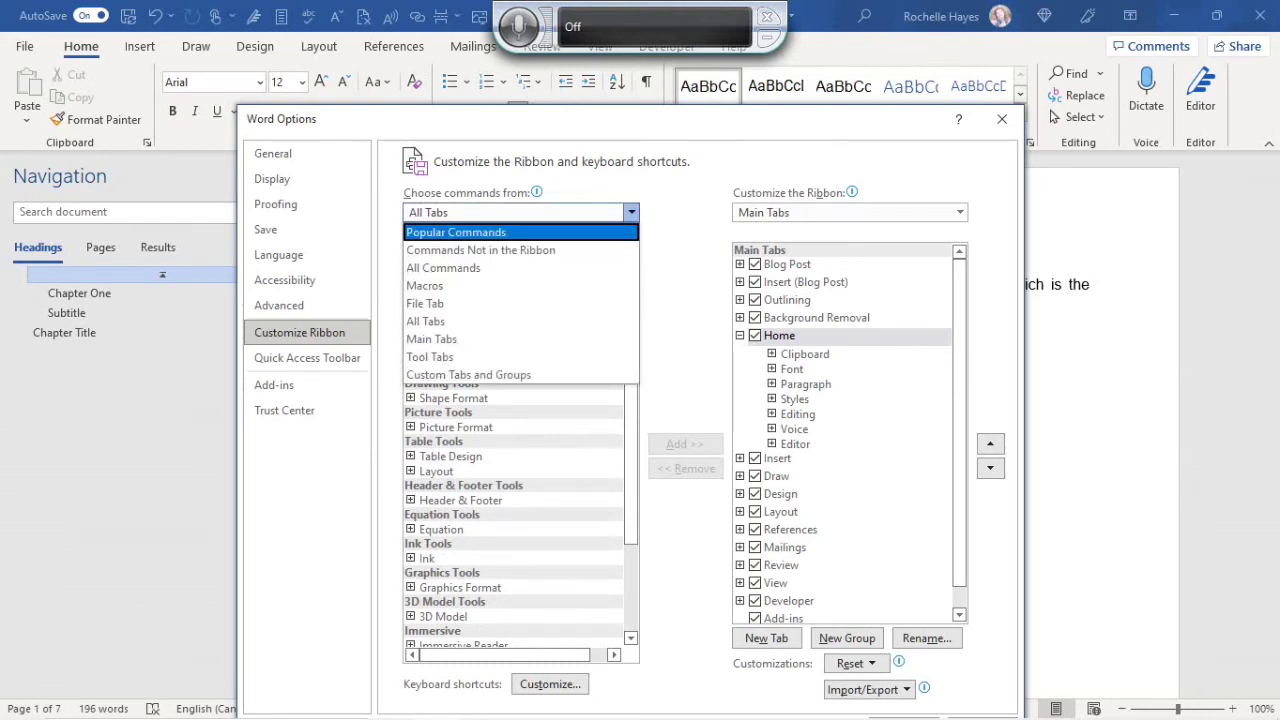
key("Down")
key("Down")
key("Down")
key("Down")
key("Down")
key("Down")
key("Down")
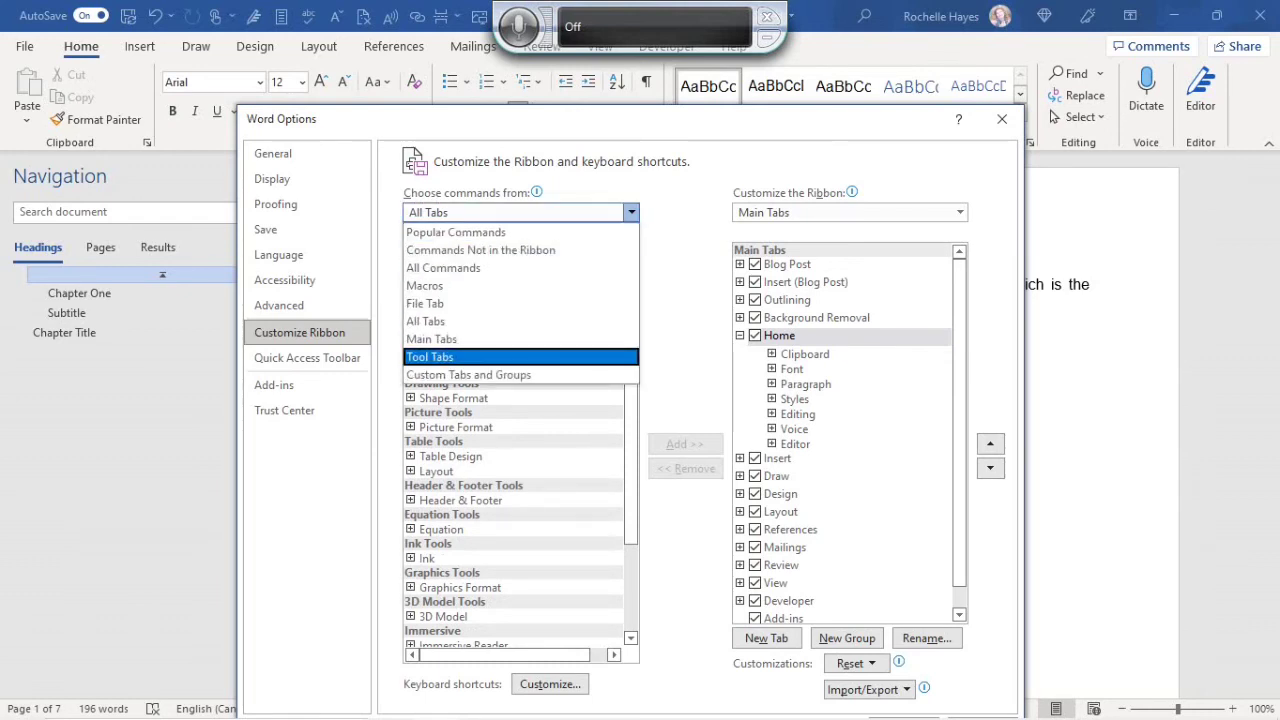
key("Down")
key("Return")
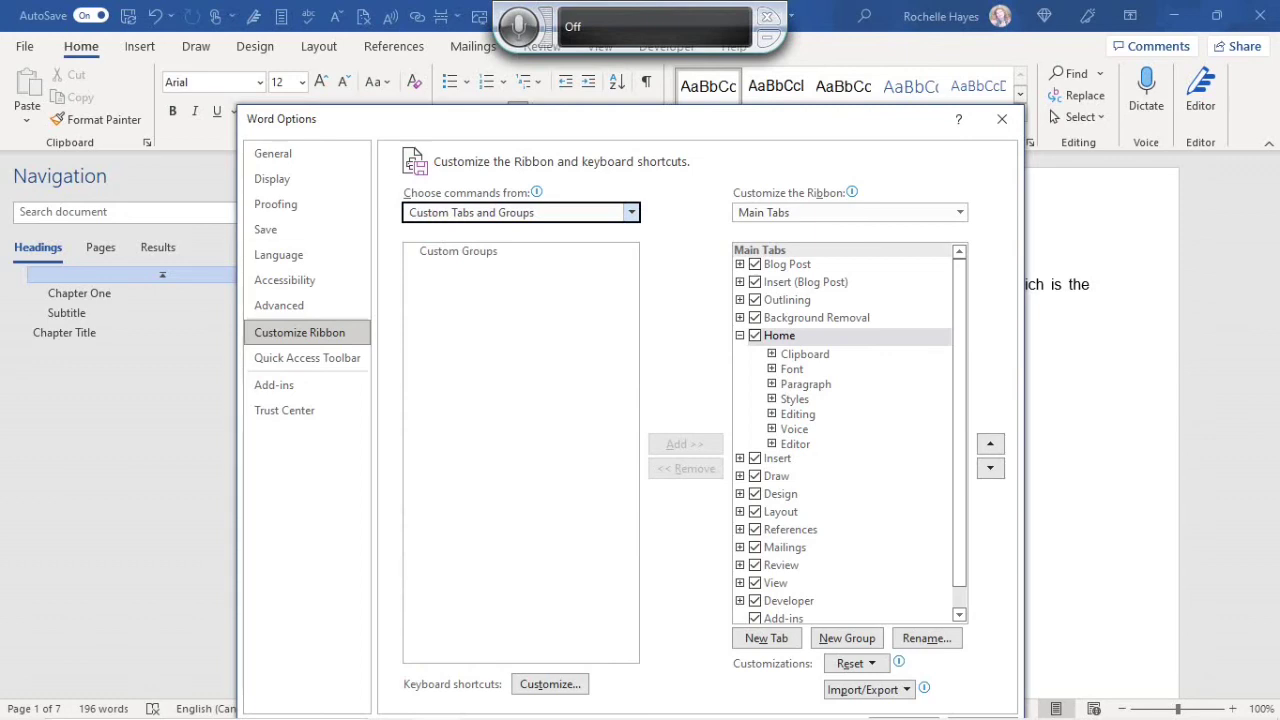
Open the Quick Access Toolbar options and reposition the Word Options dialog just below the document's ribbon
left_click(307, 357)
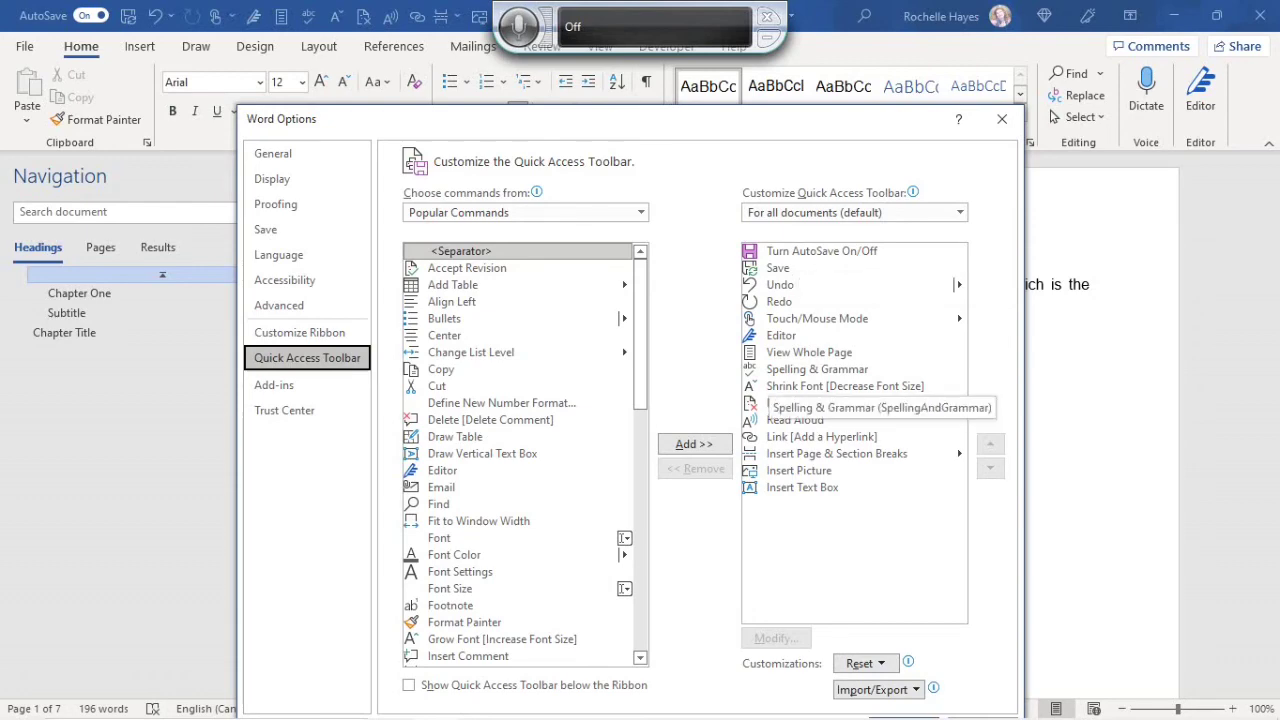
left_click_drag(616, 130, 526, 391)
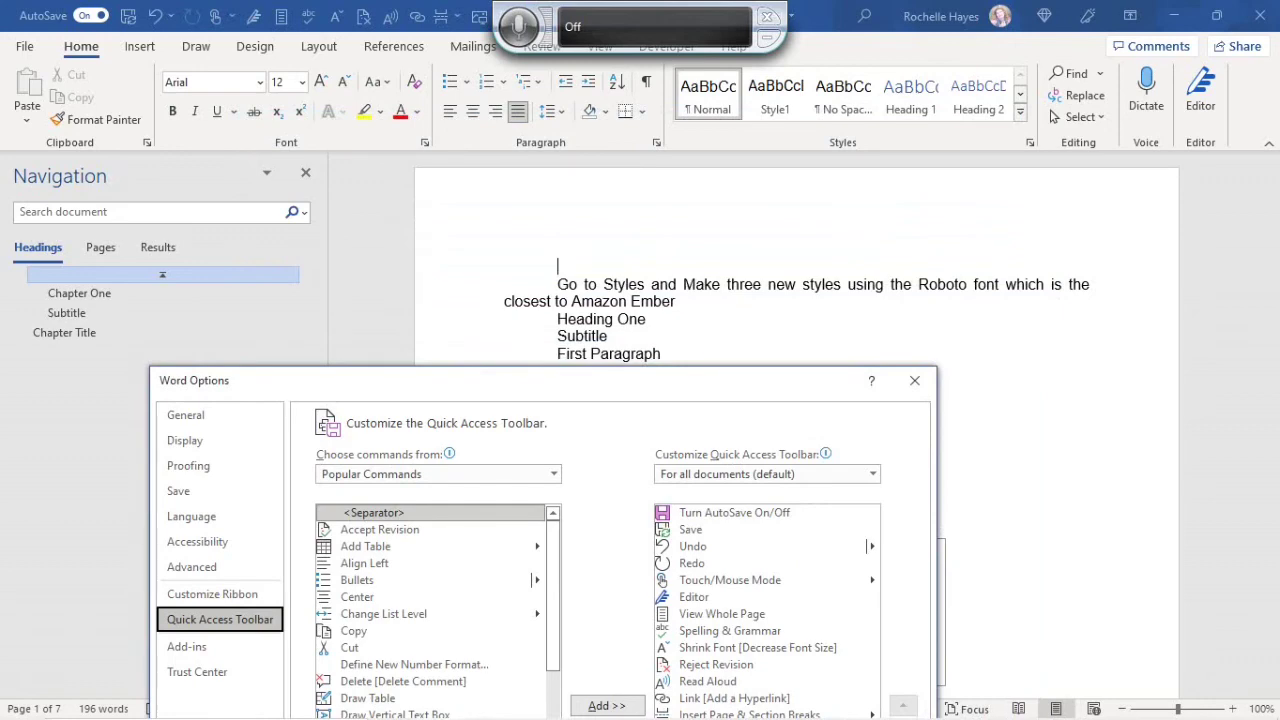
left_click_drag(636, 388, 751, 181)
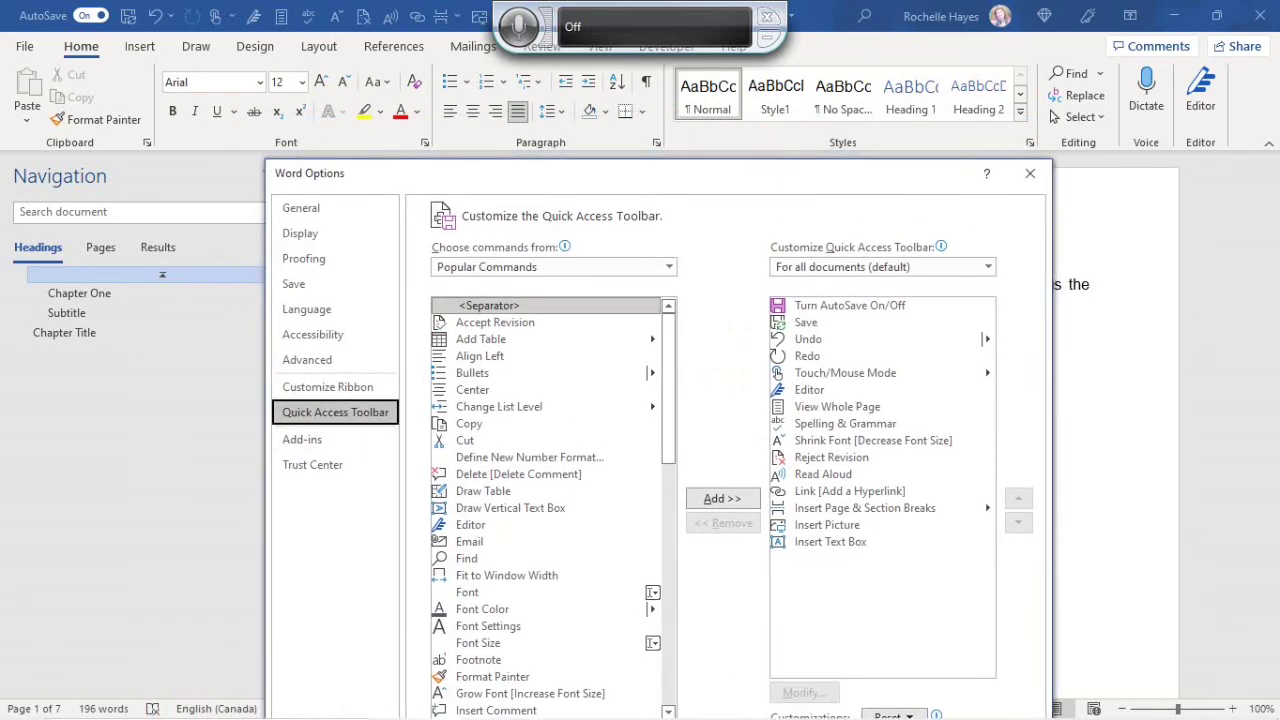
Add the Save As command from Popular Commands to the Quick Access Toolbar for all documents
scroll(550, 500, "down", 5)
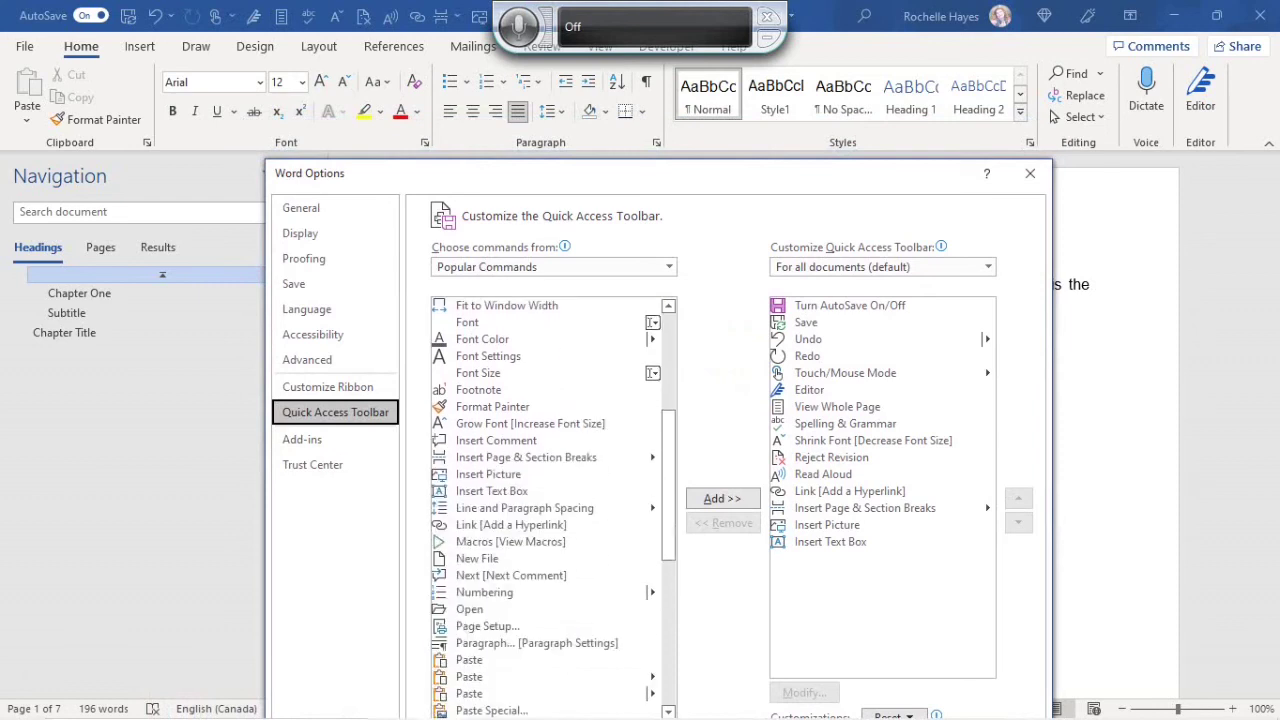
left_click(545, 524)
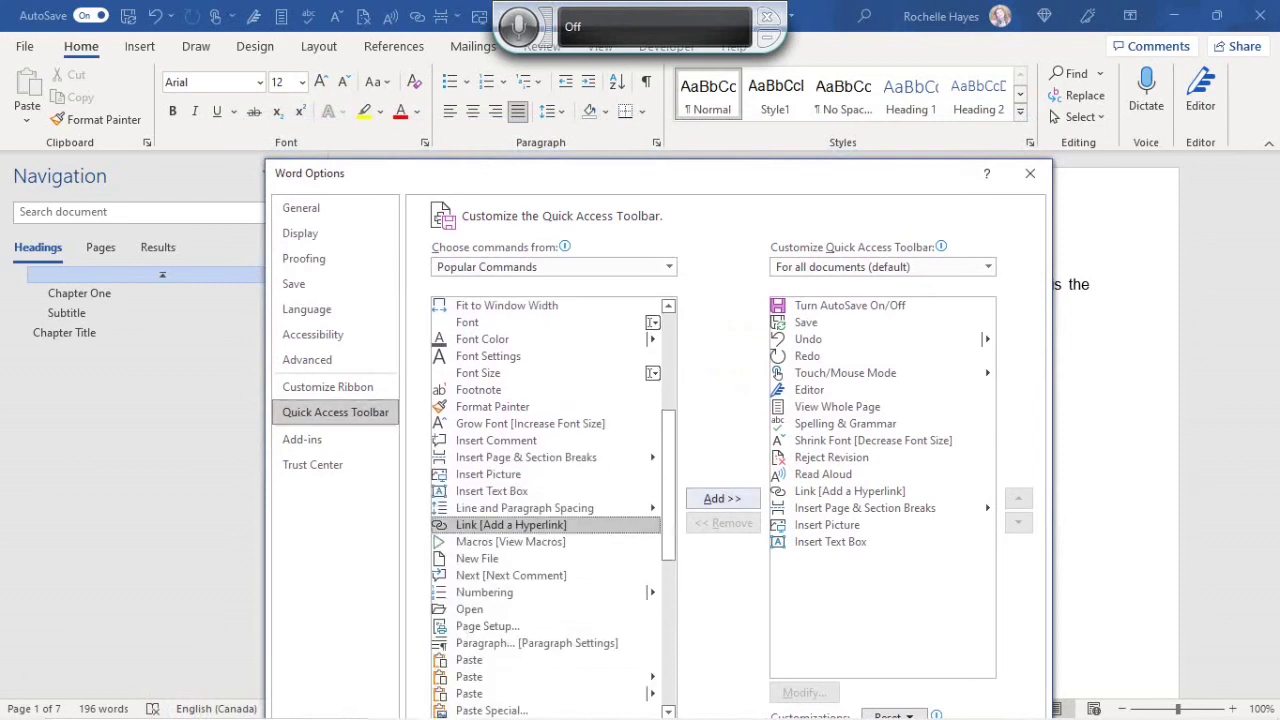
scroll(550, 500, "down", 3)
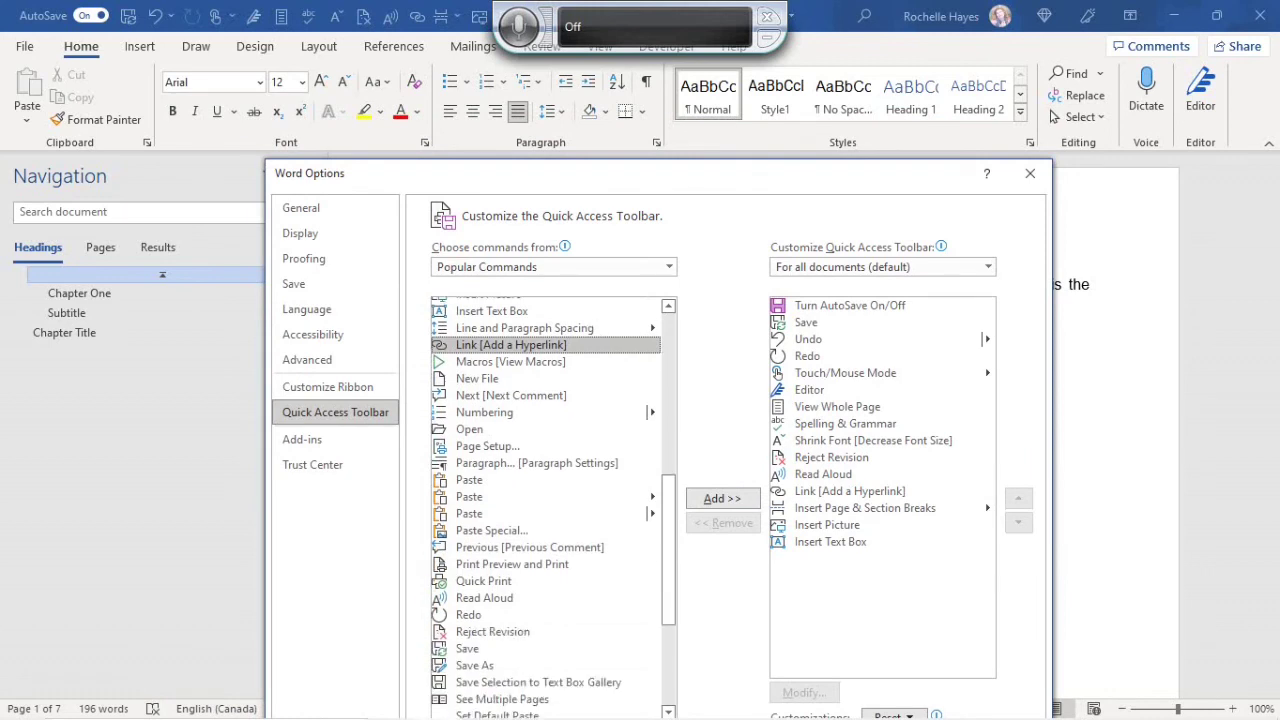
scroll(550, 500, "down", 3)
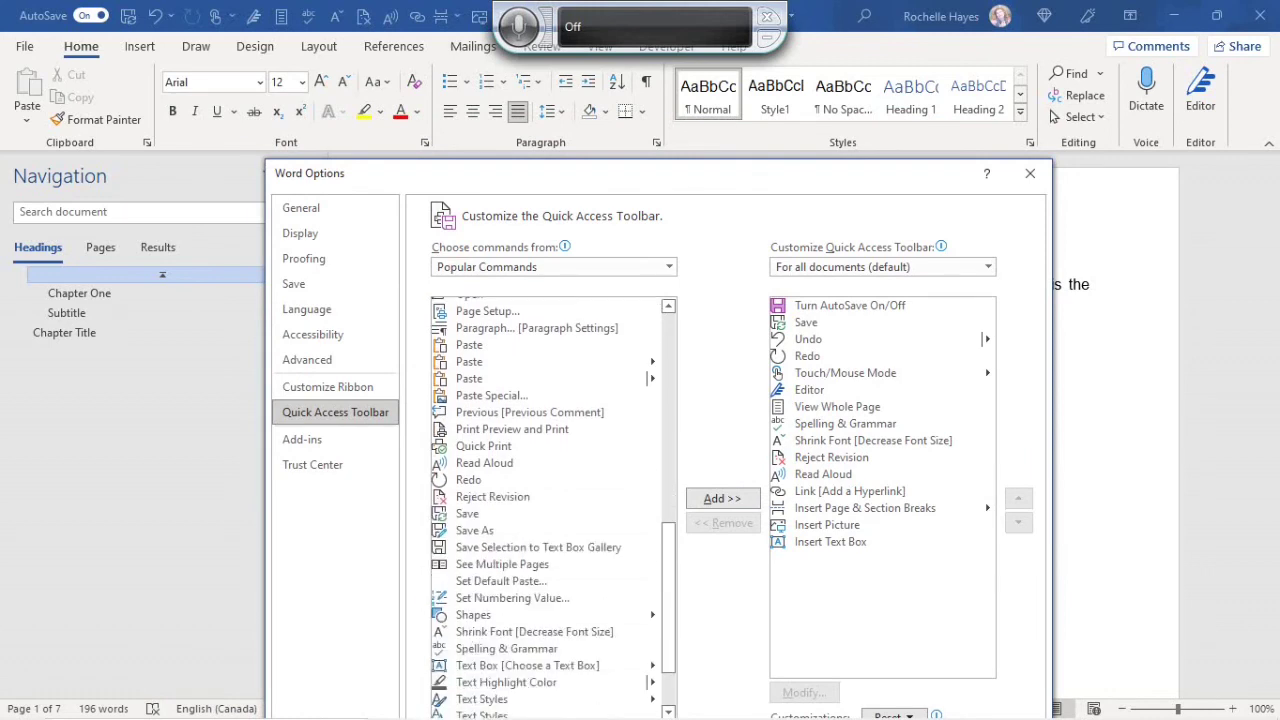
left_click(474, 530)
left_click(722, 498)
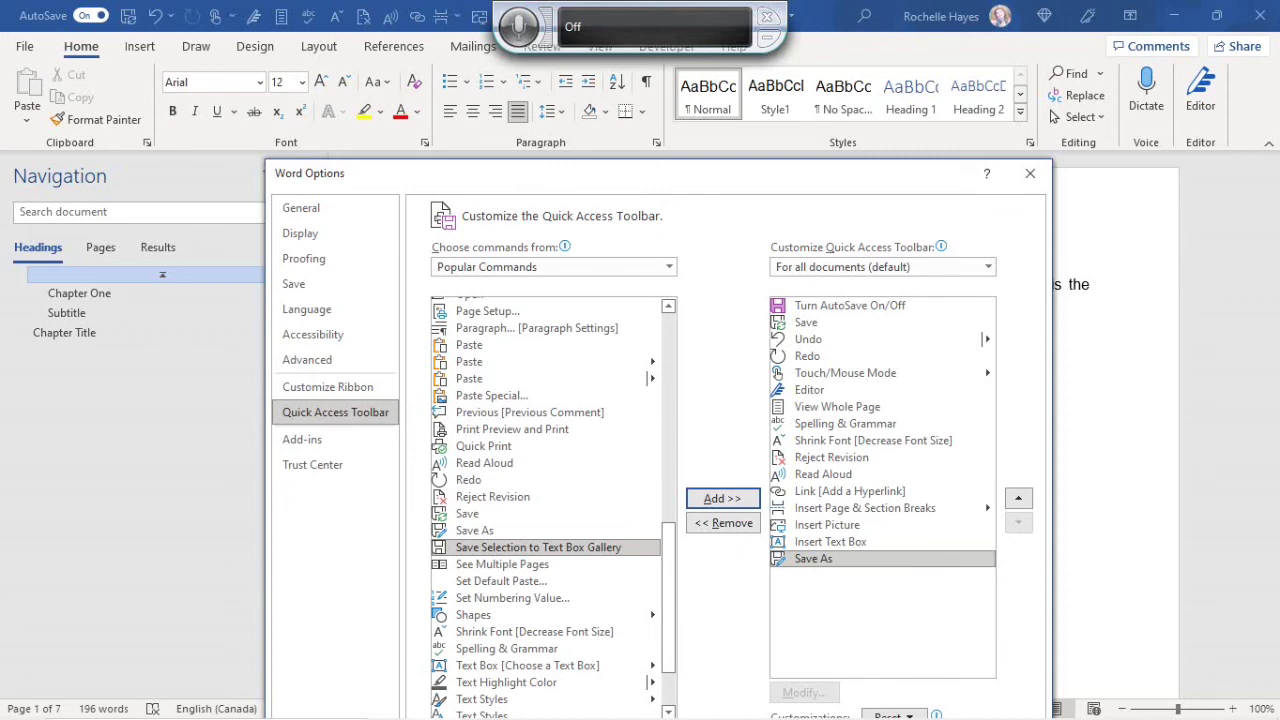
View the Add-ins options, reposition the dialog, and accept the Word Options changes to return to the document
left_click(302, 439)
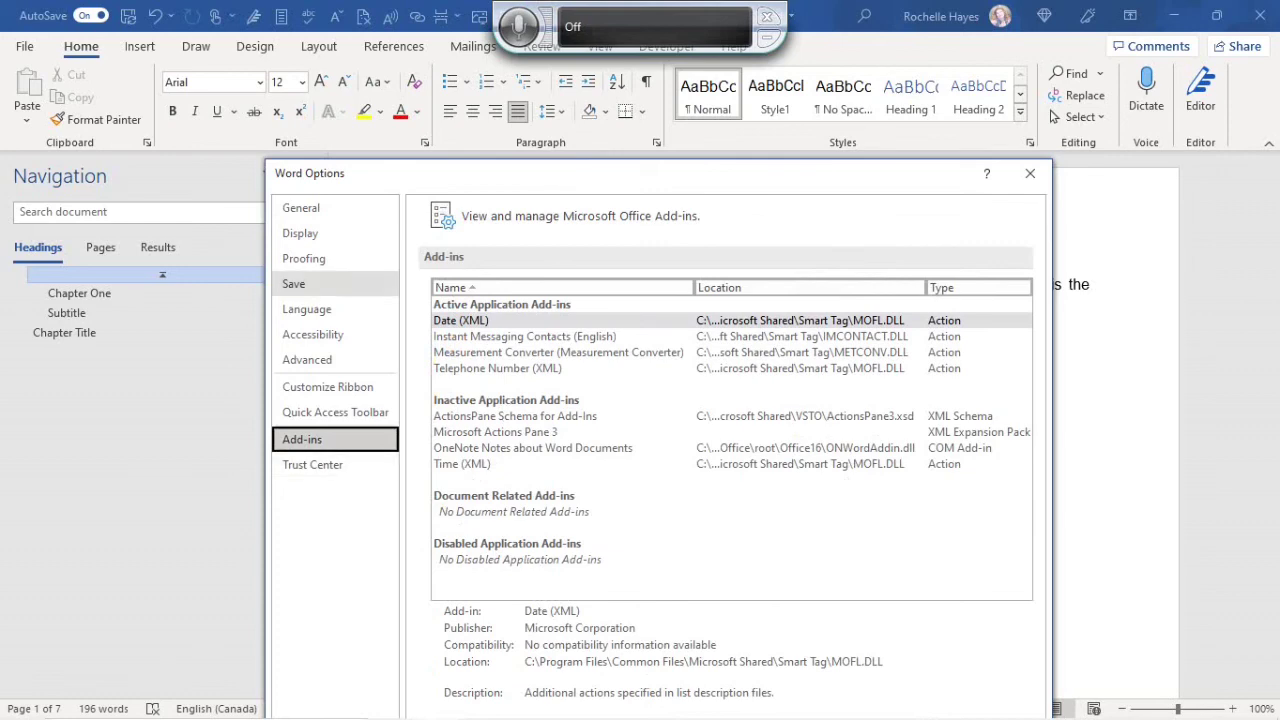
left_click_drag(629, 180, 580, 53)
left_click(882, 654)
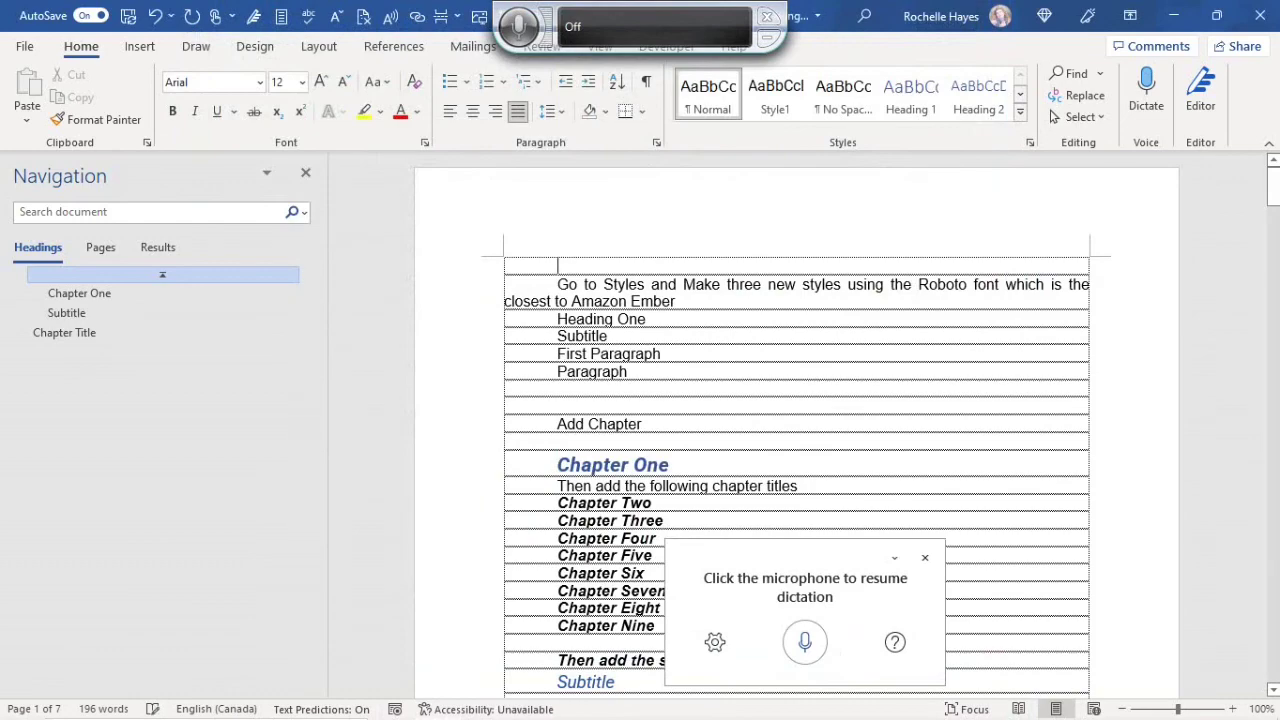
Look through the document's chapter titles, subtitles and paragraphs down to the lined second page, and return to the beginning
scroll(796, 420, "down", 5)
scroll(796, 420, "down", 2)
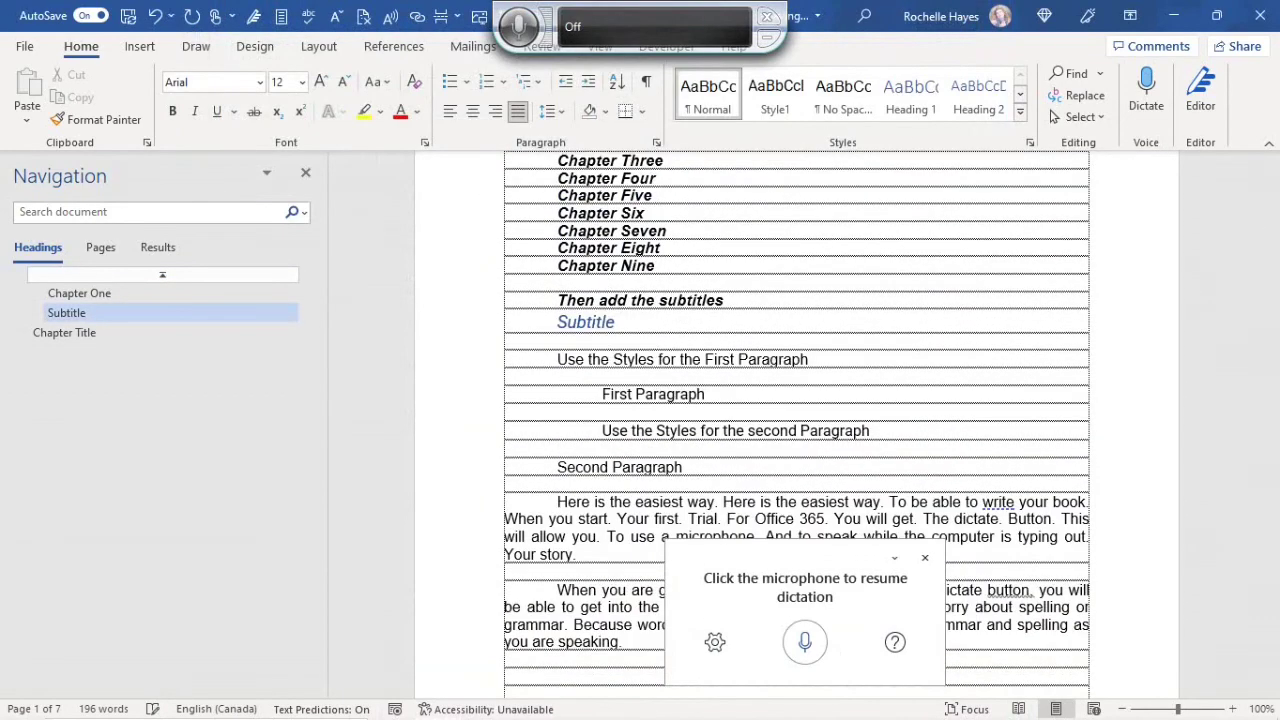
scroll(796, 420, "down", 8)
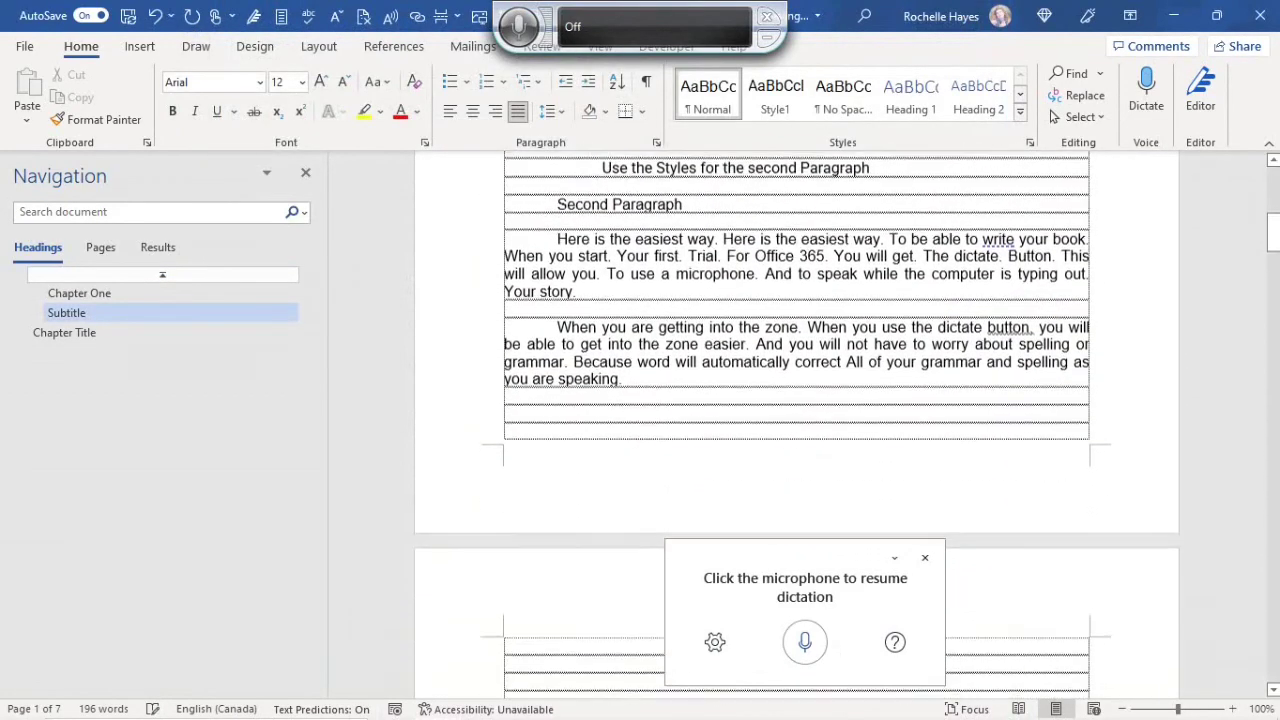
scroll(796, 420, "down", 6)
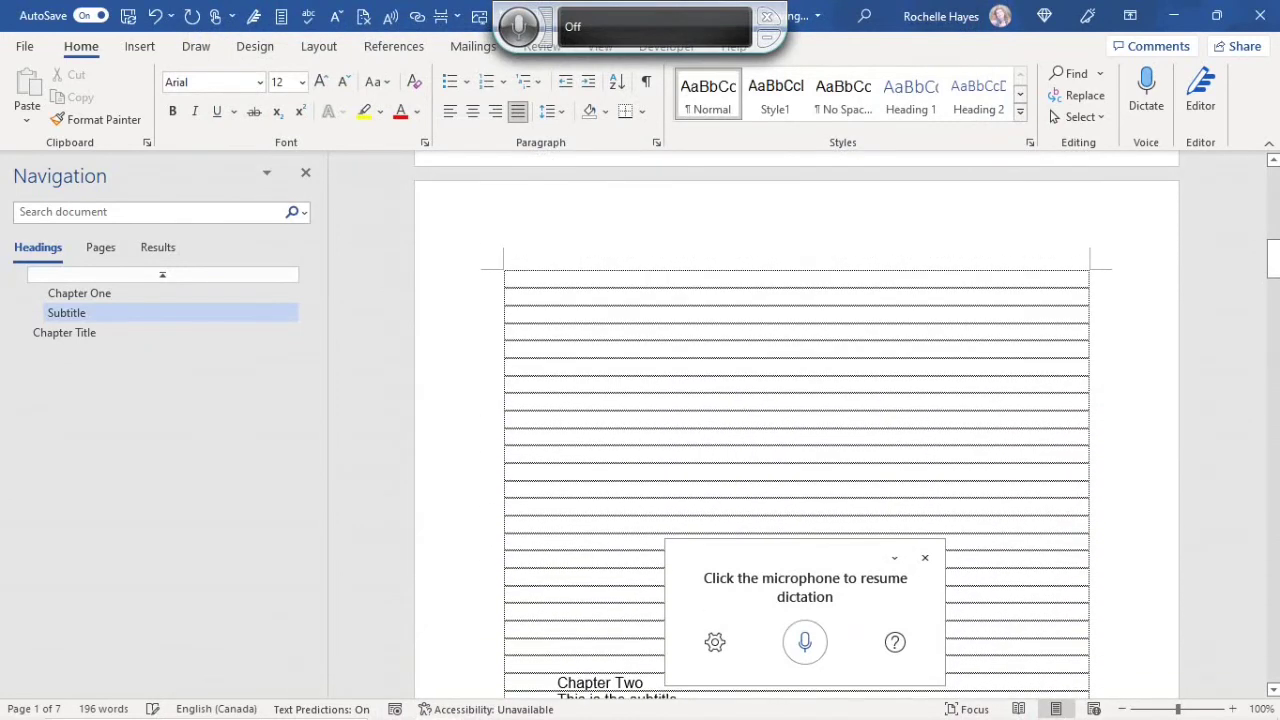
left_click(603, 279)
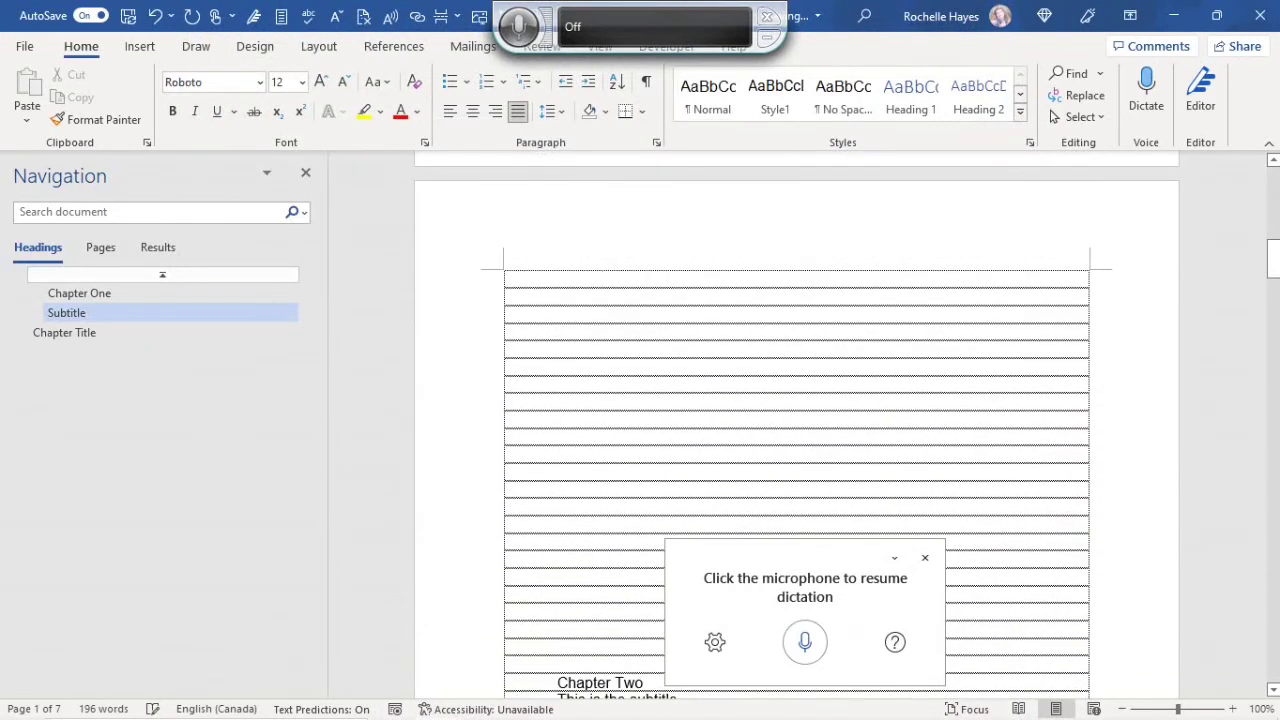
scroll(796, 420, "up", 1)
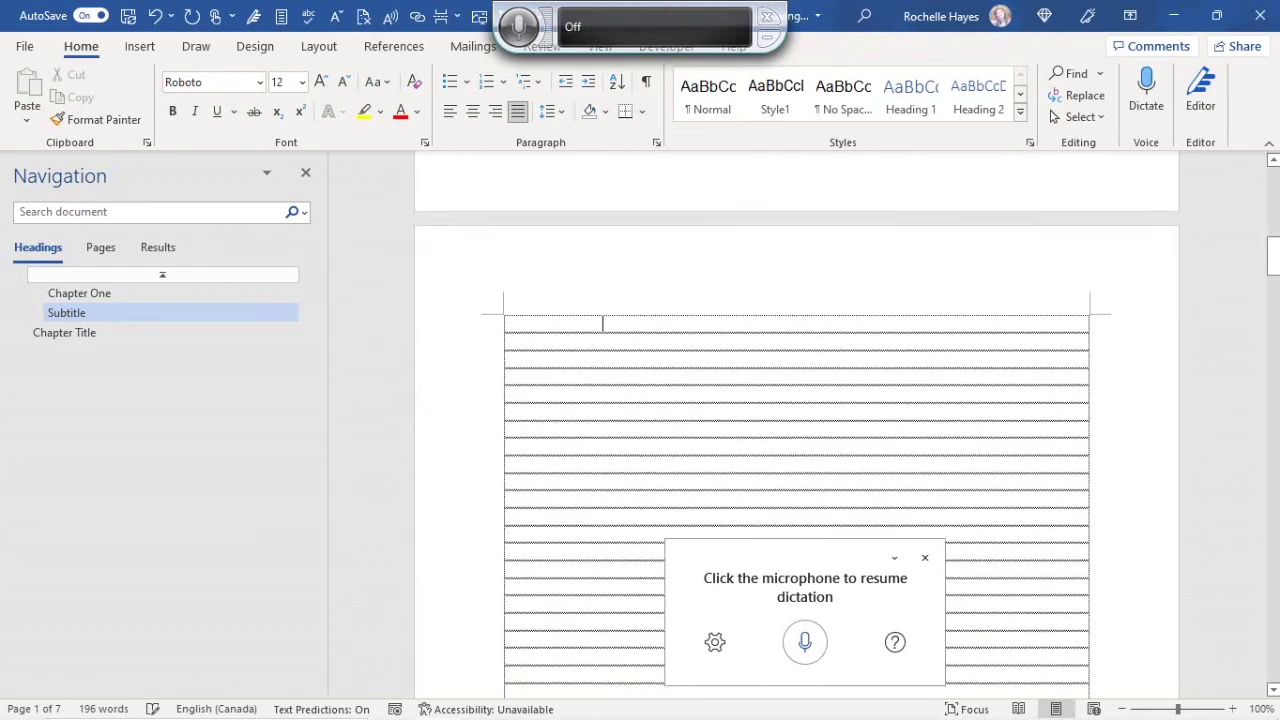
scroll(796, 420, "up", 8)
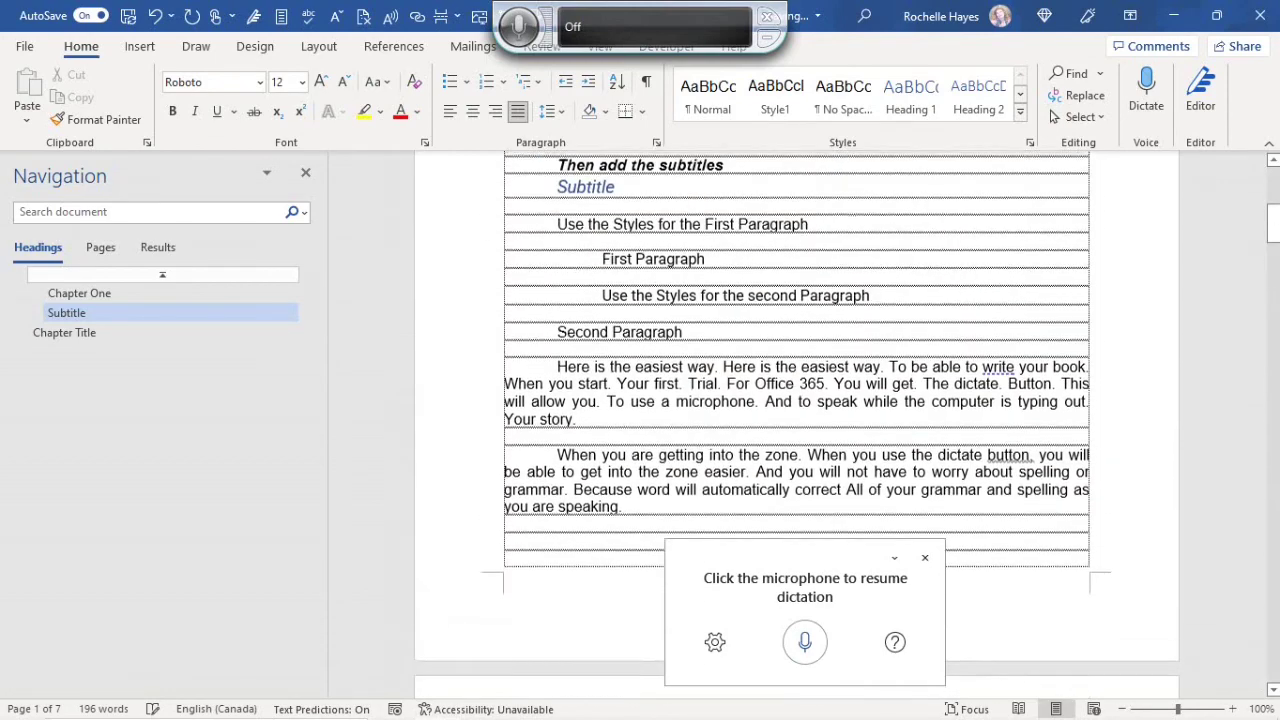
scroll(796, 420, "up", 10)
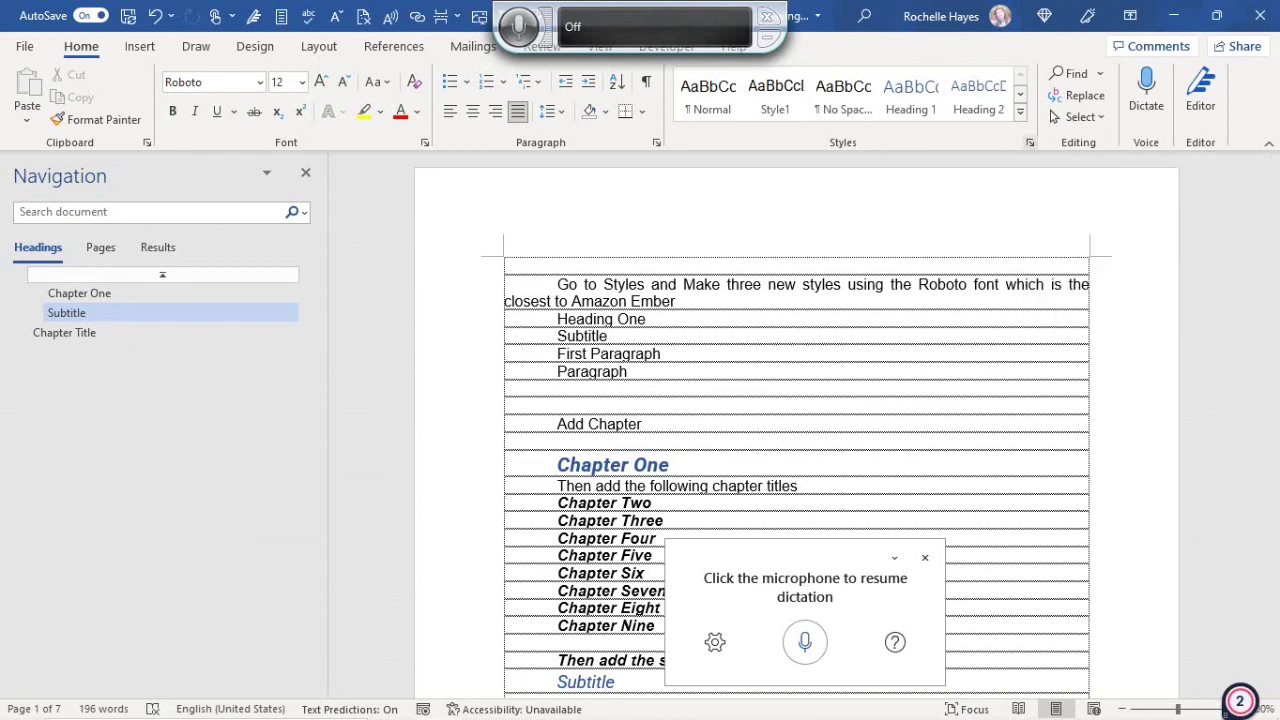
Open the full Styles list and go to the beginning of the available styles
left_click(1029, 142)
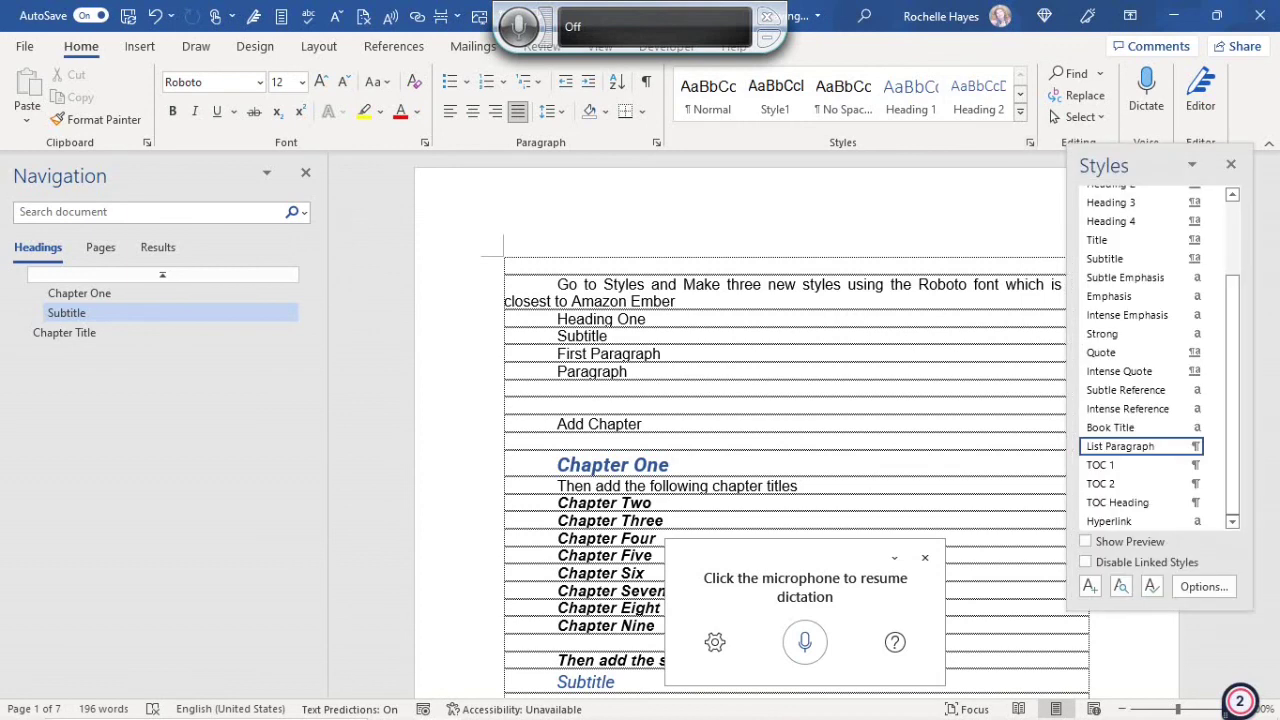
scroll(1150, 400, "up", 3)
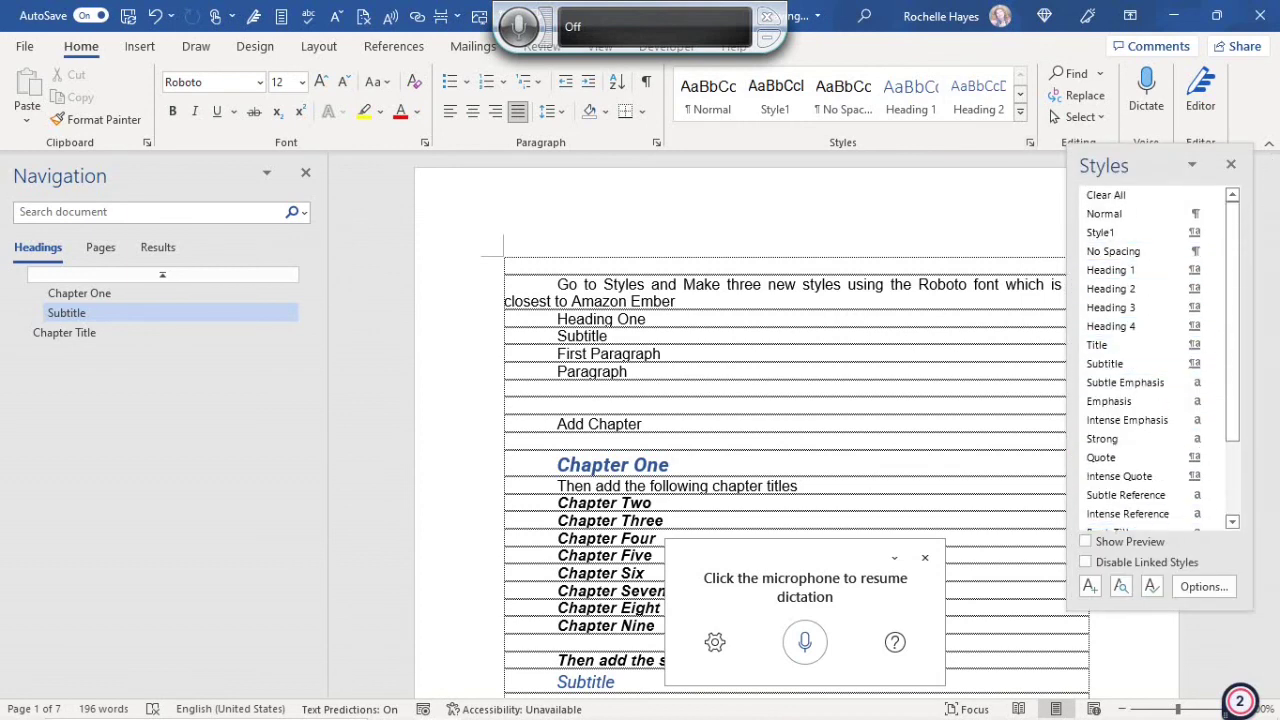